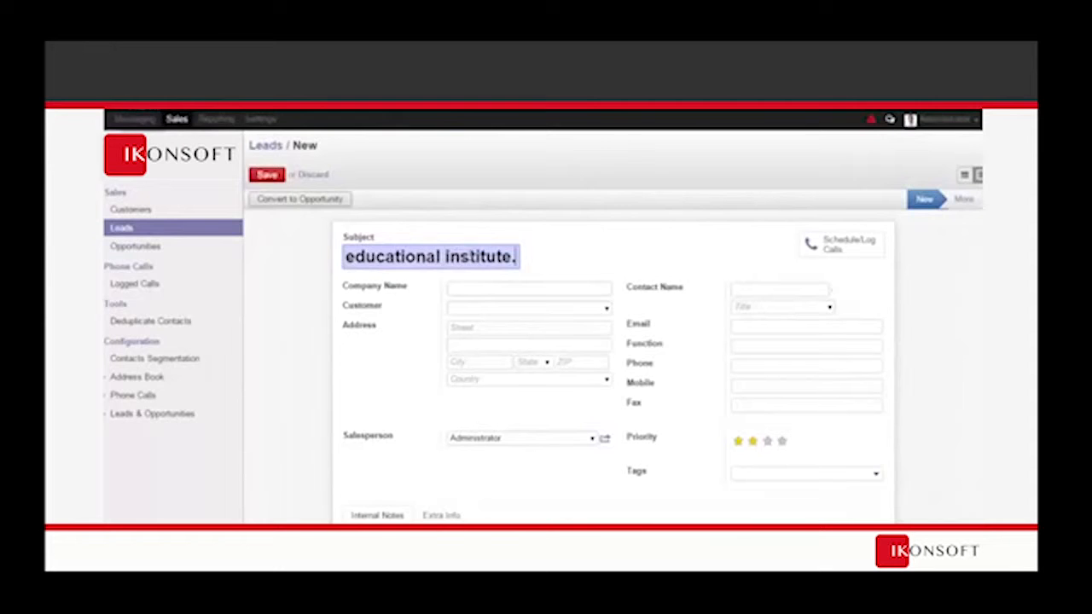
Set the new lead's customer to Abcd Pvt. Ltd. and keep Administrator as the salesperson
key(Home)
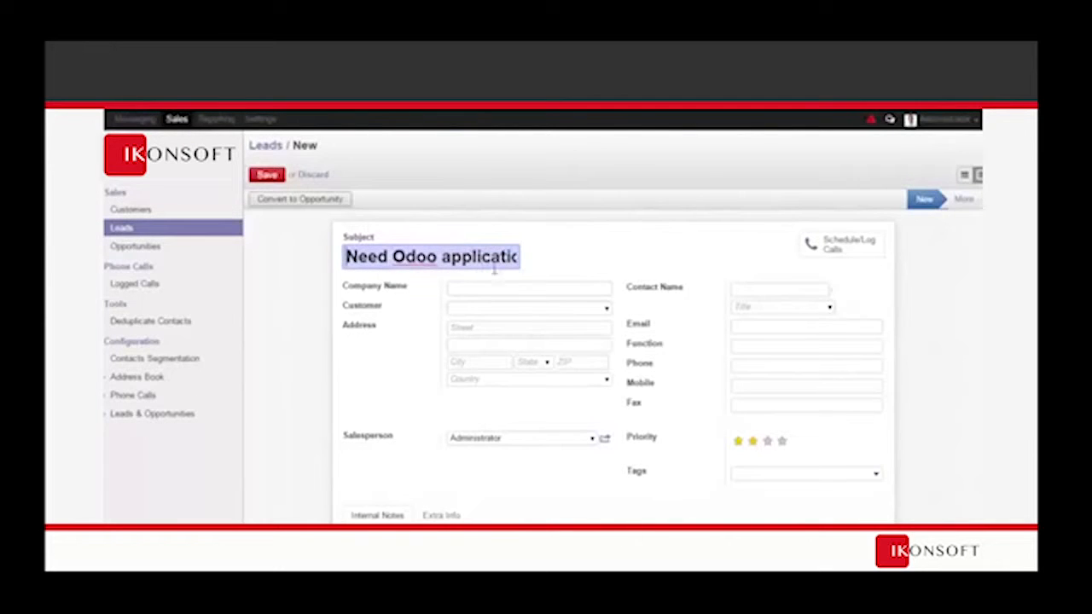
click(605, 310)
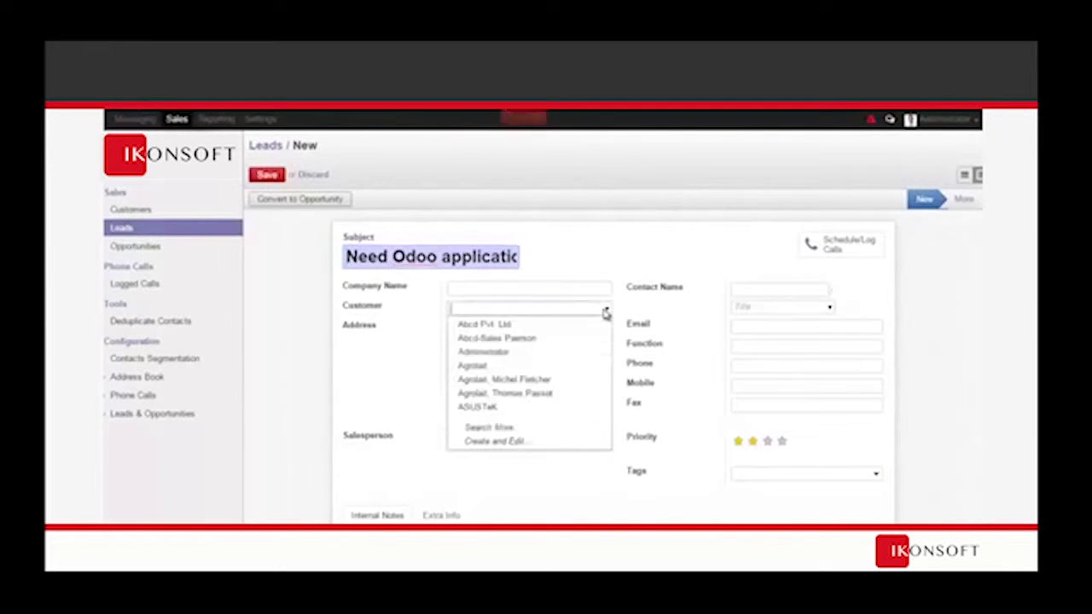
click(579, 325)
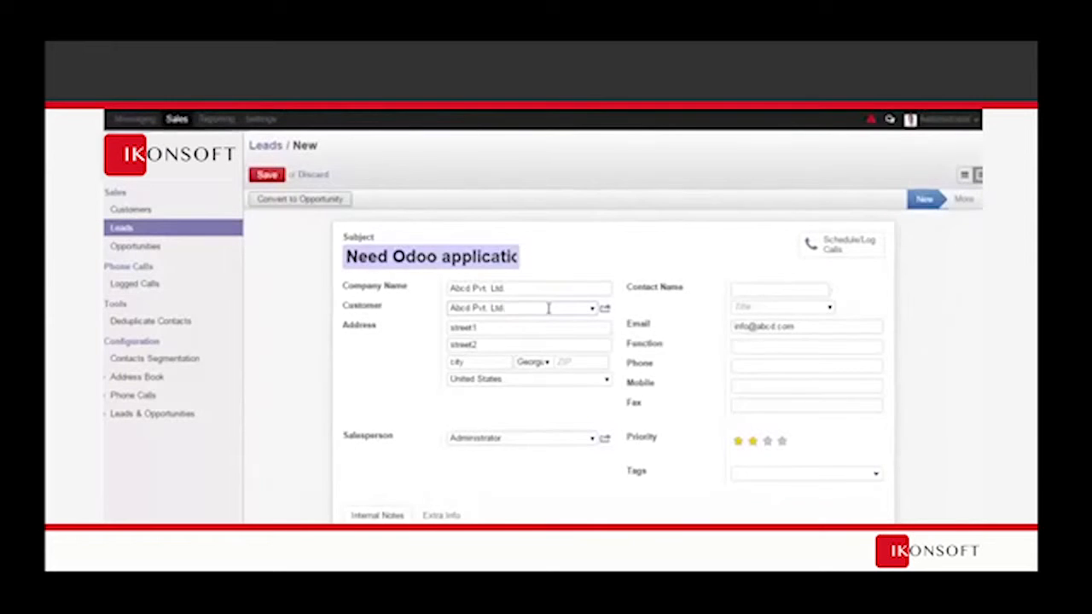
scroll(399, 373, down, 2)
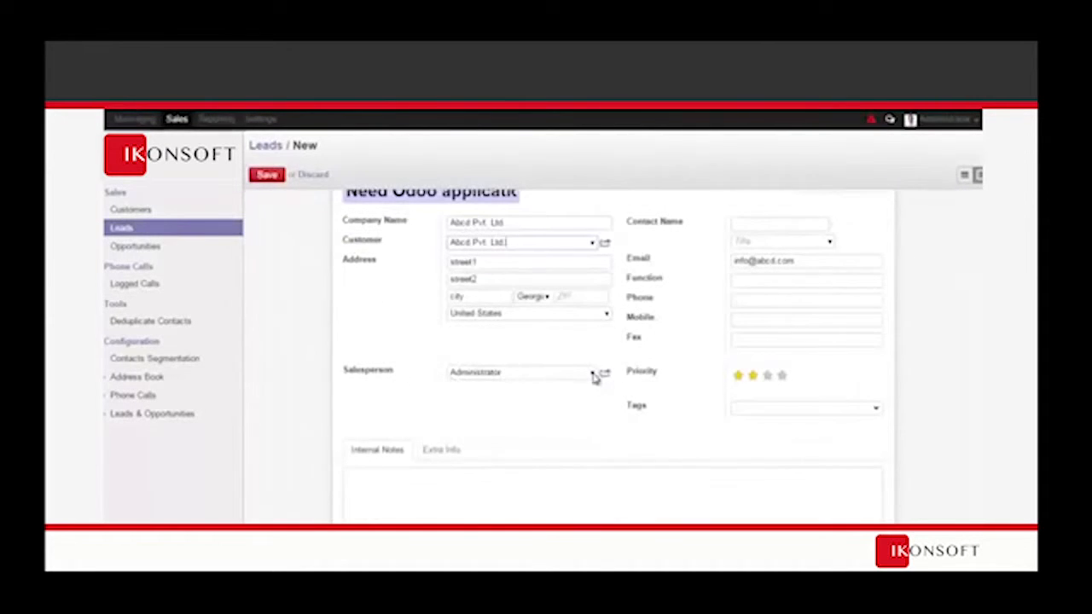
click(594, 378)
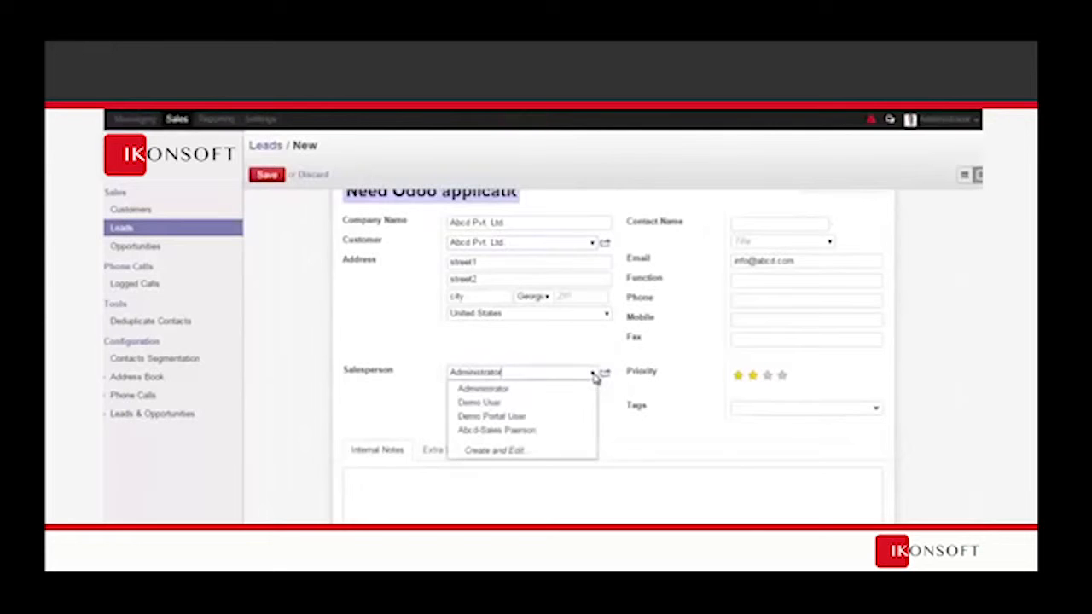
click(500, 350)
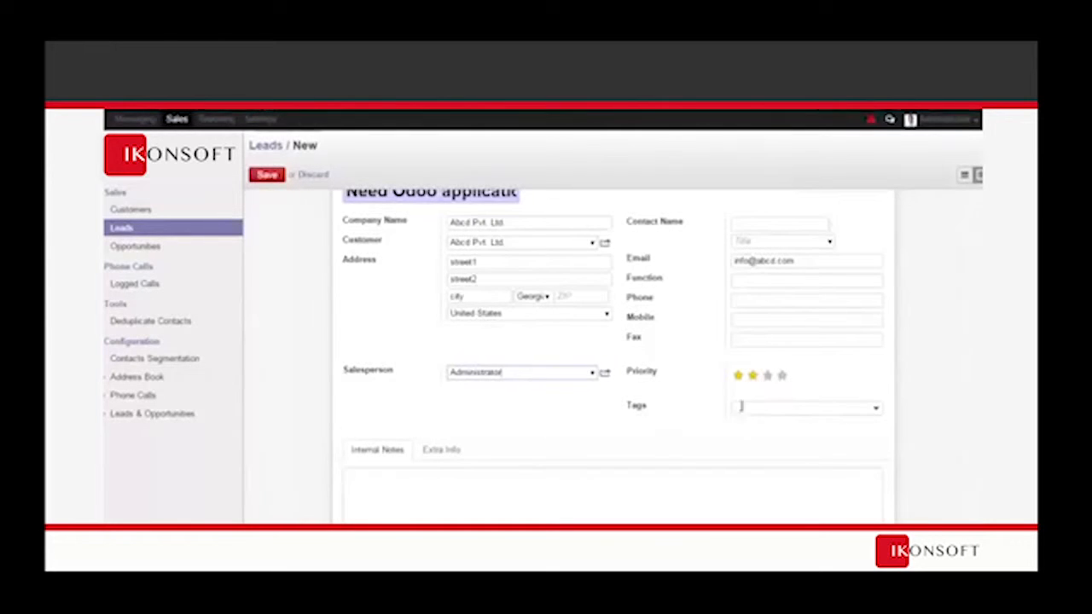
Add the tags Product and Services to the lead
click(879, 411)
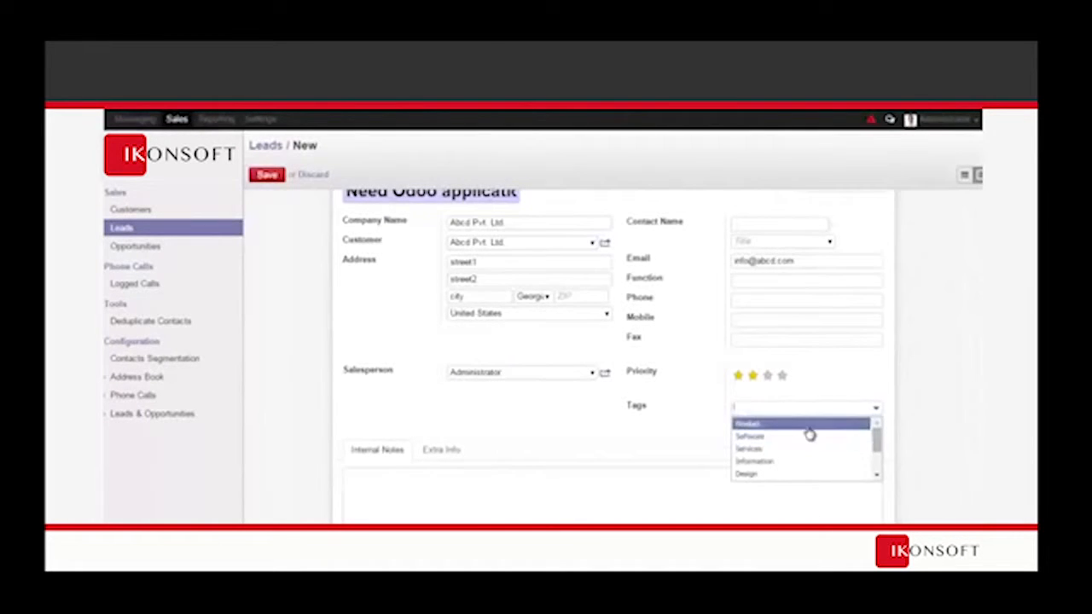
click(807, 427)
click(874, 411)
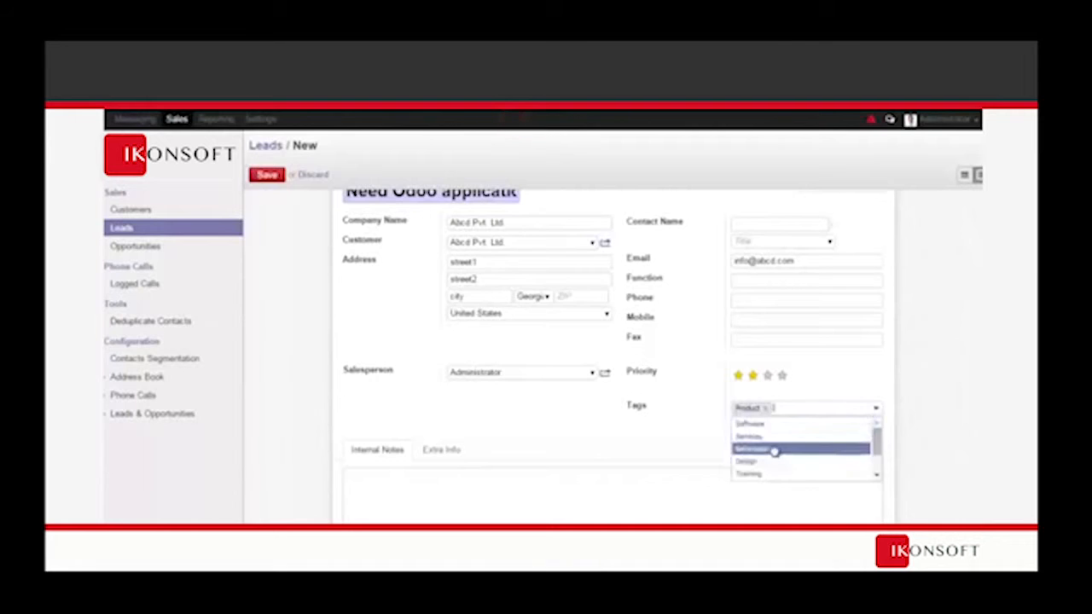
click(772, 438)
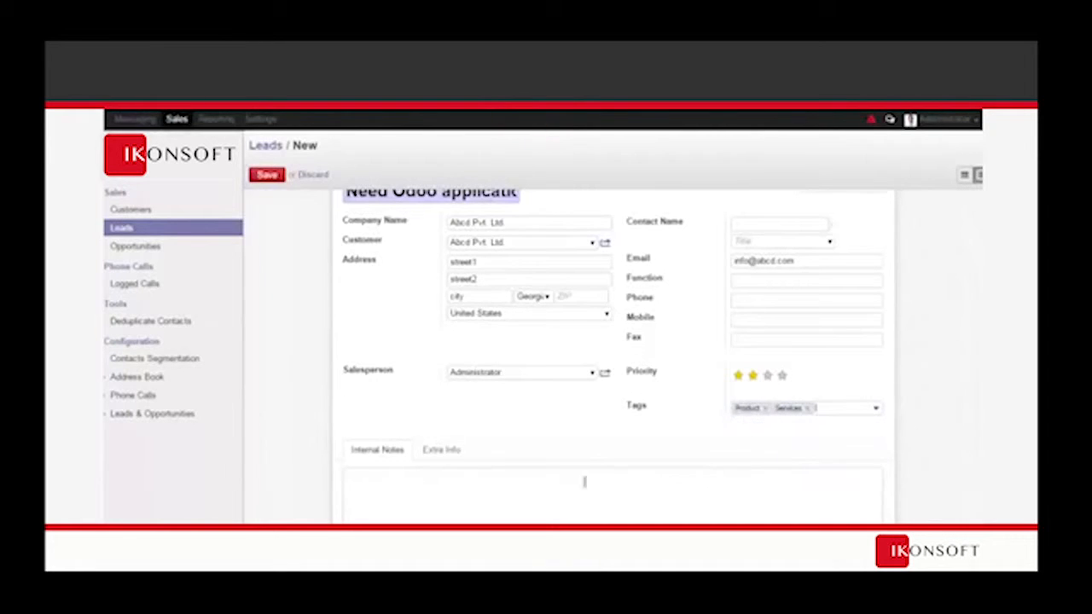
Write an internal note starting with "Hi" and asking "Can you provide the details for educational app in Odoo?"
click(364, 485)
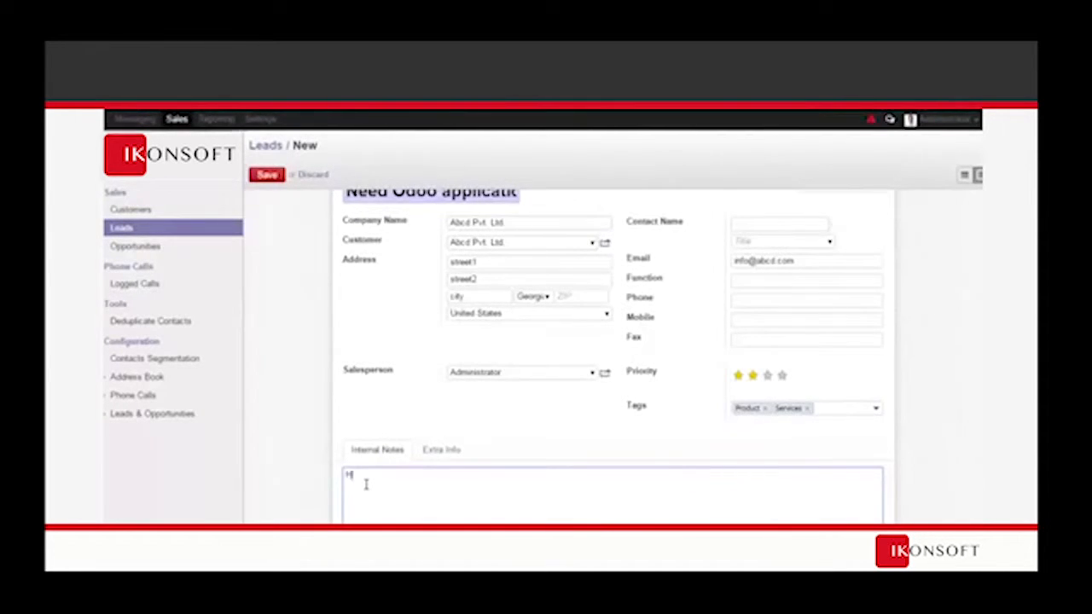
text(Hi)
key(ctrl+v)
In the lead's extra info, enable Opt-Out and enter 2 in the success rate, and save the lead
click(444, 450)
scroll(520, 444, down, 1)
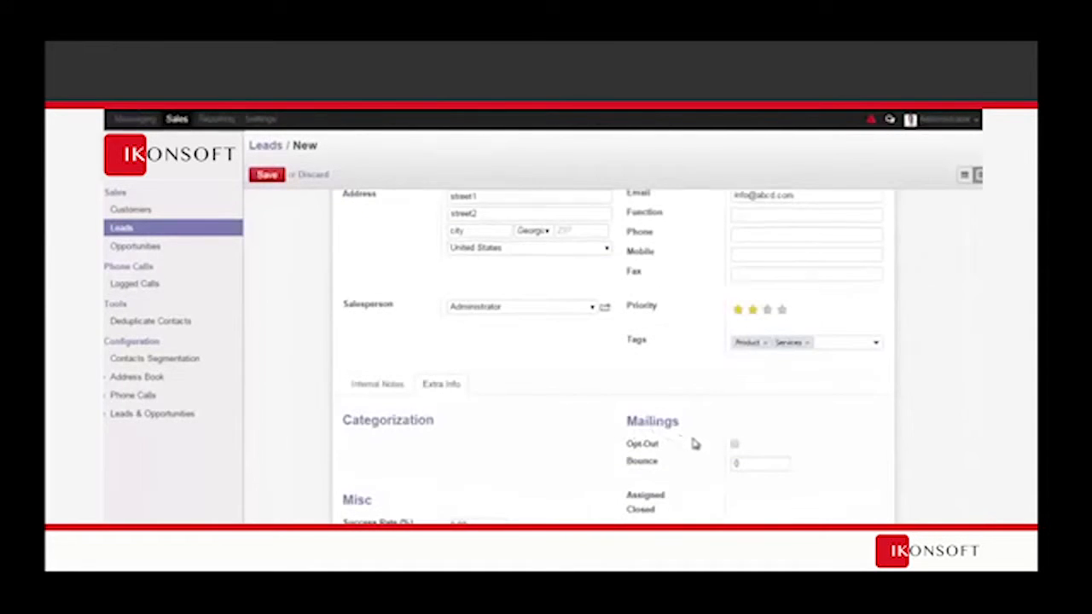
scroll(693, 443, down, 2)
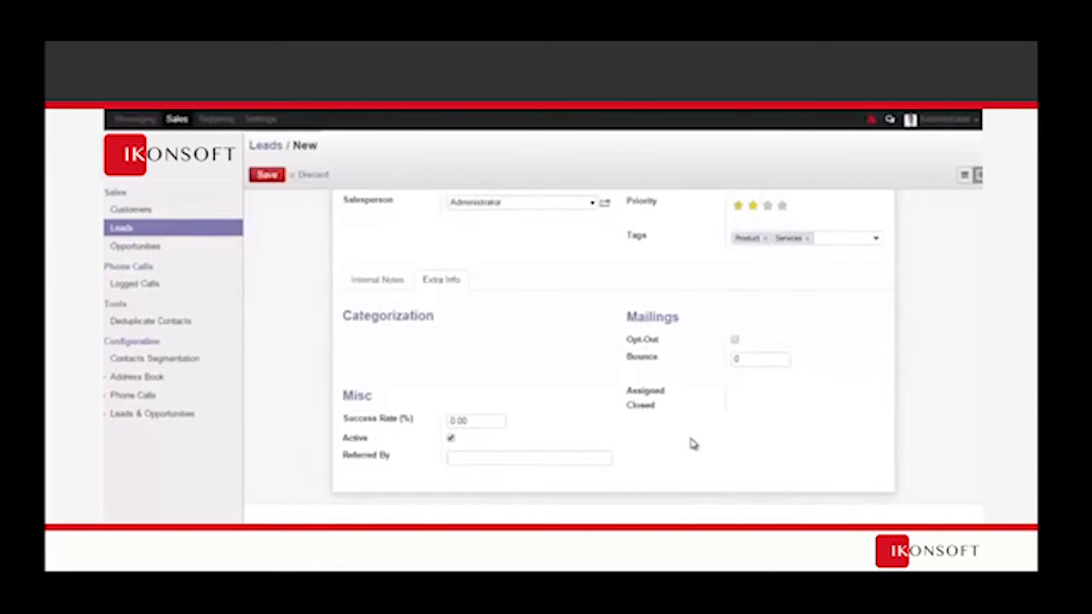
click(735, 340)
click(452, 421)
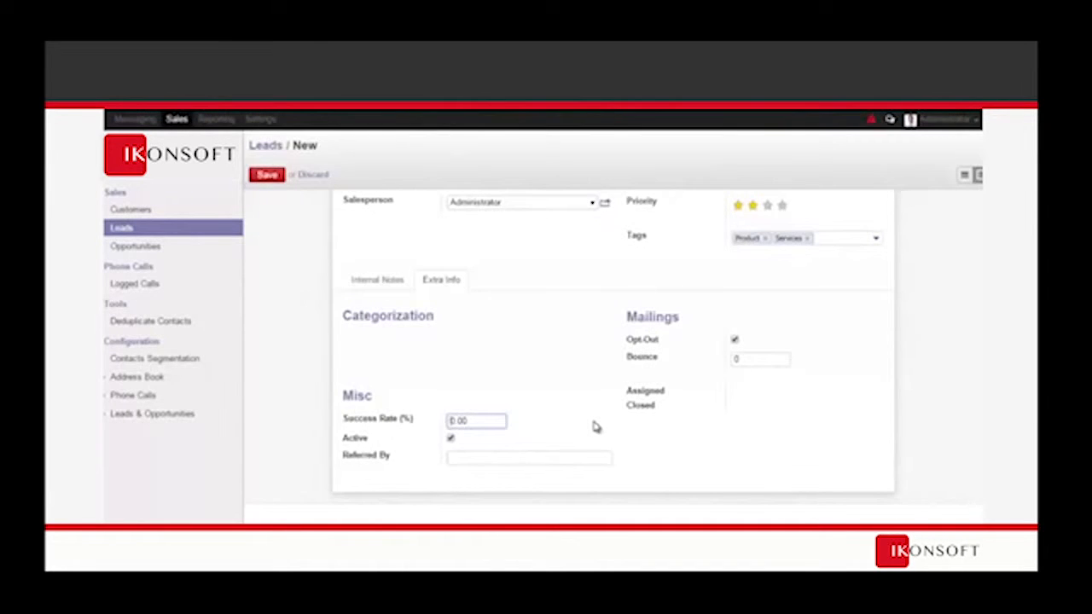
text(2)
scroll(419, 324, up, 5)
click(267, 175)
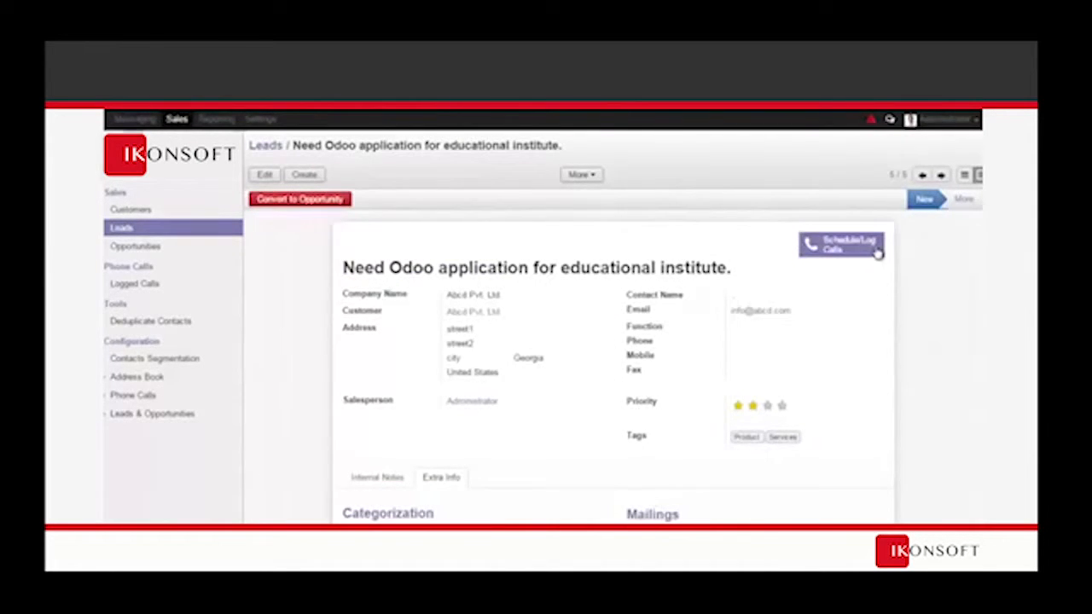
Log a call for the lead with the summary "Asked for more details on app development" and save it
click(878, 250)
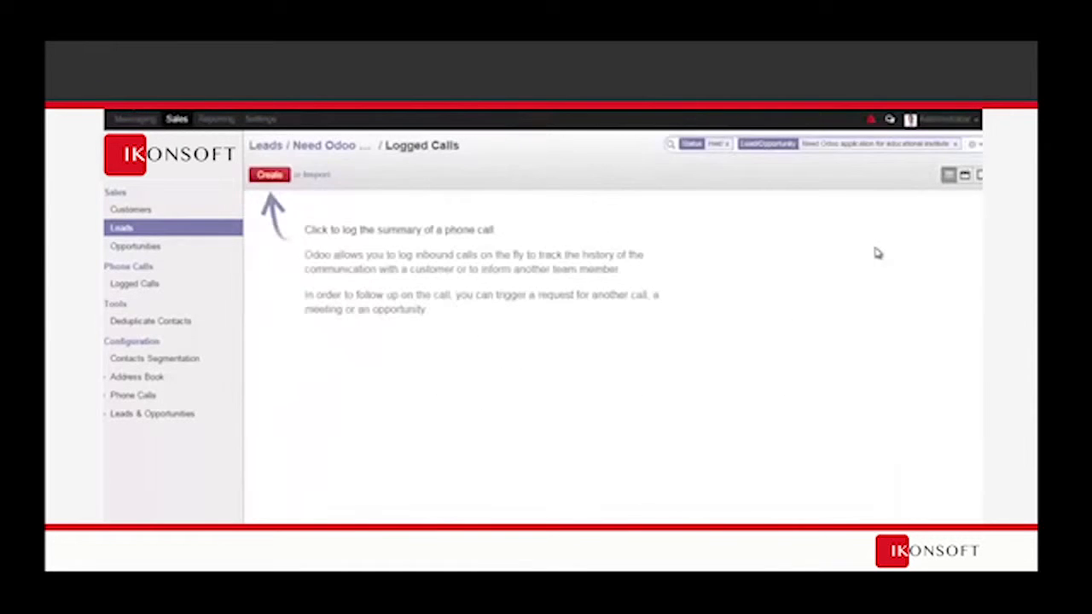
click(270, 174)
click(401, 215)
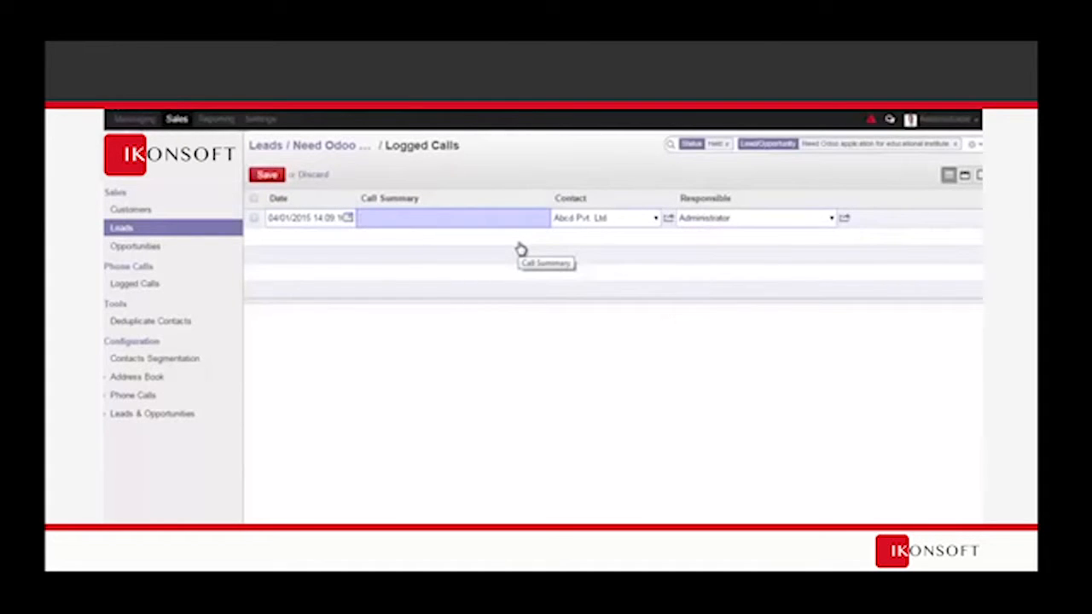
text(Asked for more details on app development)
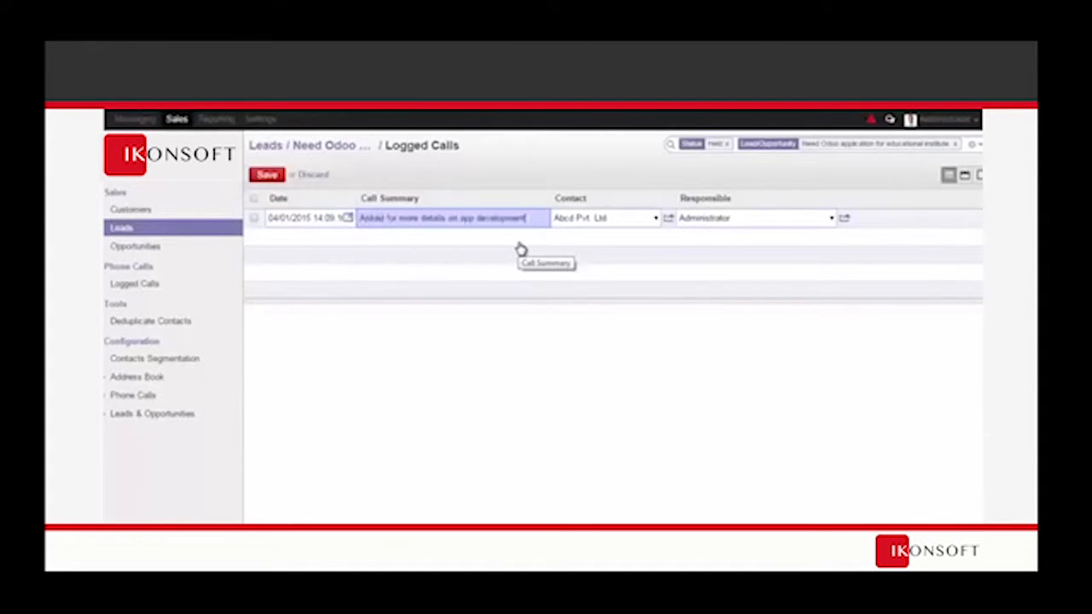
click(269, 176)
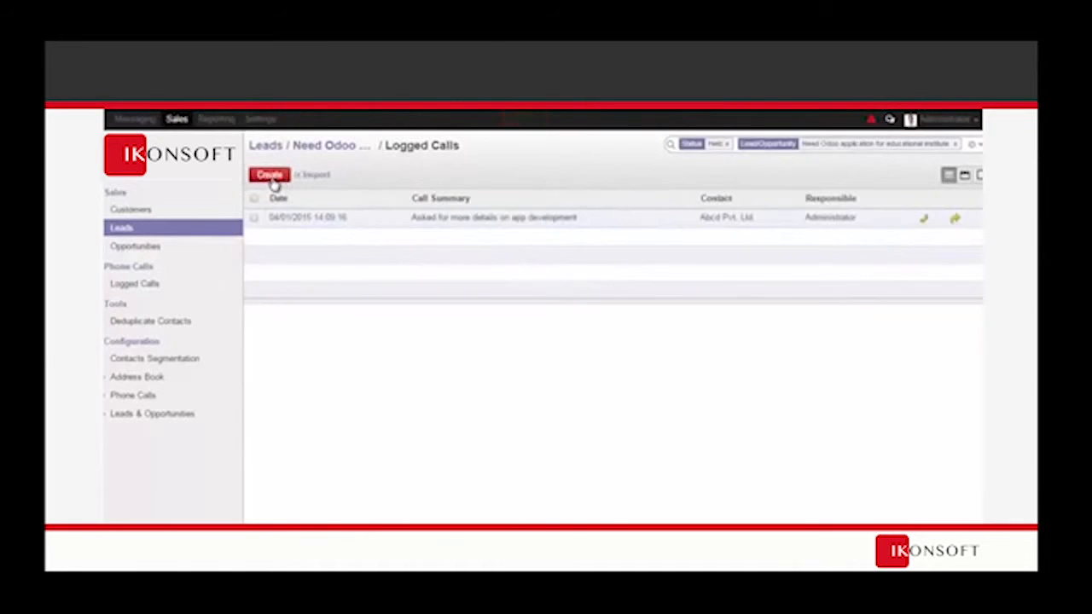
Return to the lead, review its details and look at the further stages available for it
click(329, 147)
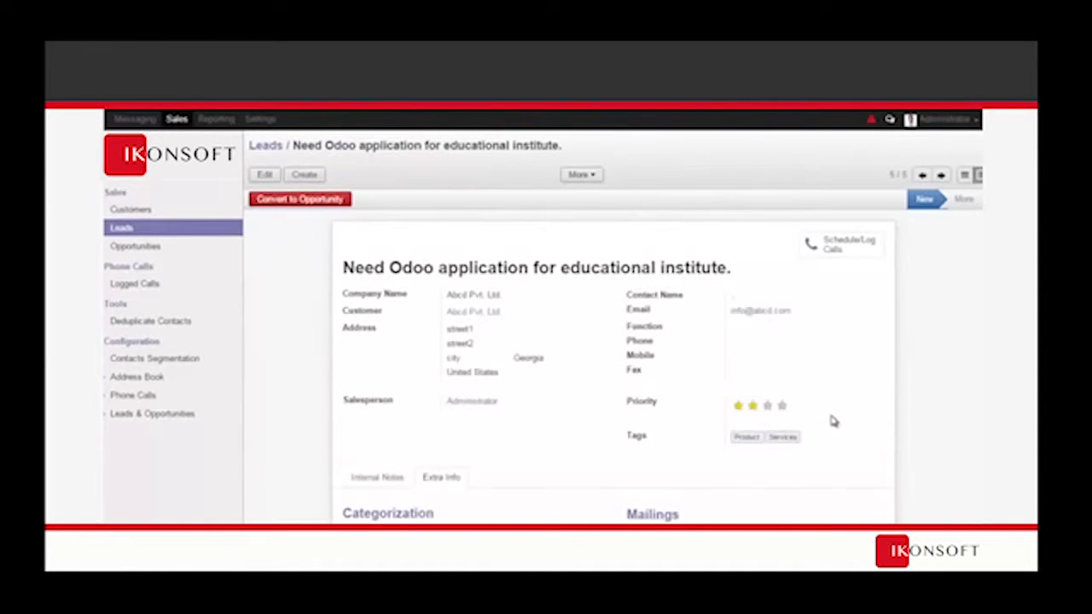
scroll(834, 421, down, 3)
scroll(636, 384, up, 5)
click(960, 205)
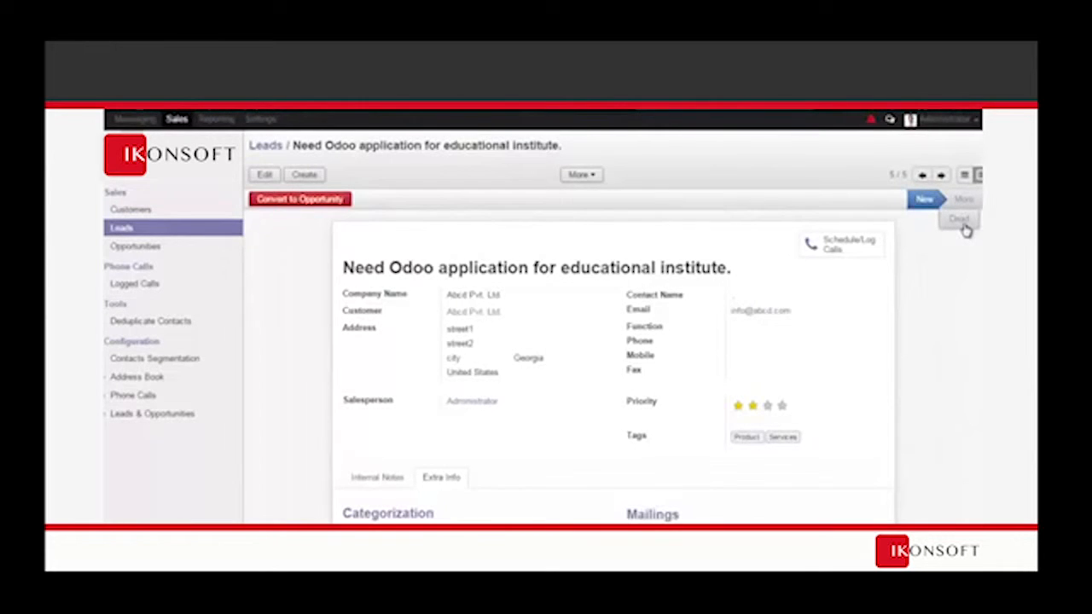
List all leads without the Unassigned filter, and view the bulk actions available for the first three leads
click(273, 147)
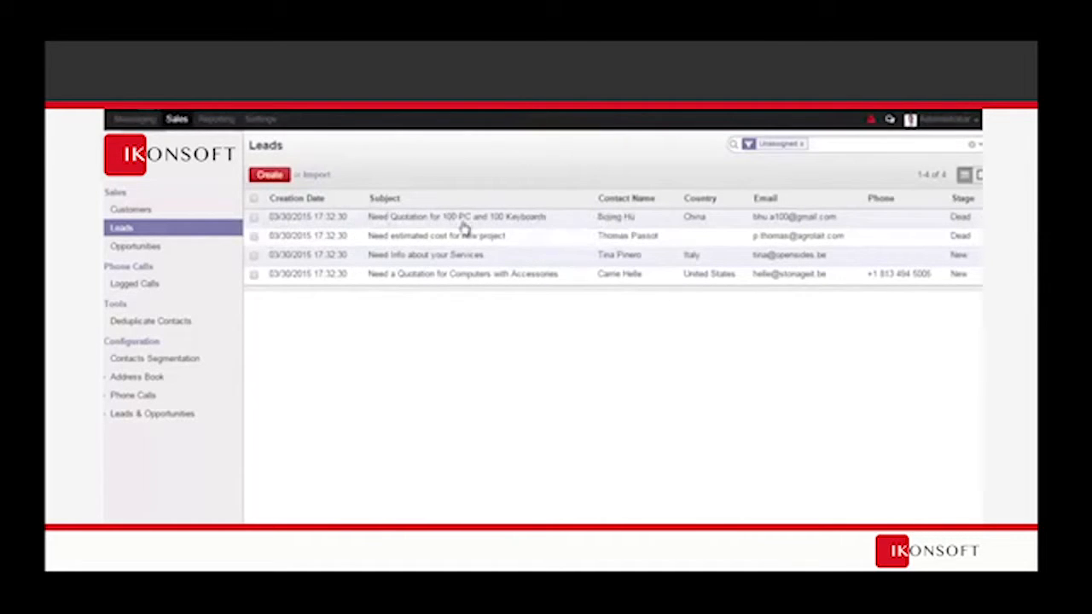
click(803, 146)
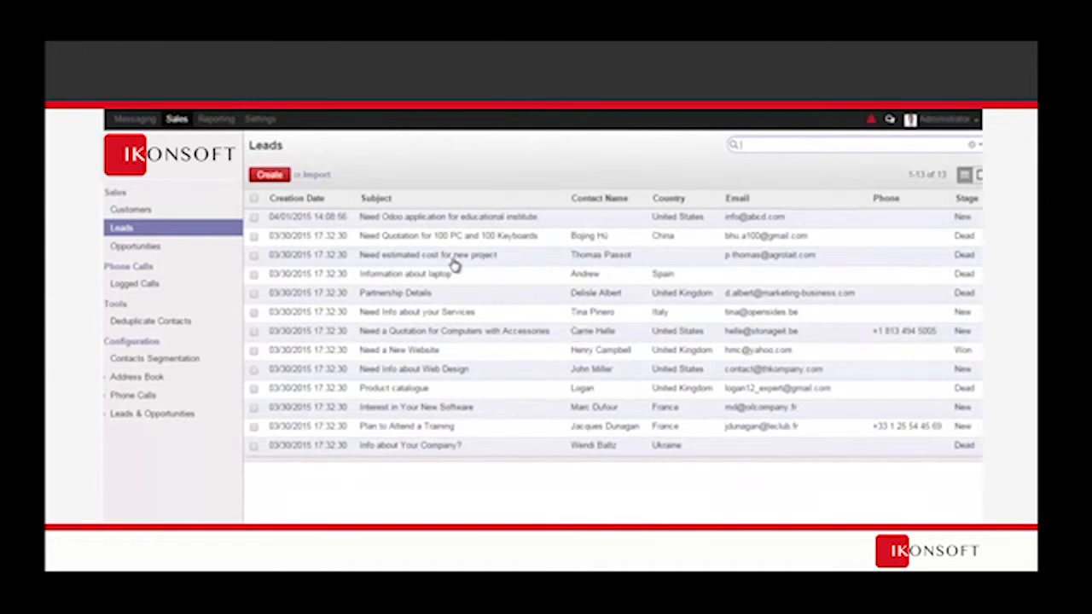
click(254, 219)
click(254, 255)
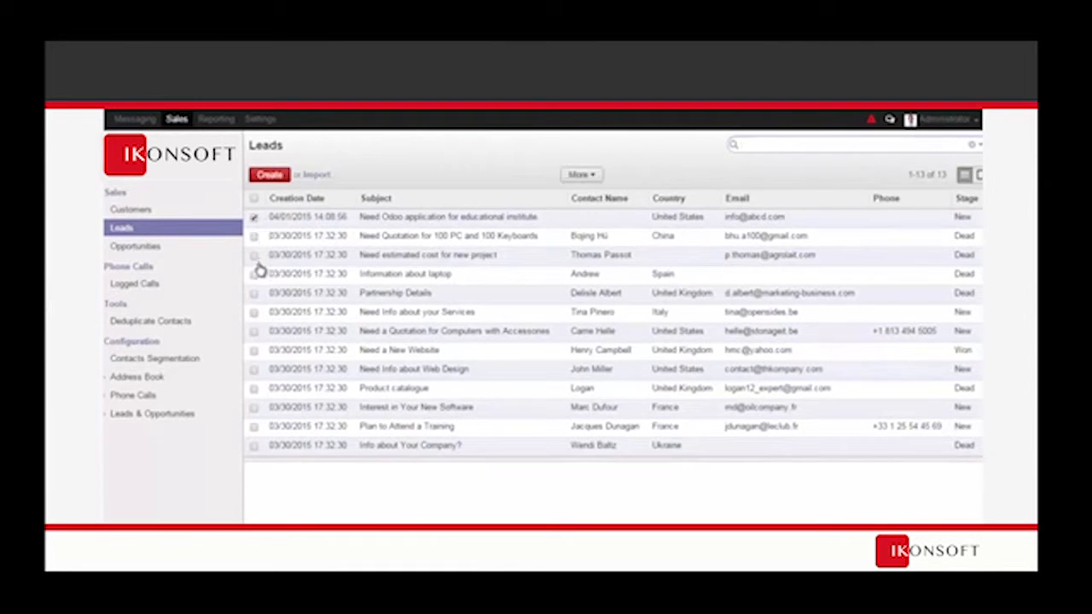
click(254, 237)
click(586, 177)
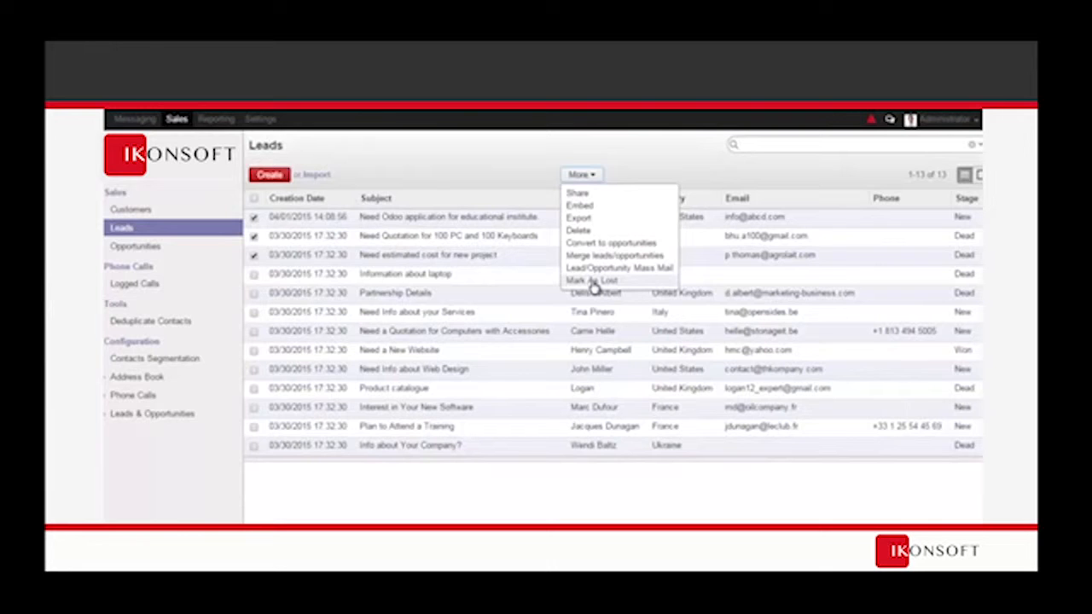
click(474, 155)
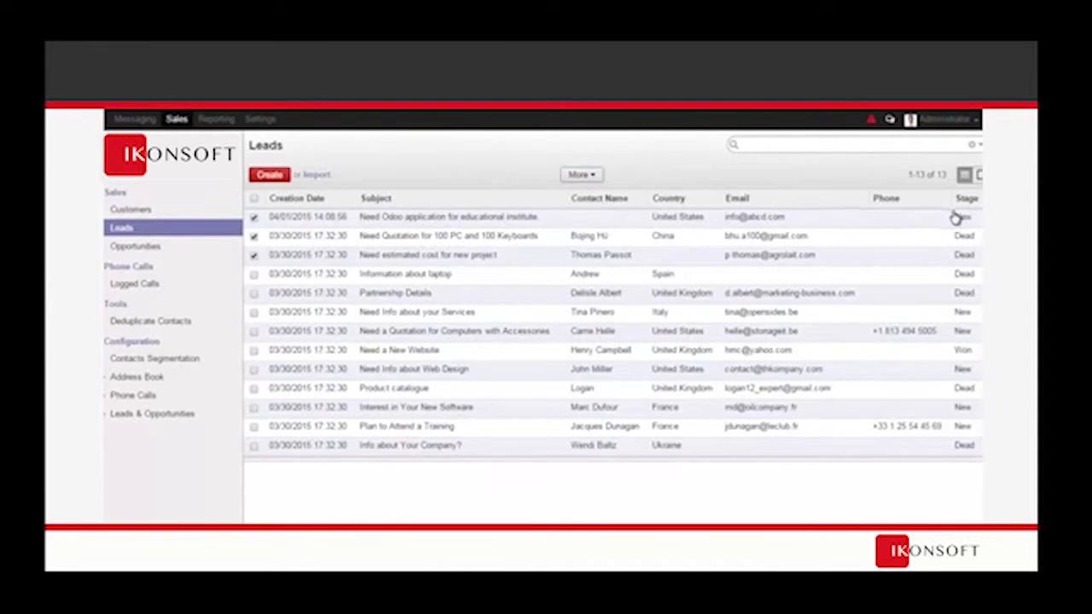
Mark the "Need Odoo application for educational institute." lead as Dead and set its stage back to New
click(419, 217)
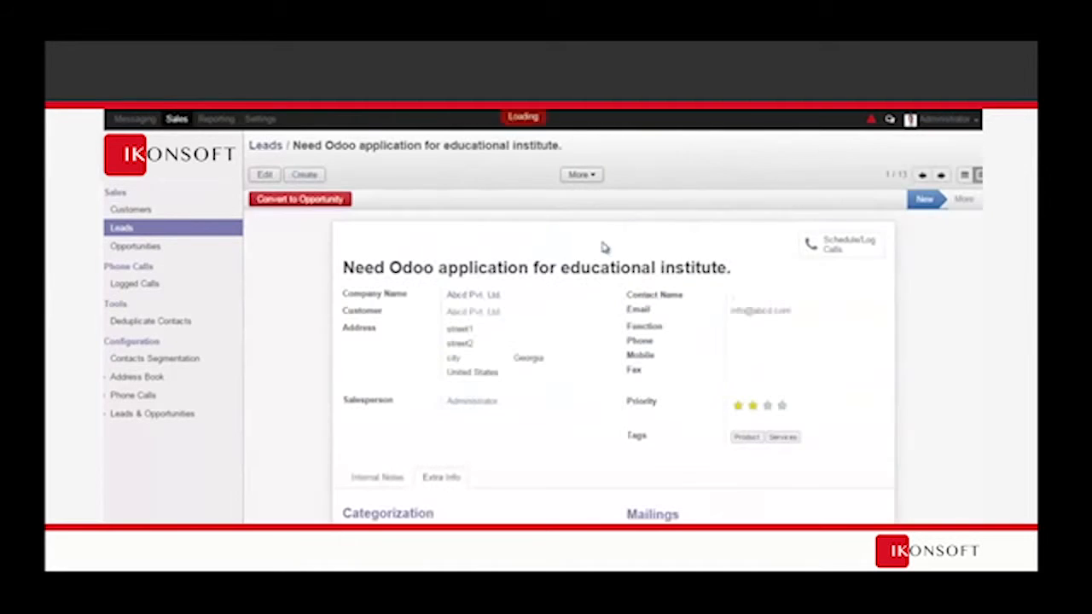
click(974, 201)
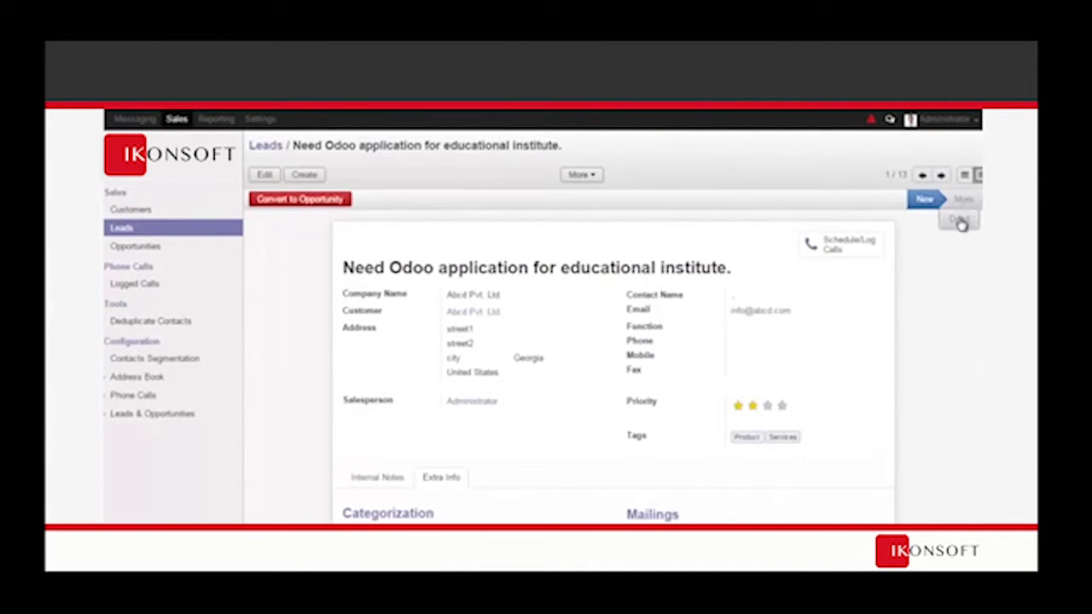
click(960, 221)
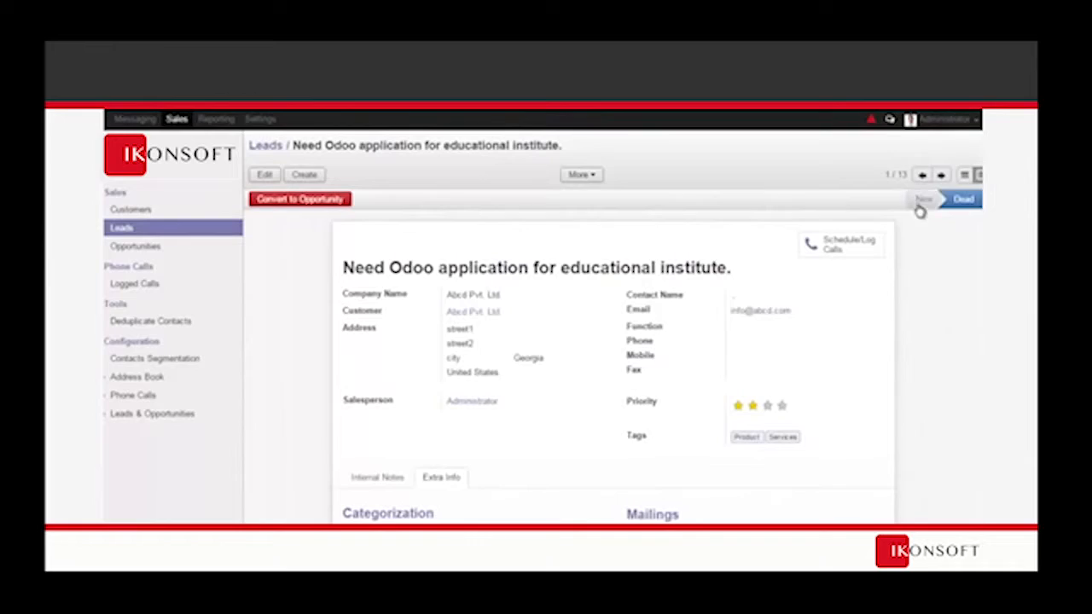
click(921, 202)
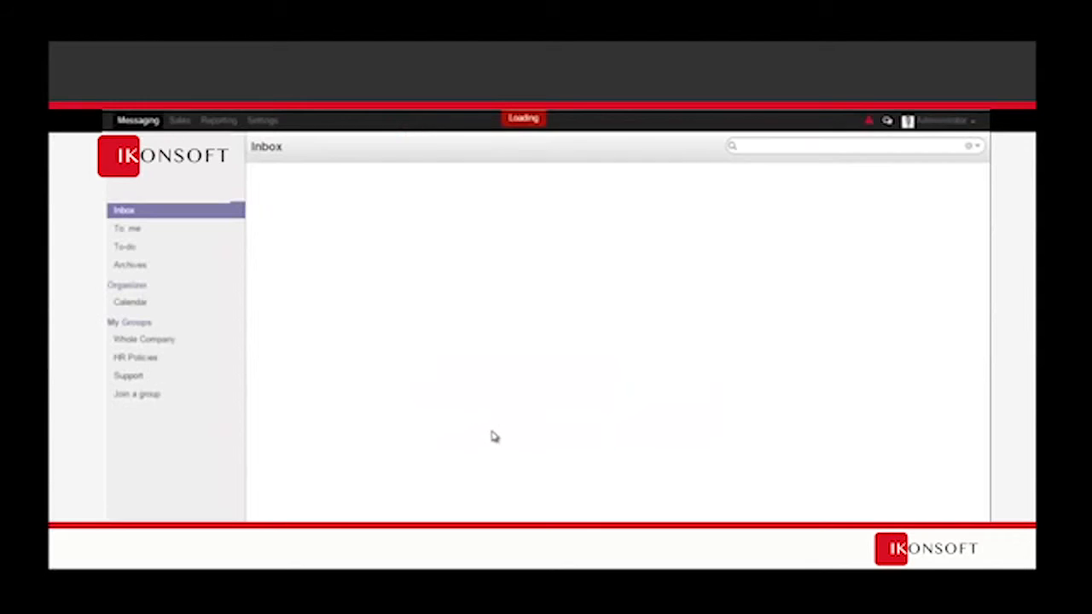
View the Opportunities pipeline in Sales
click(179, 121)
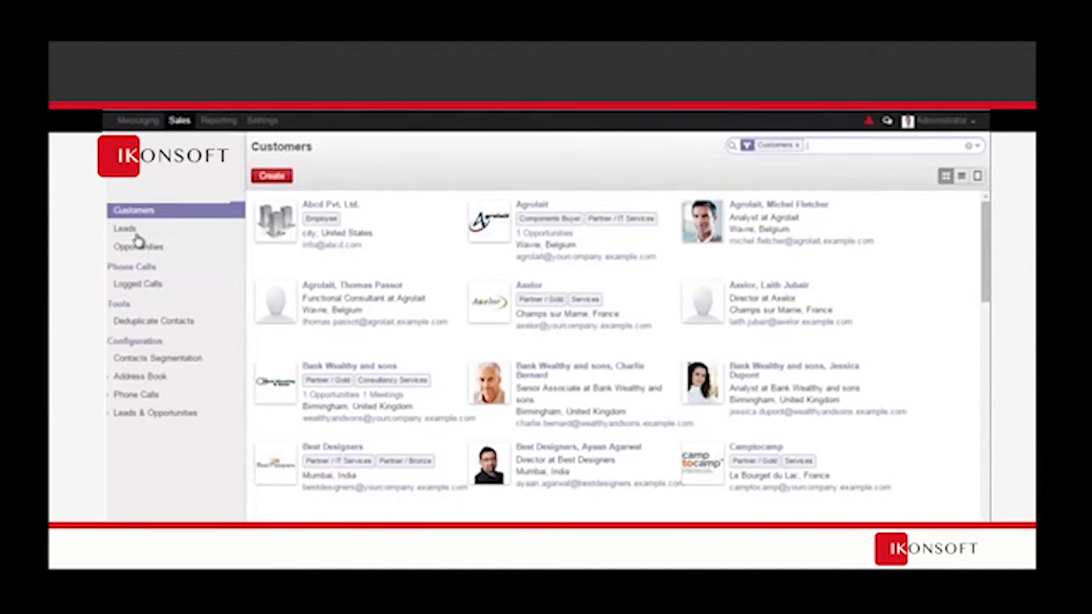
click(139, 247)
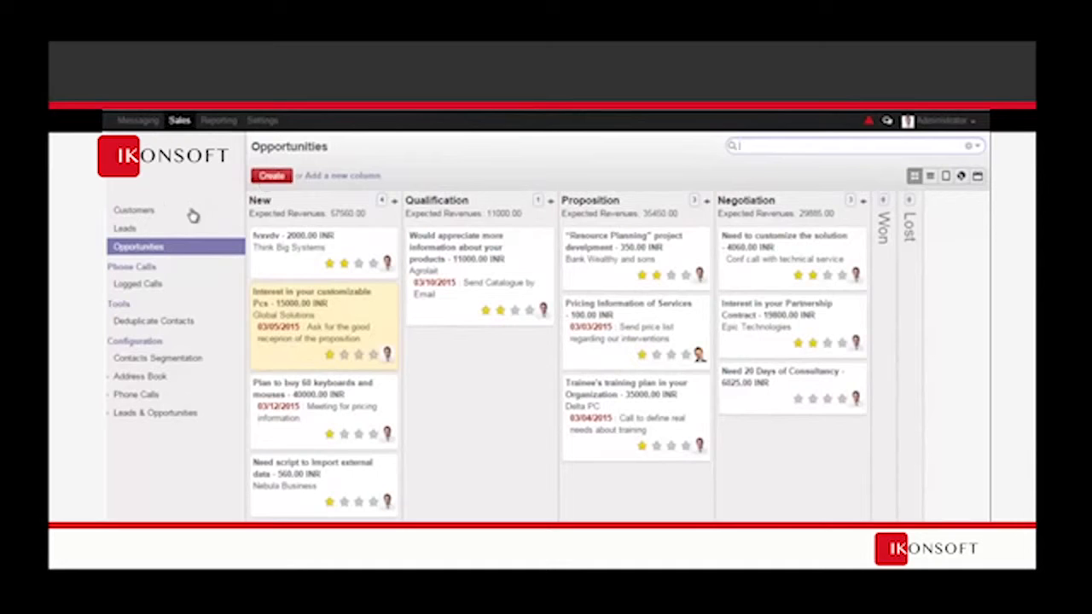
List all leads without the Unassigned filter and open the "Need Odoo application for educational institute." lead
click(143, 232)
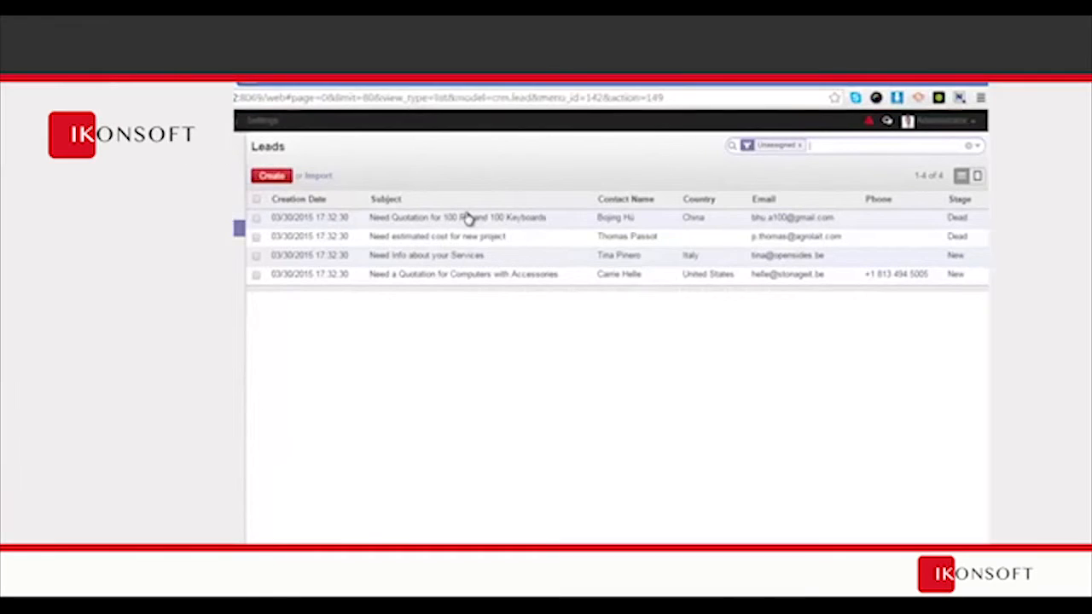
click(800, 147)
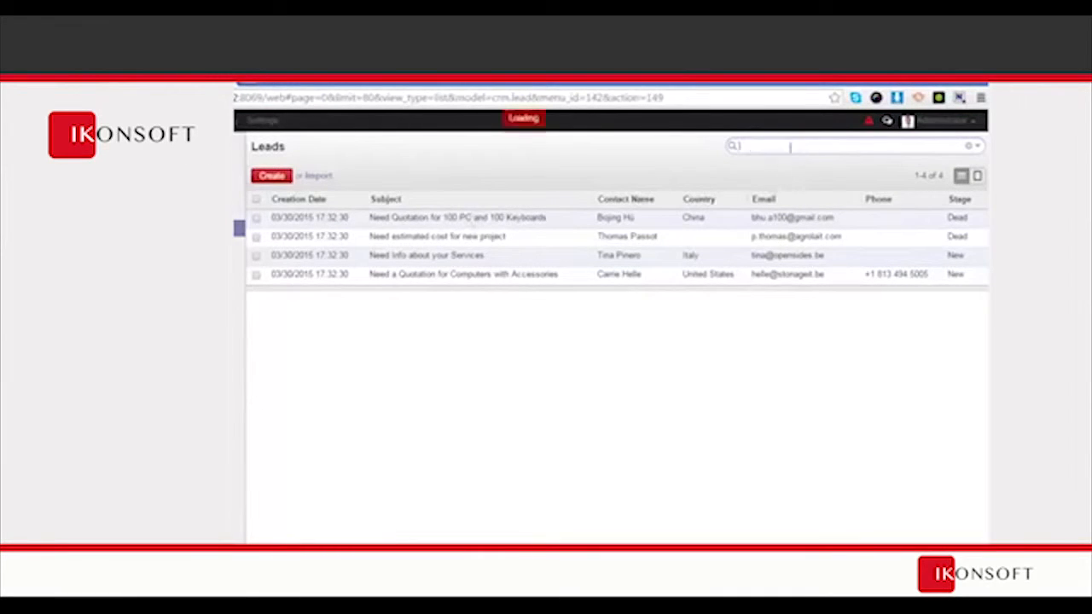
click(491, 224)
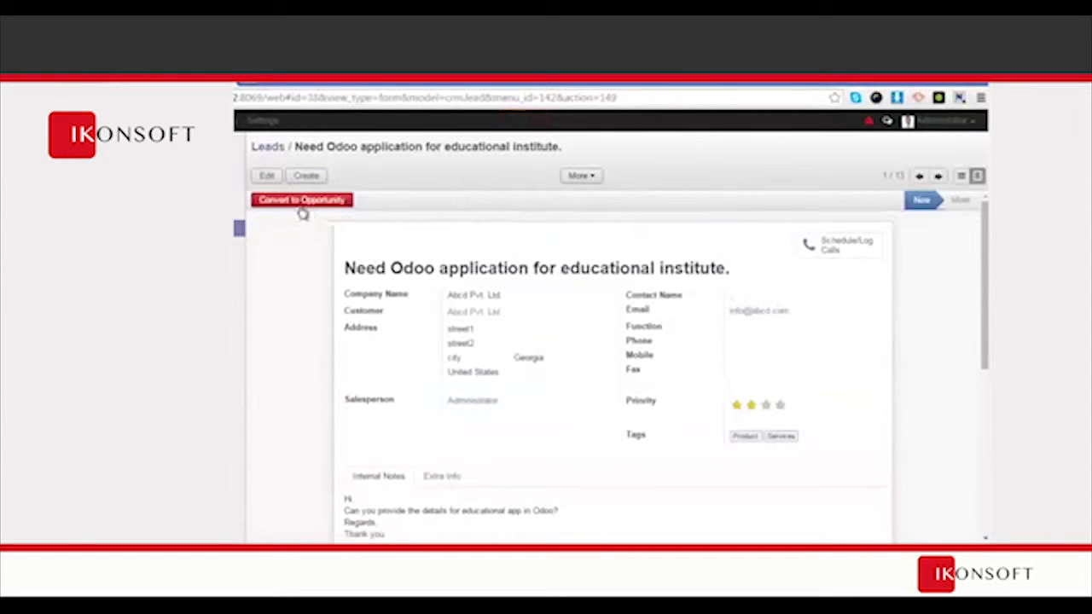
Start converting the lead to an opportunity, try the "Merge with existing opportunities" action, and restore "Convert to opportunity"
click(301, 202)
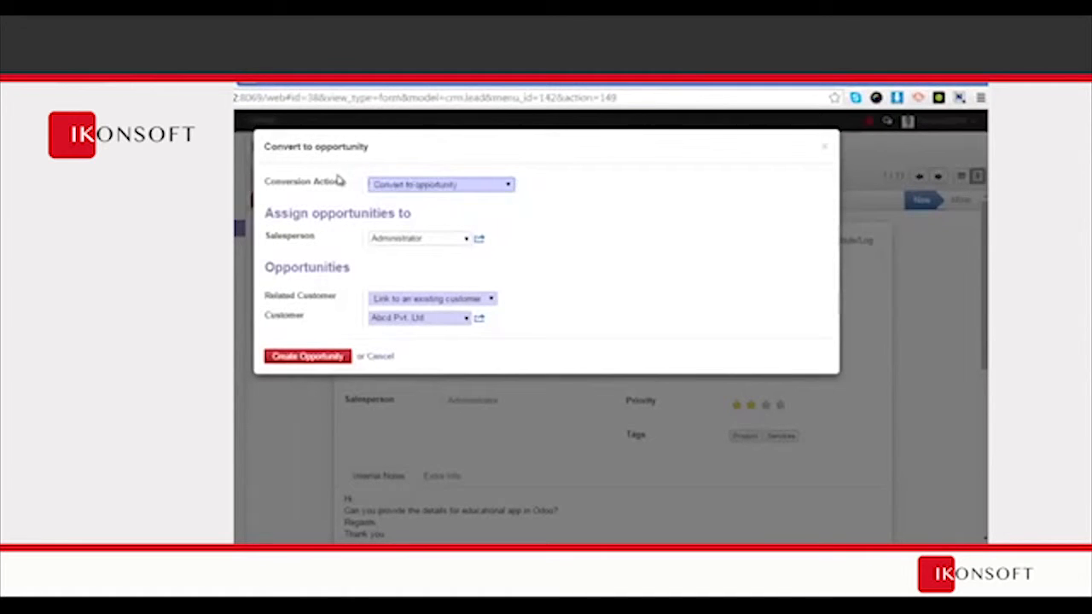
click(483, 186)
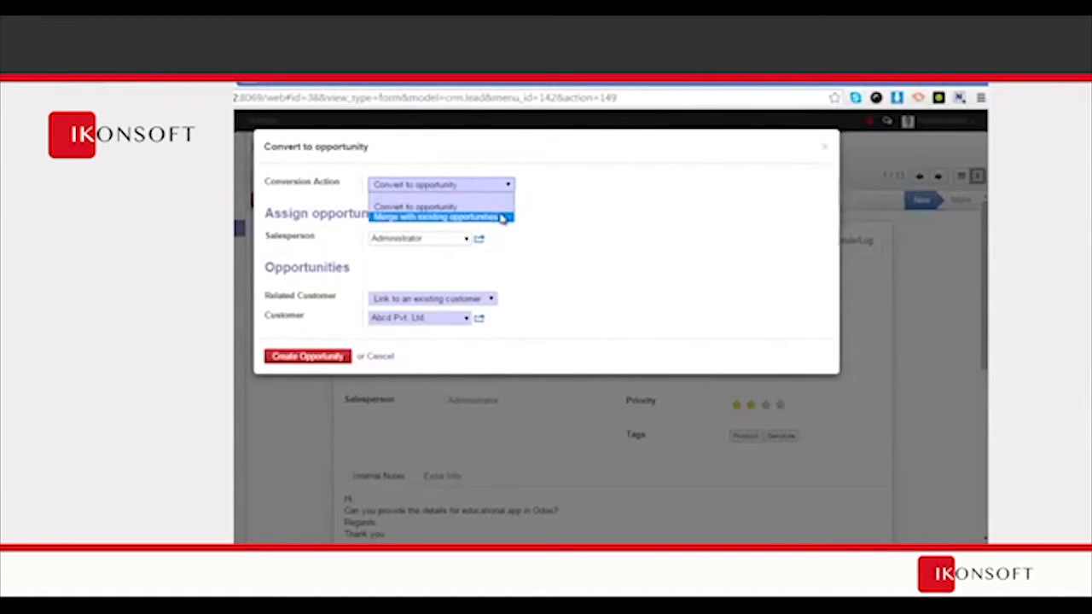
click(504, 219)
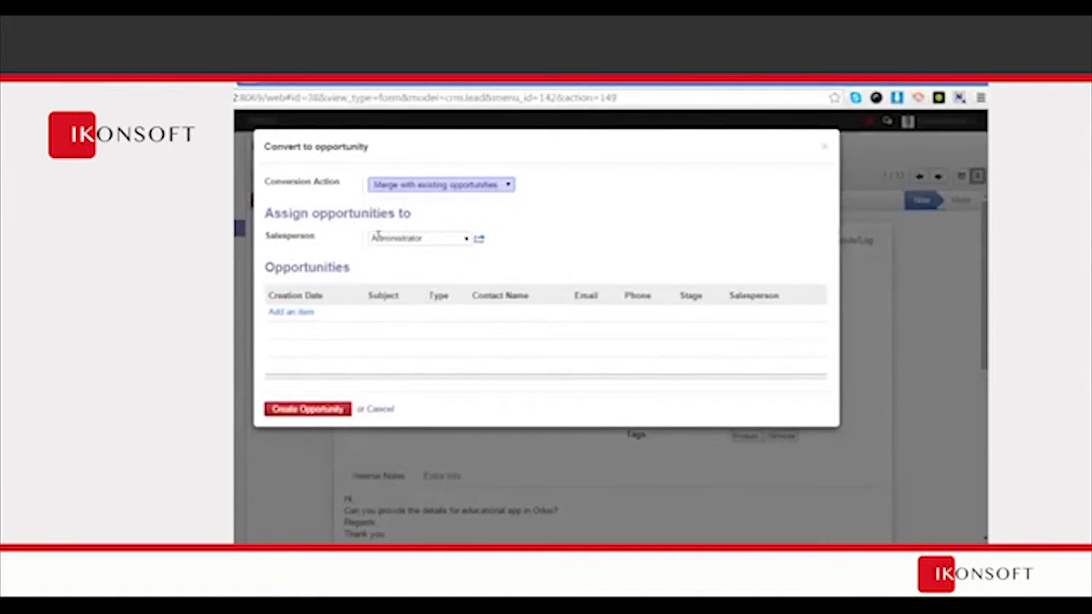
click(508, 186)
click(470, 207)
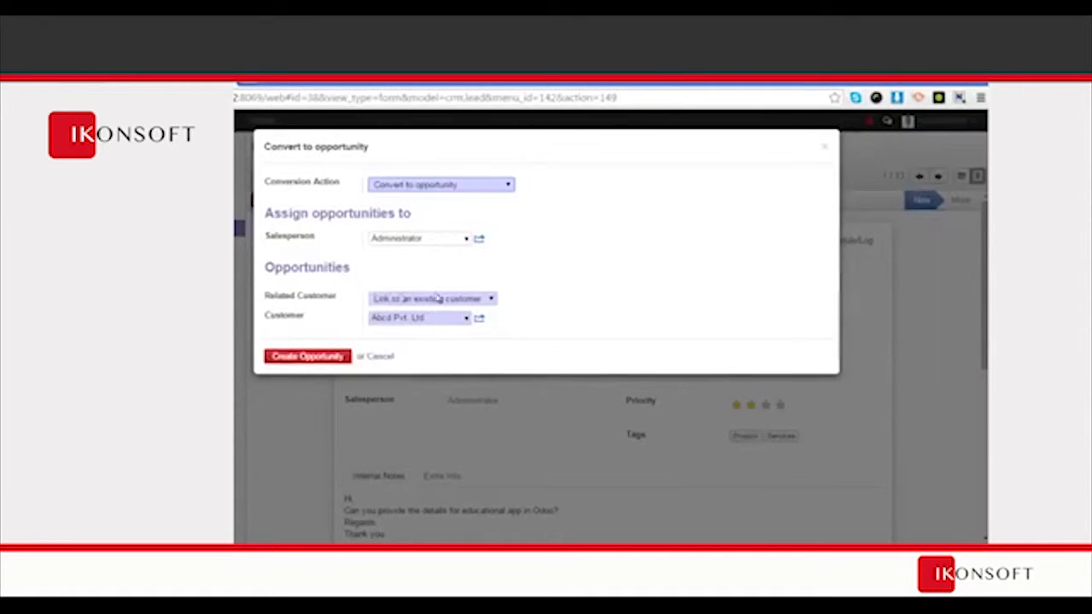
Try the Related Customer options "Create a new customer" and "Do not link to a customer", and close the conversion without creating the opportunity
click(489, 298)
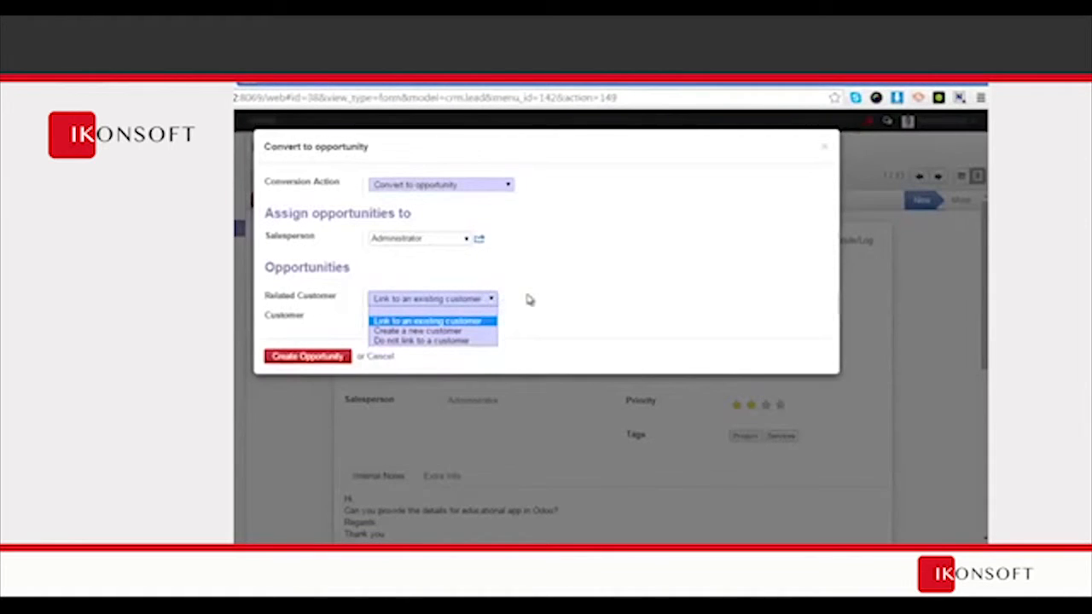
click(456, 332)
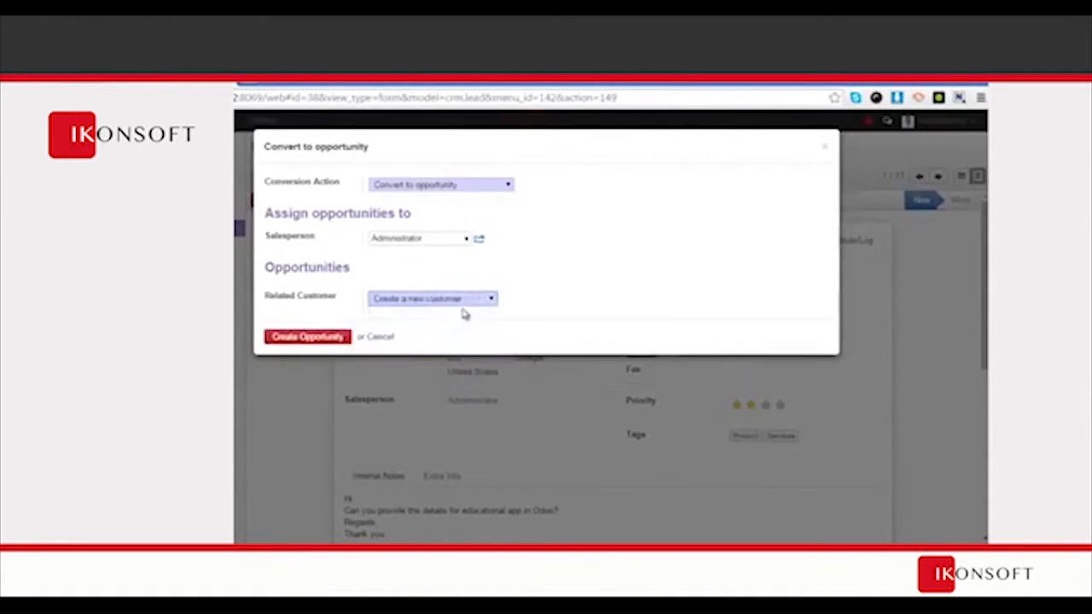
click(476, 300)
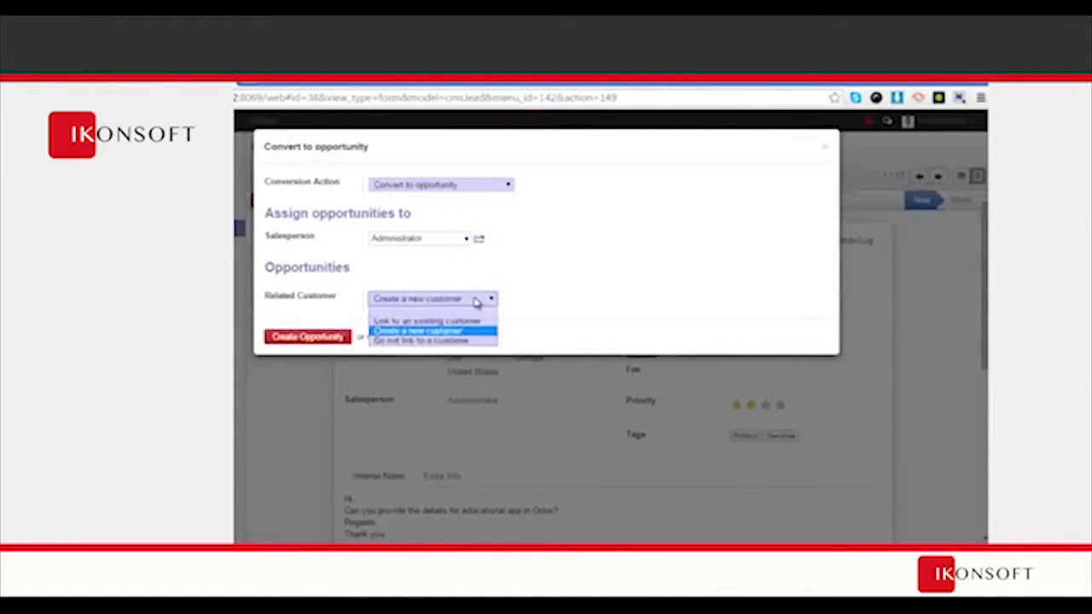
click(460, 341)
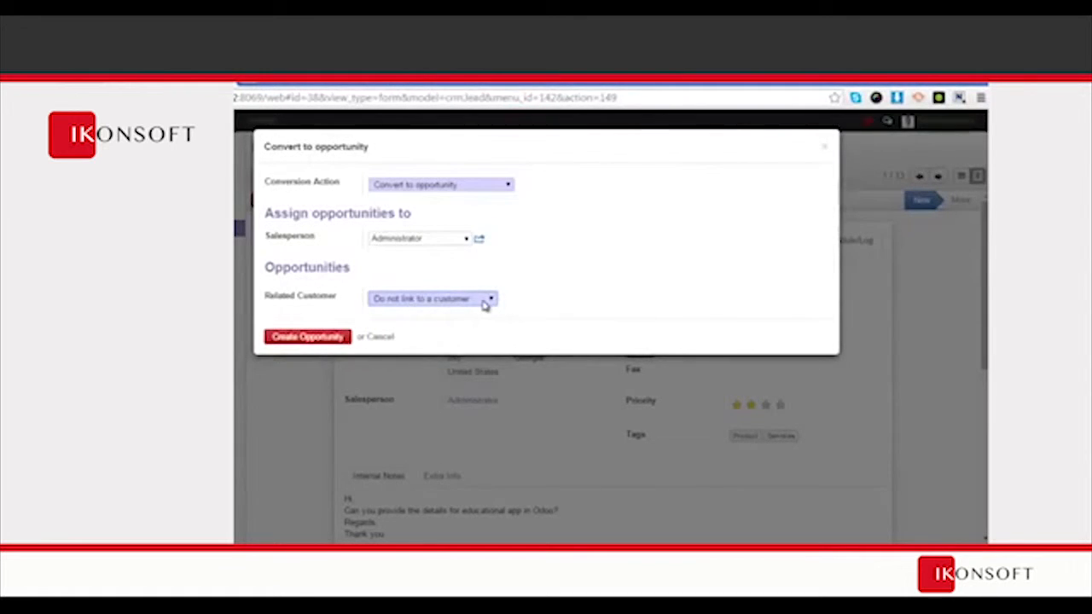
click(485, 306)
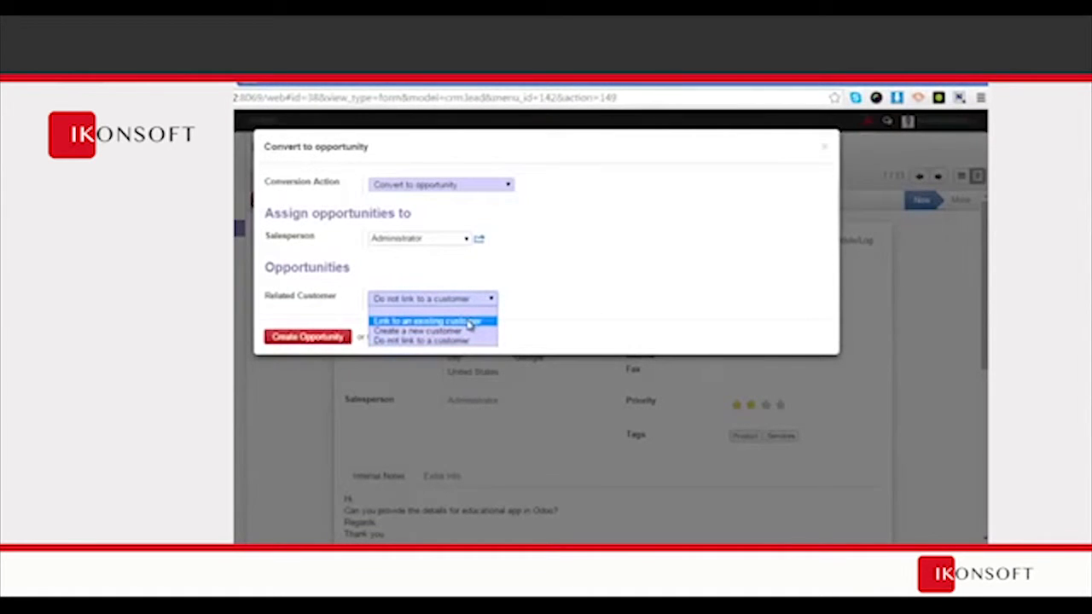
click(466, 331)
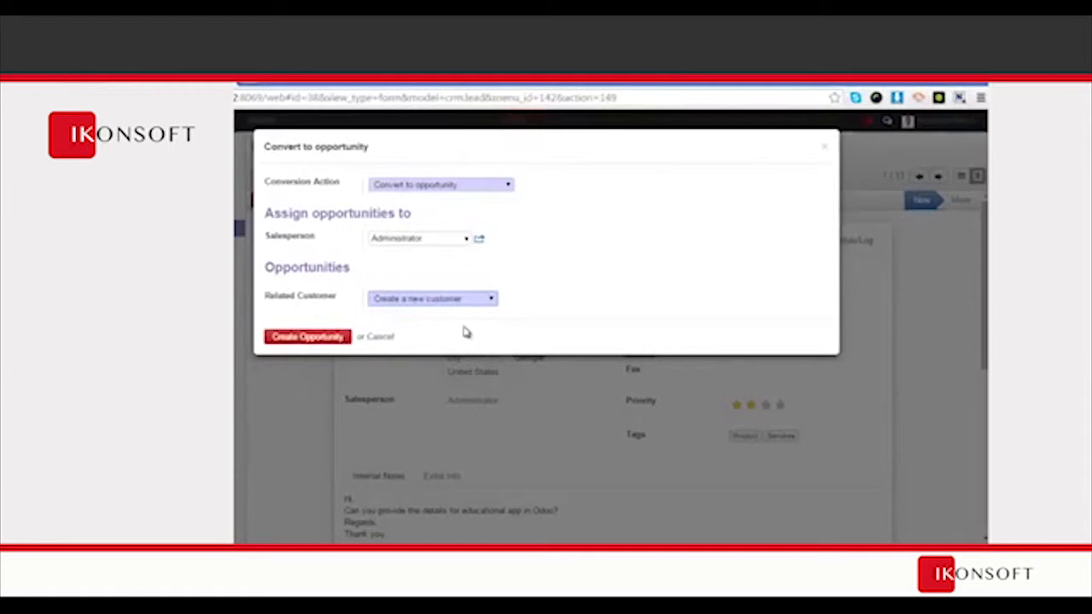
click(825, 147)
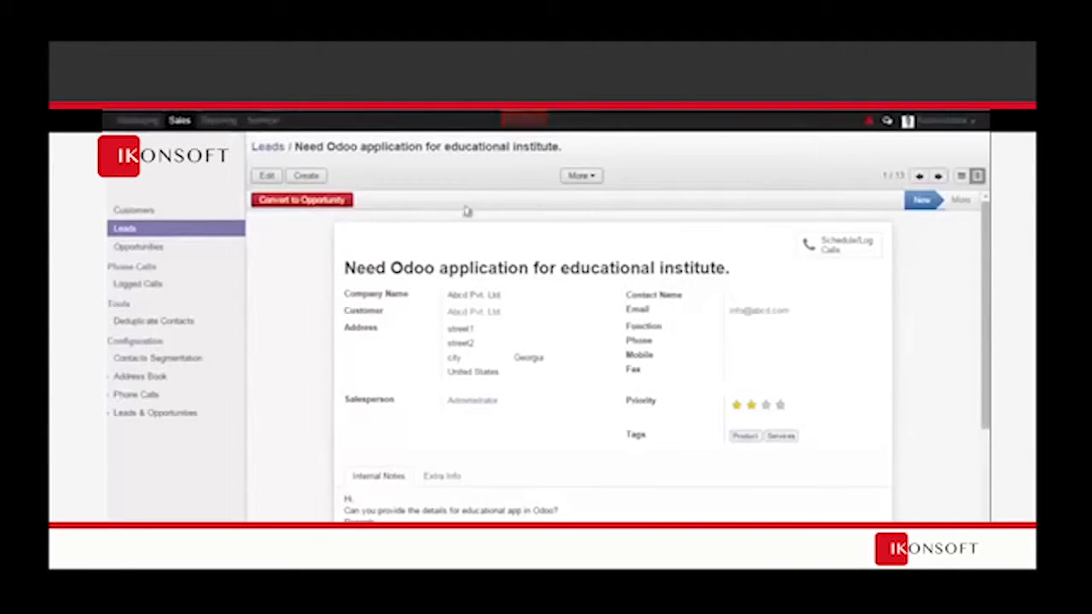
Reopen the lead conversion, set Related Customer to "Create a new customer", and cancel the conversion
click(270, 175)
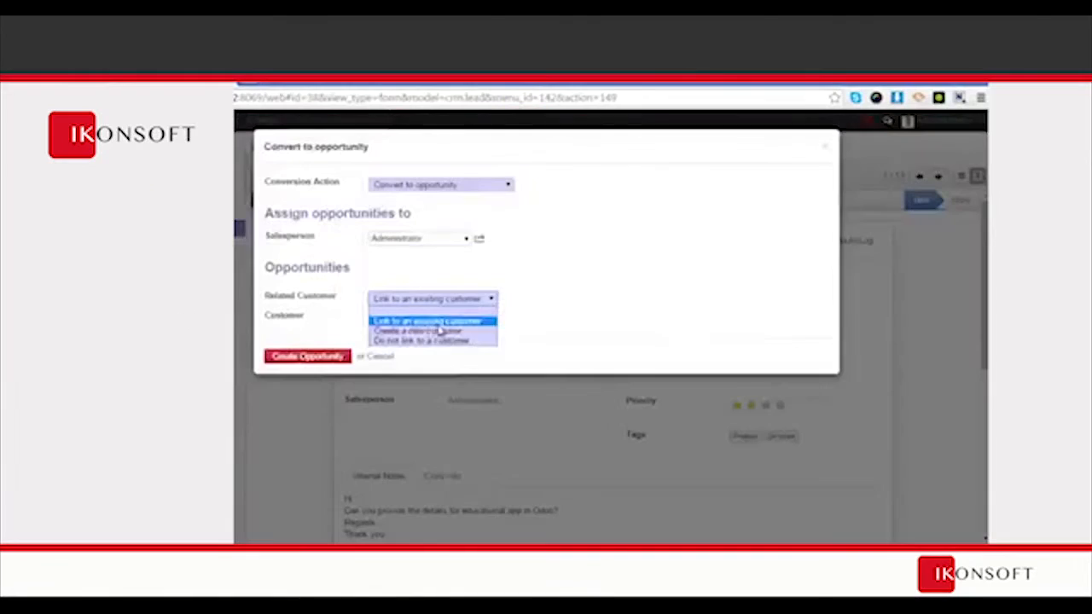
click(447, 333)
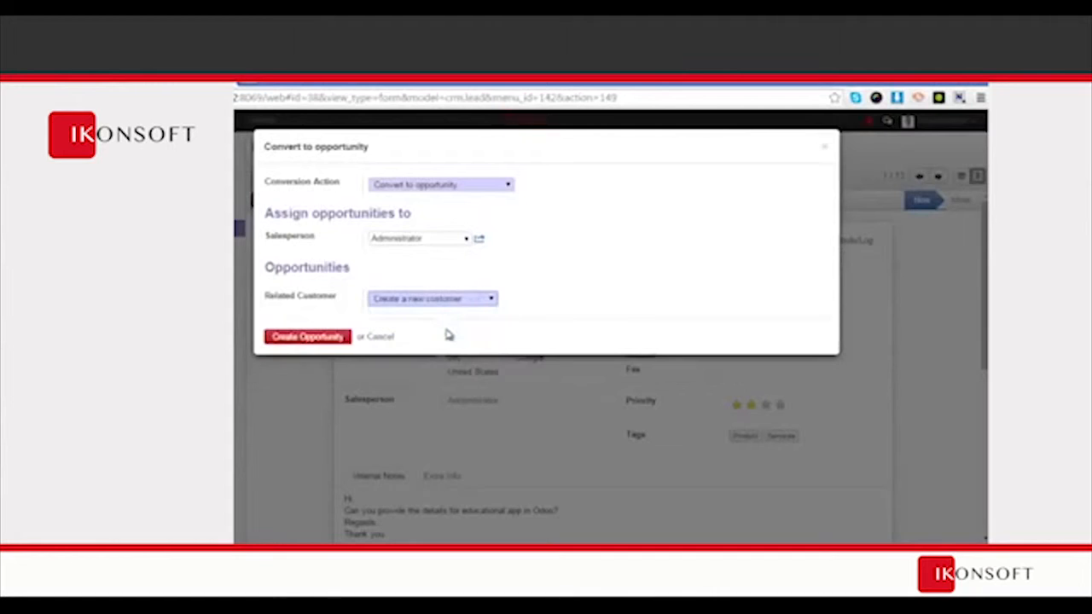
click(825, 146)
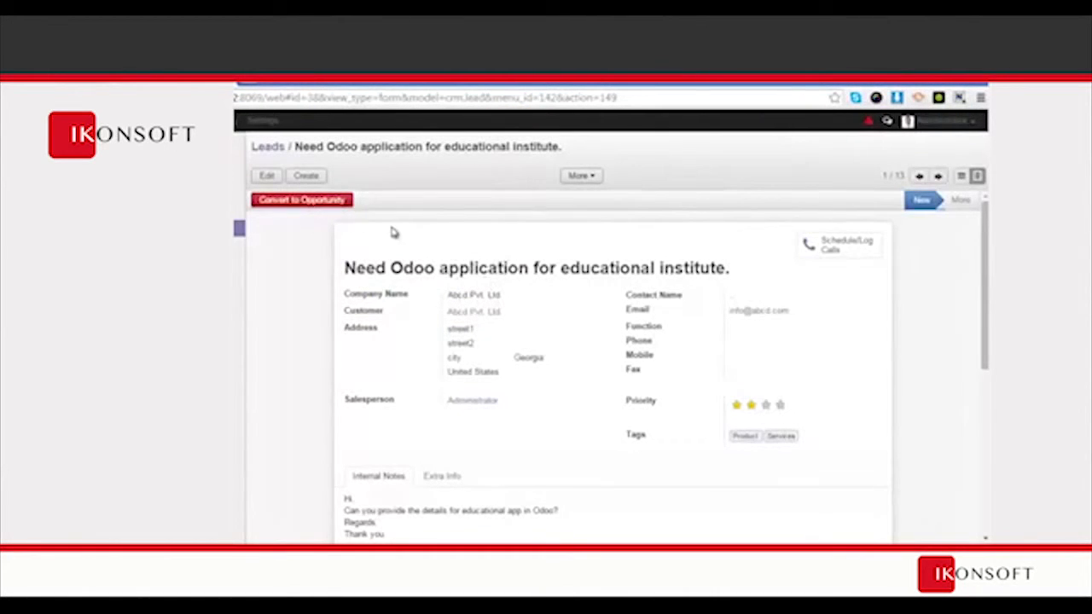
Convert the lead to an opportunity linked to the existing customer Abcd Pvt. Ltd., and view the Opportunities pipeline
click(281, 201)
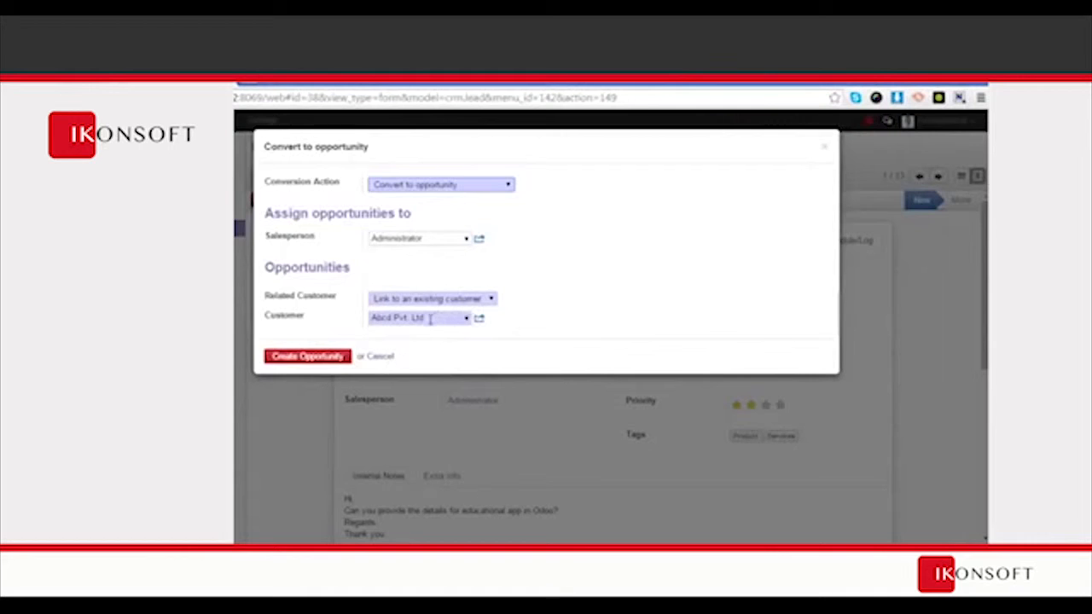
click(280, 360)
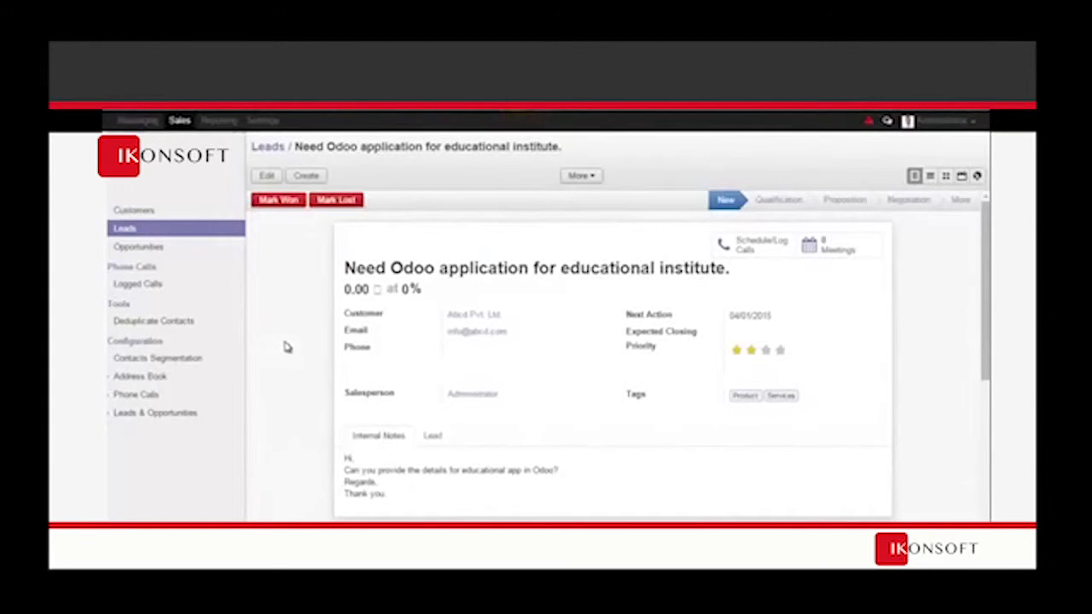
click(168, 250)
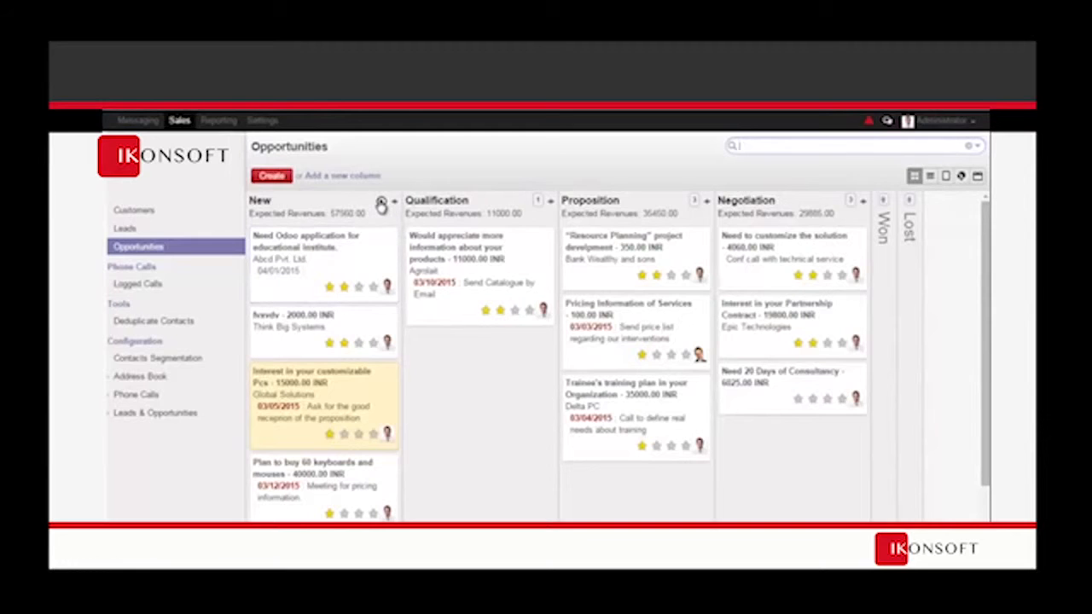
Fold and unfold the New stage column, and open and cancel its quick entry for adding an opportunity
click(381, 204)
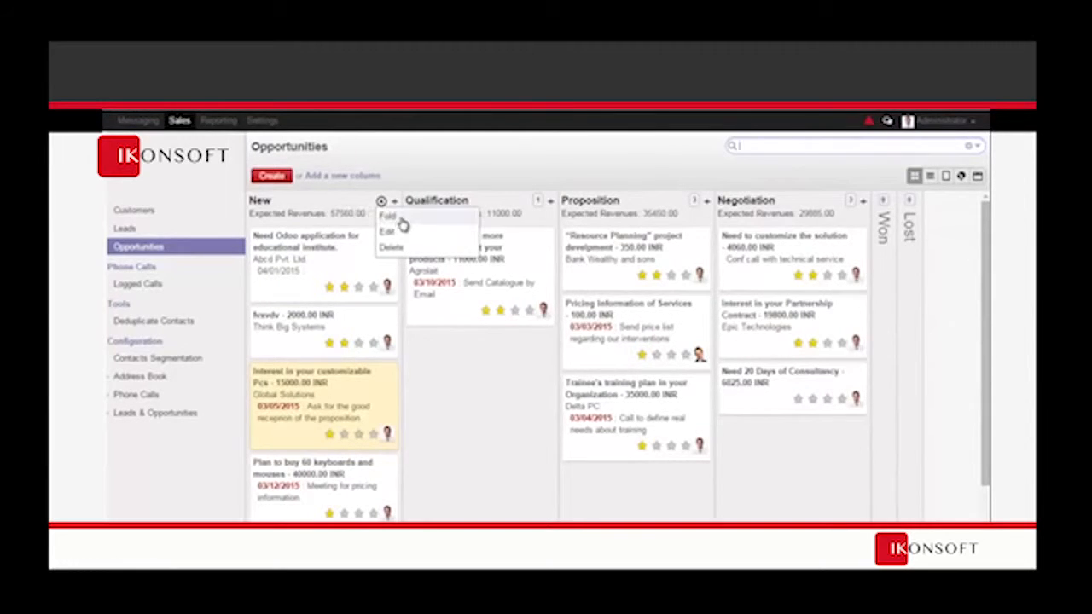
click(404, 220)
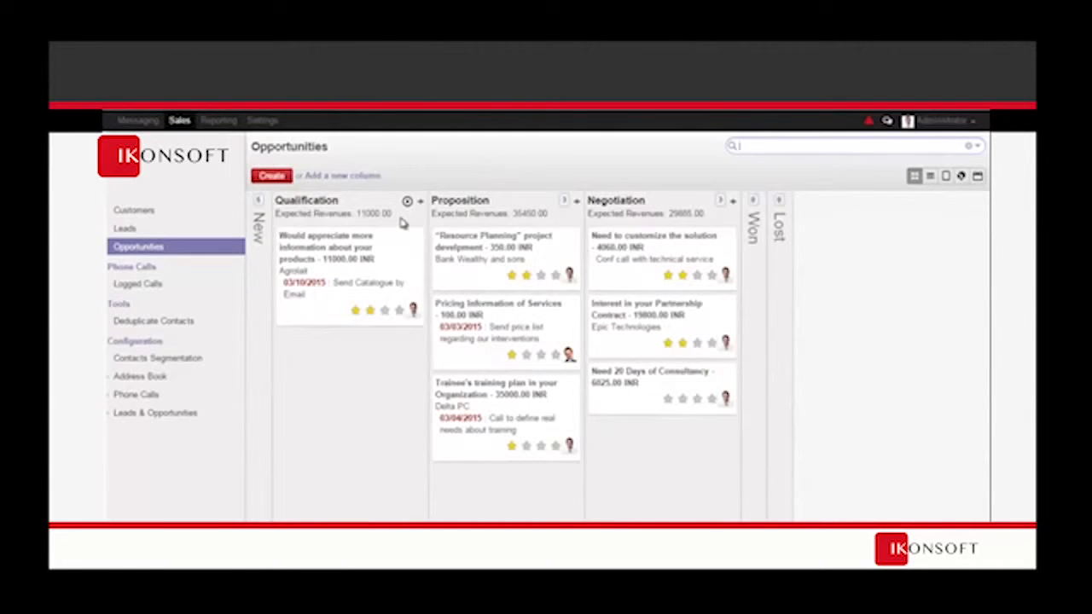
click(259, 202)
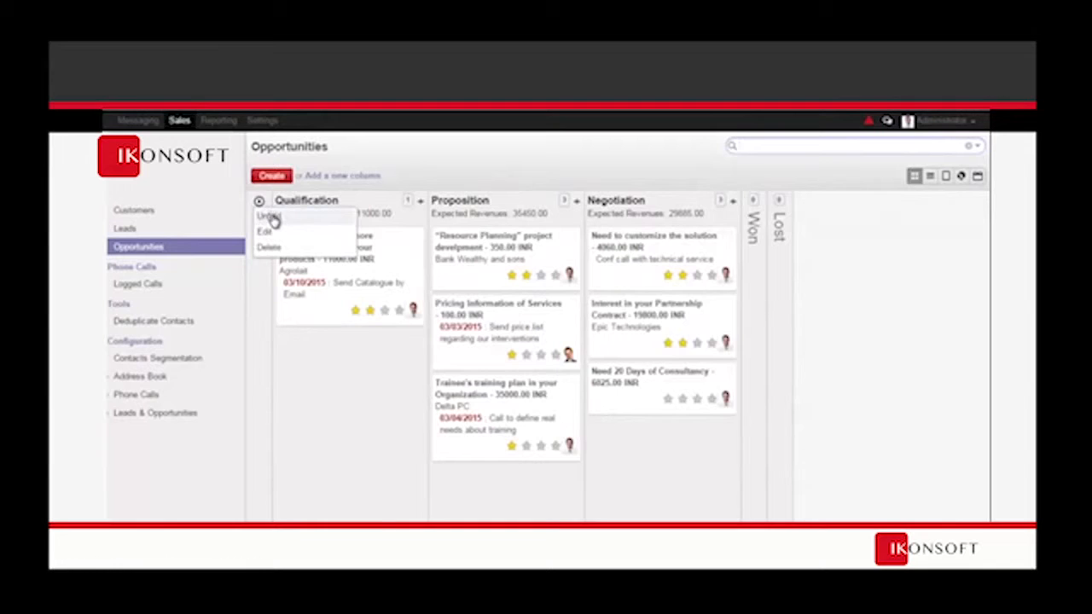
click(268, 217)
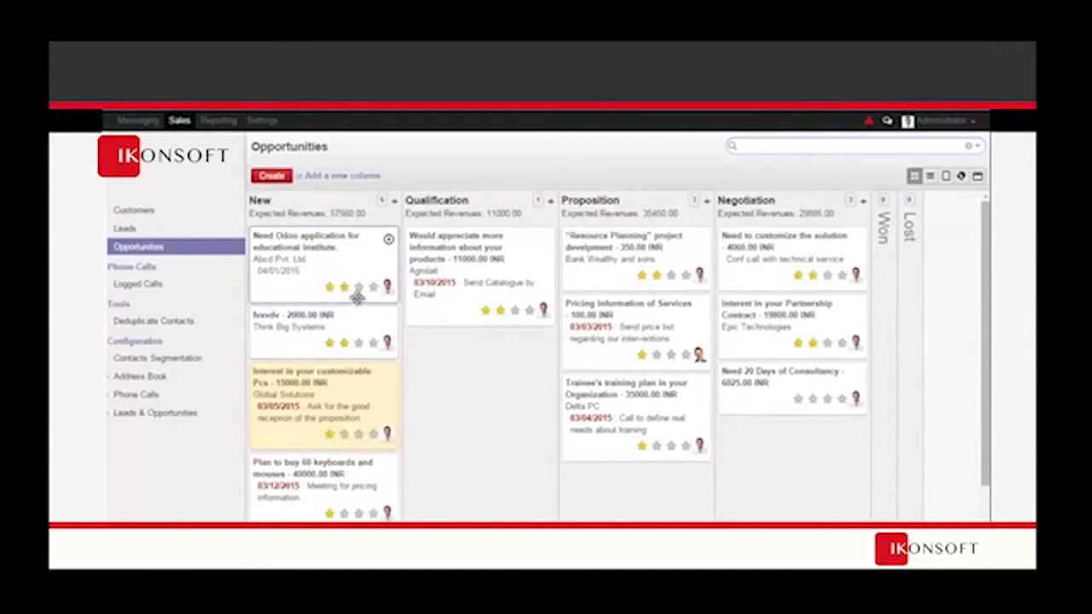
click(395, 201)
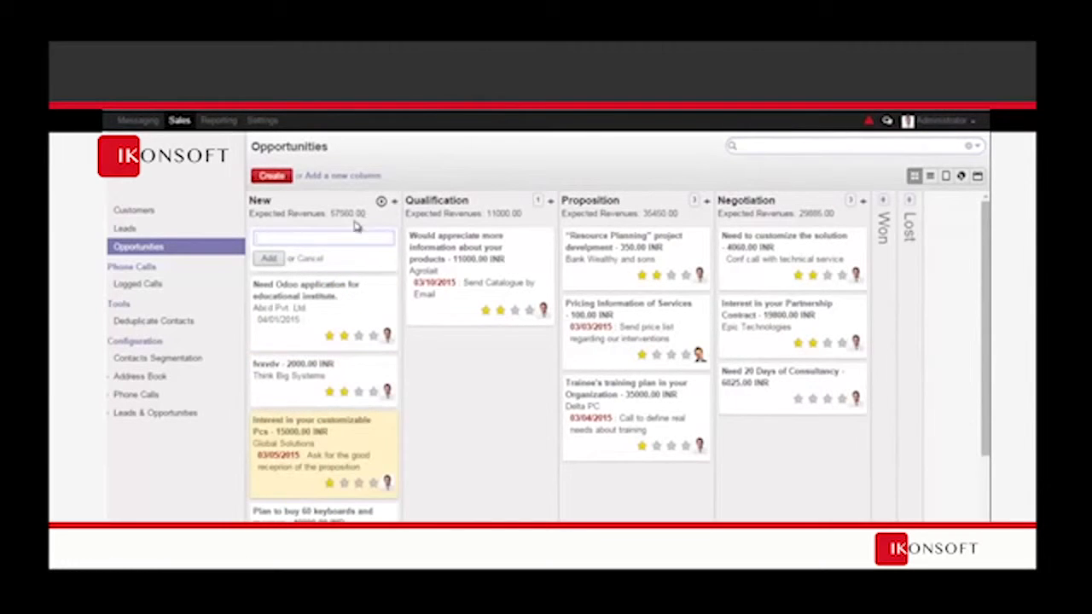
click(314, 260)
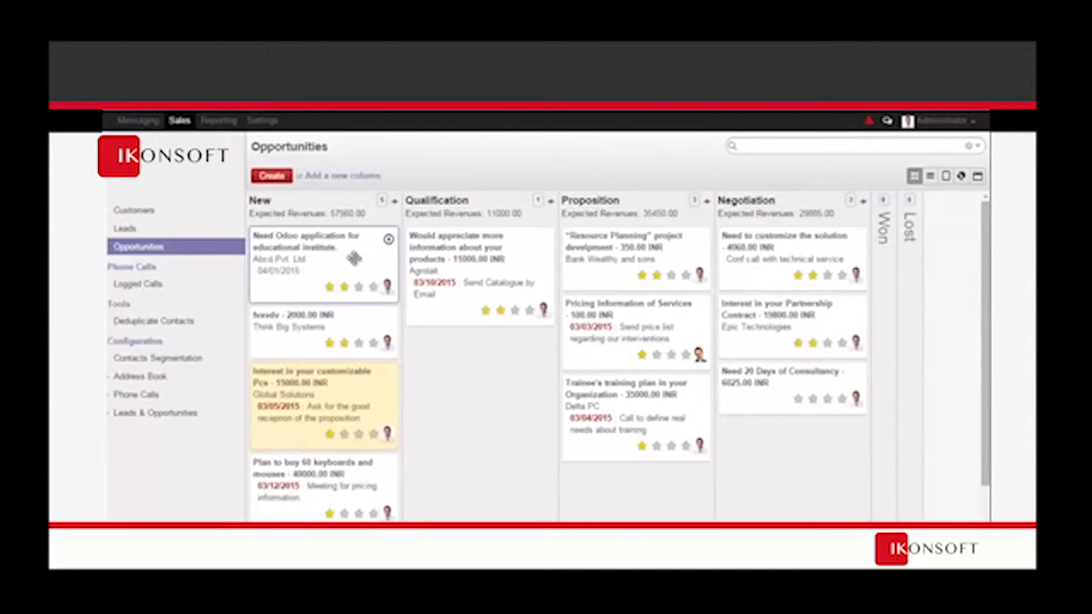
Edit the educational institute opportunity, setting its expected revenue to 25000.00 and its probability to 10%
click(353, 259)
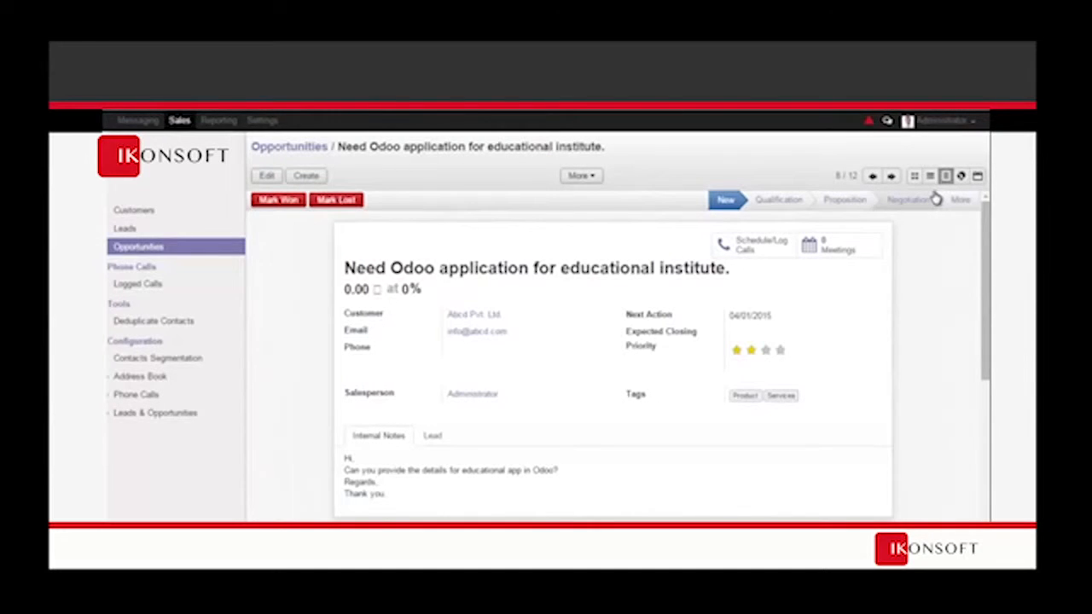
click(267, 176)
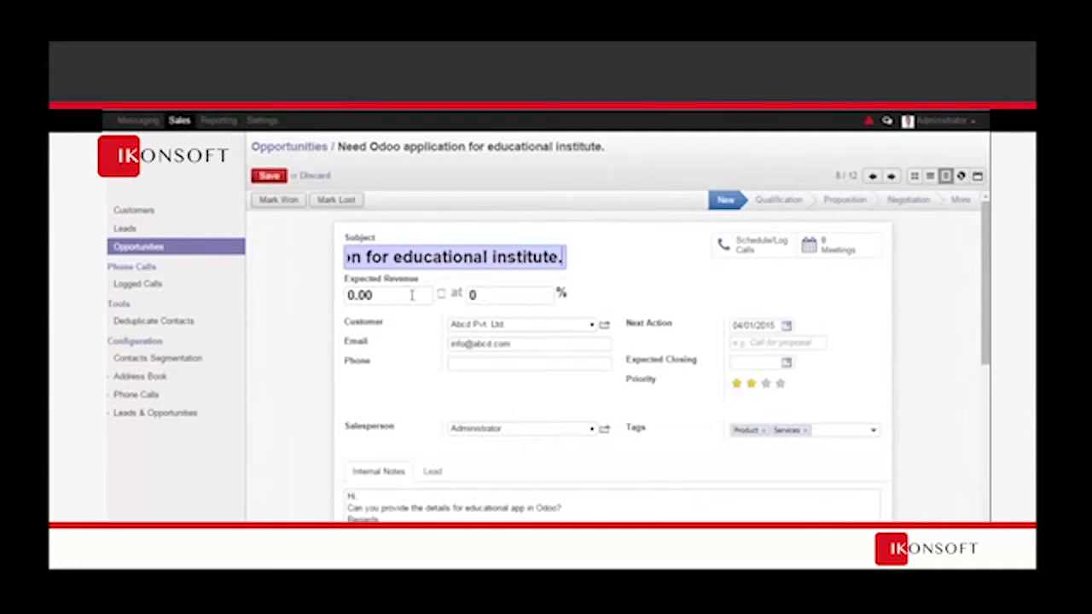
key(Tab)
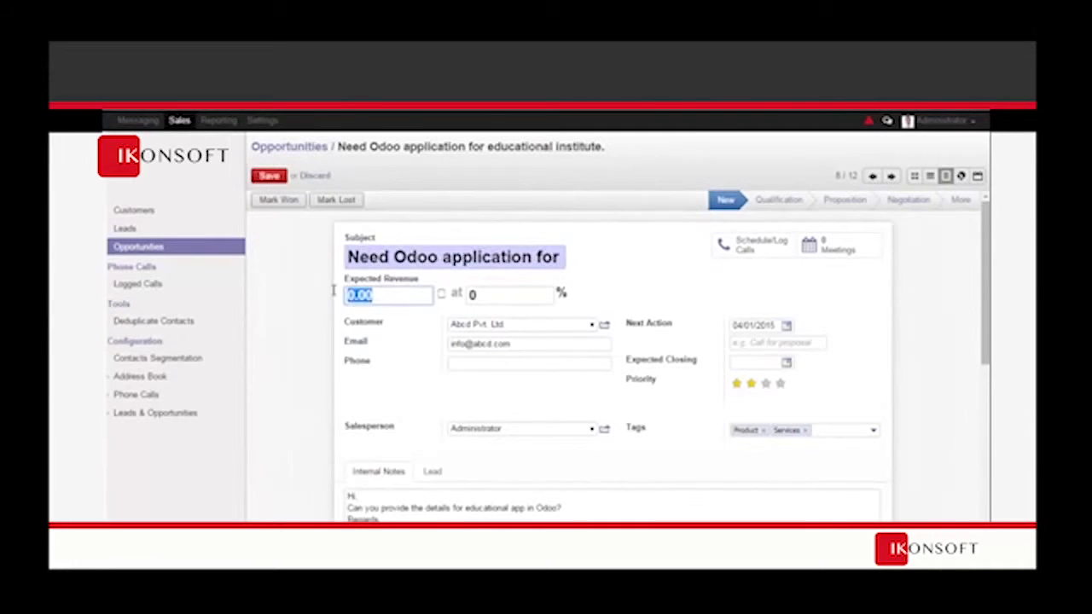
click(491, 296)
double_click(471, 296)
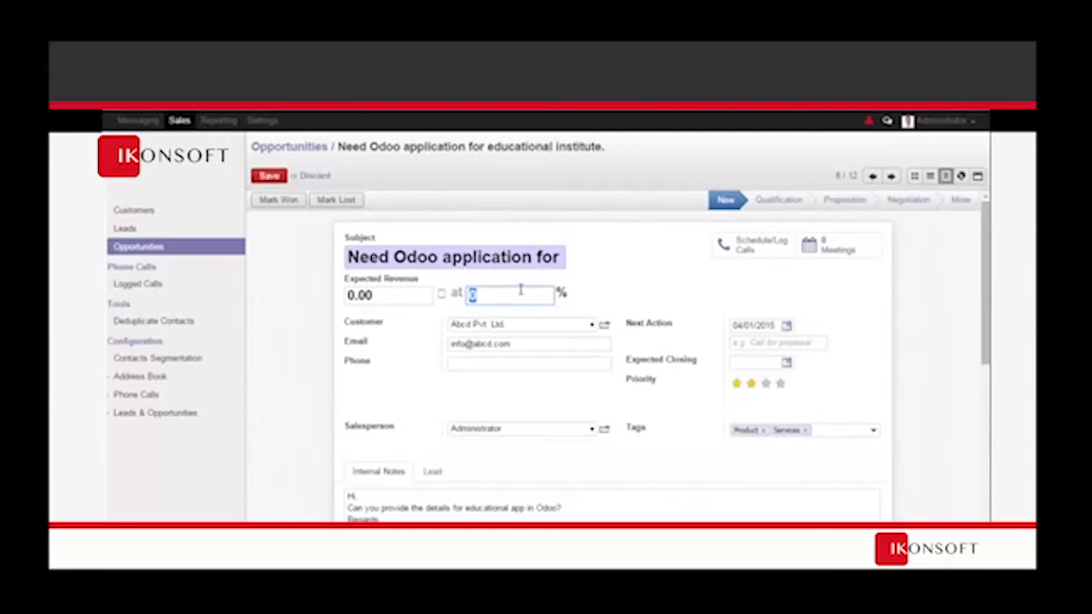
text(10)
click(350, 295)
text(25)
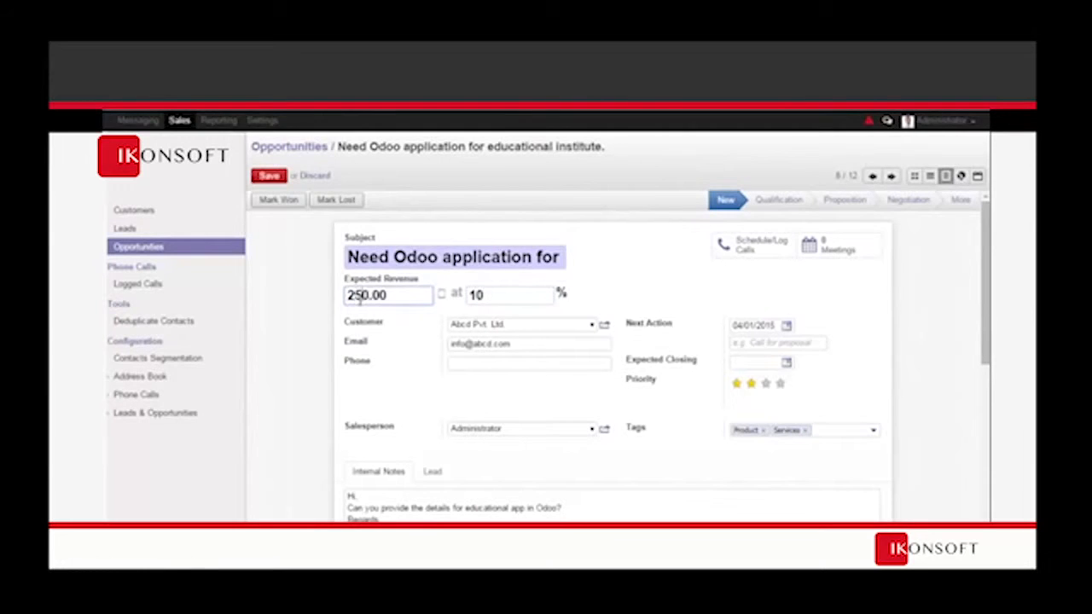
text(00)
Keep the next action date and enter "Will send the details of the develoment" as the next action description
click(787, 328)
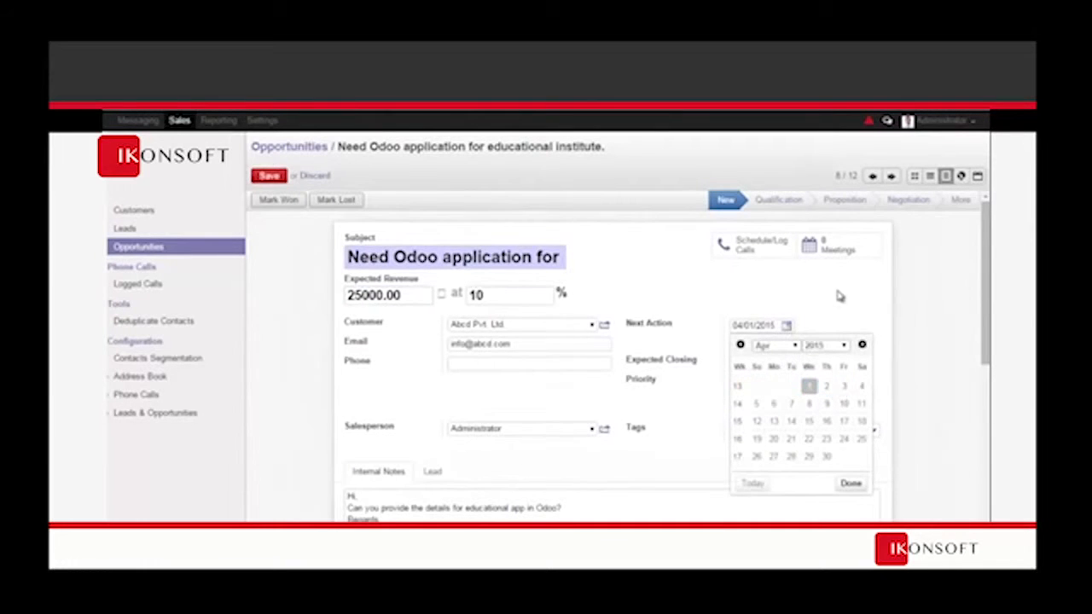
click(834, 298)
click(783, 341)
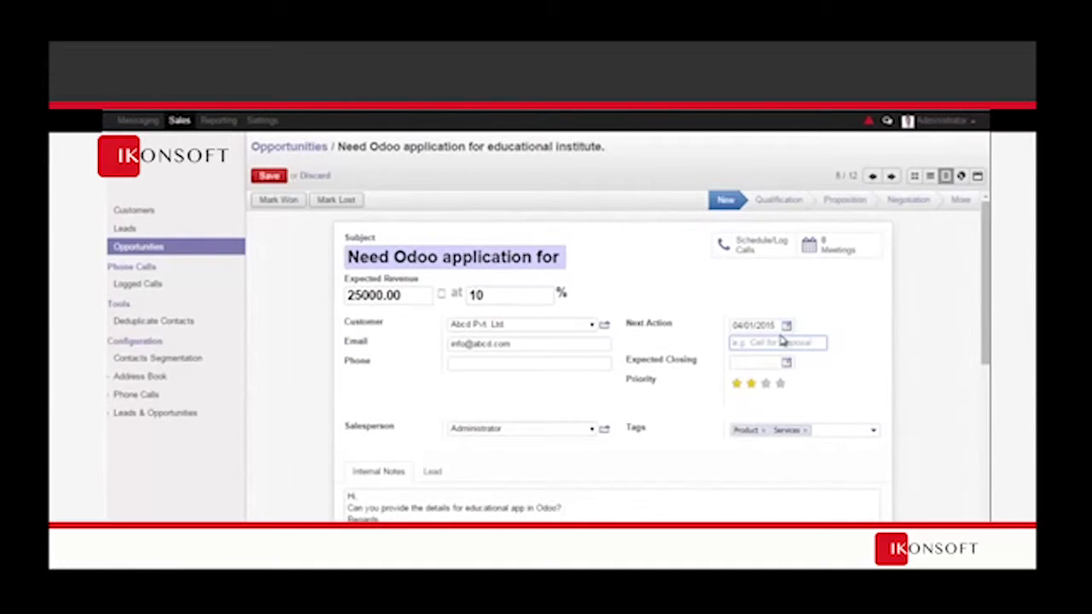
text(Will send th)
text(e deta)
text(ils of)
text(the develomen)
text(t)
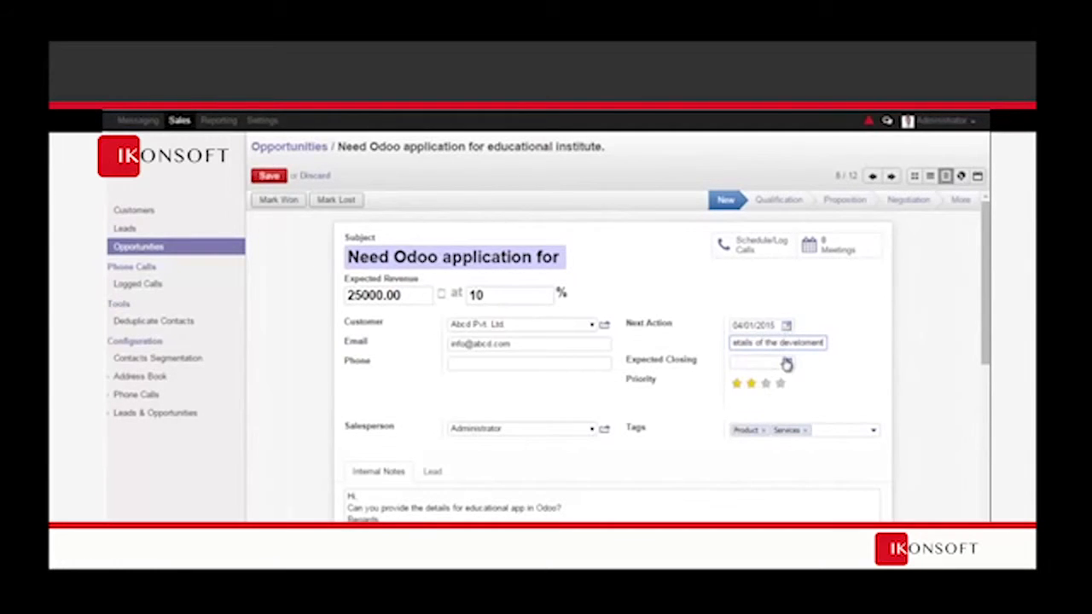
Set the opportunity's expected closing date to 08/31/2015 and save the record
click(787, 364)
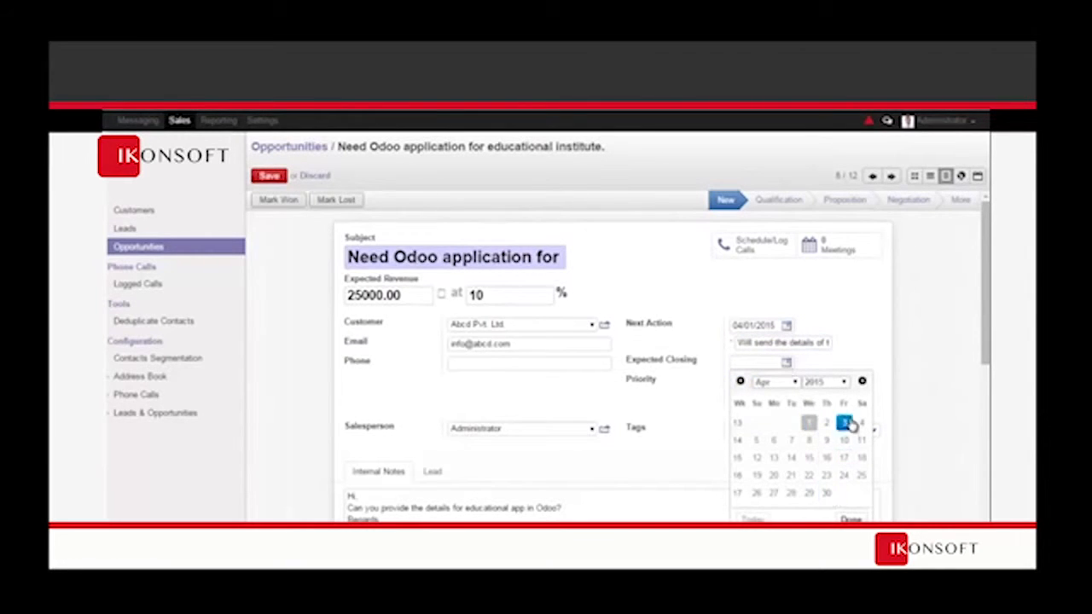
click(779, 383)
click(762, 461)
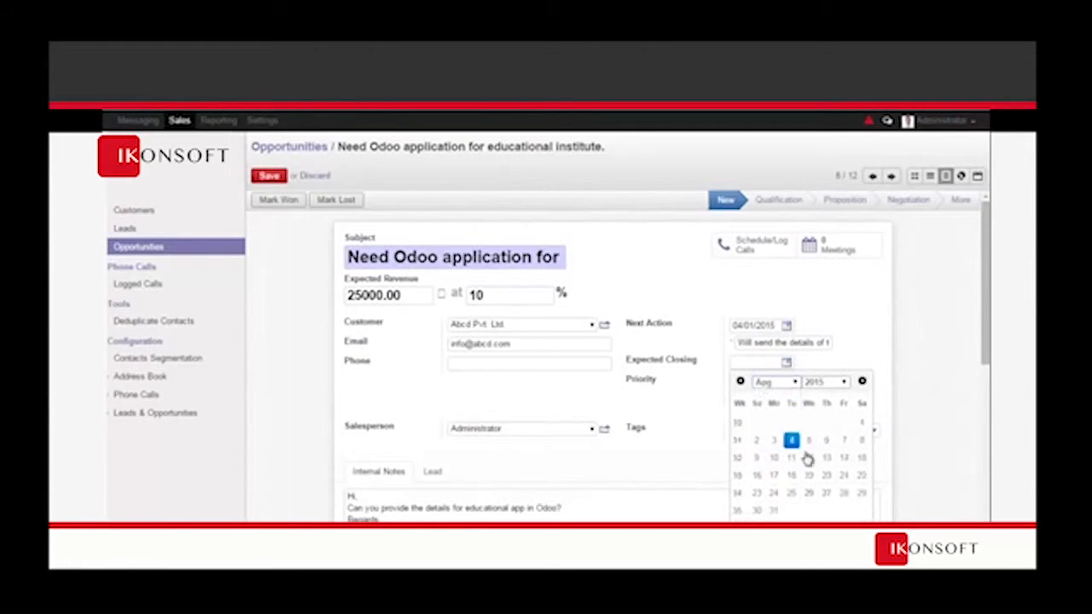
click(773, 510)
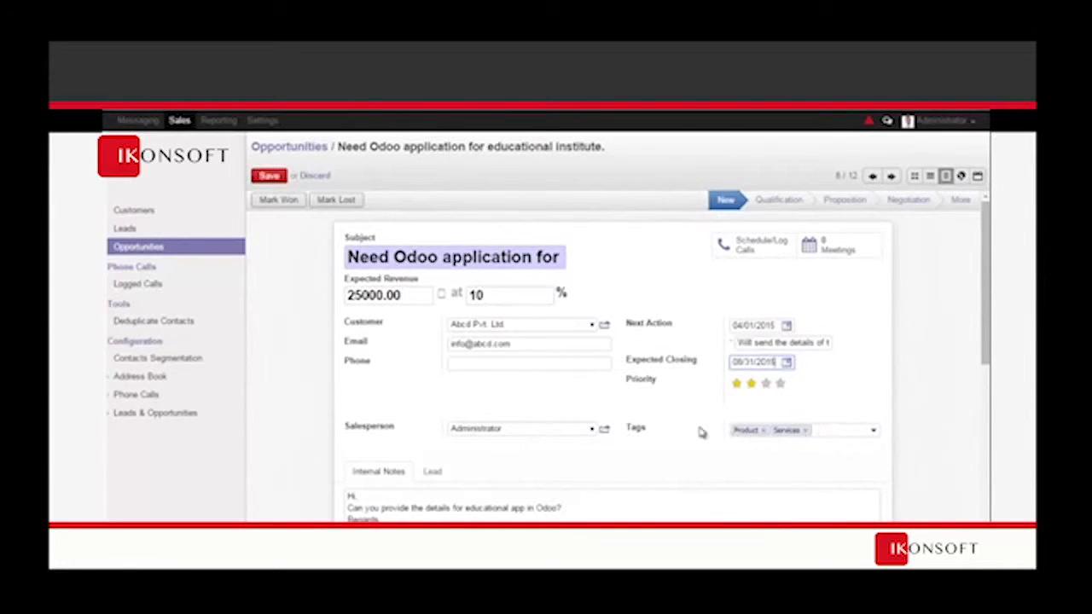
scroll(324, 232, down, 1)
scroll(299, 220, up, 1)
click(277, 178)
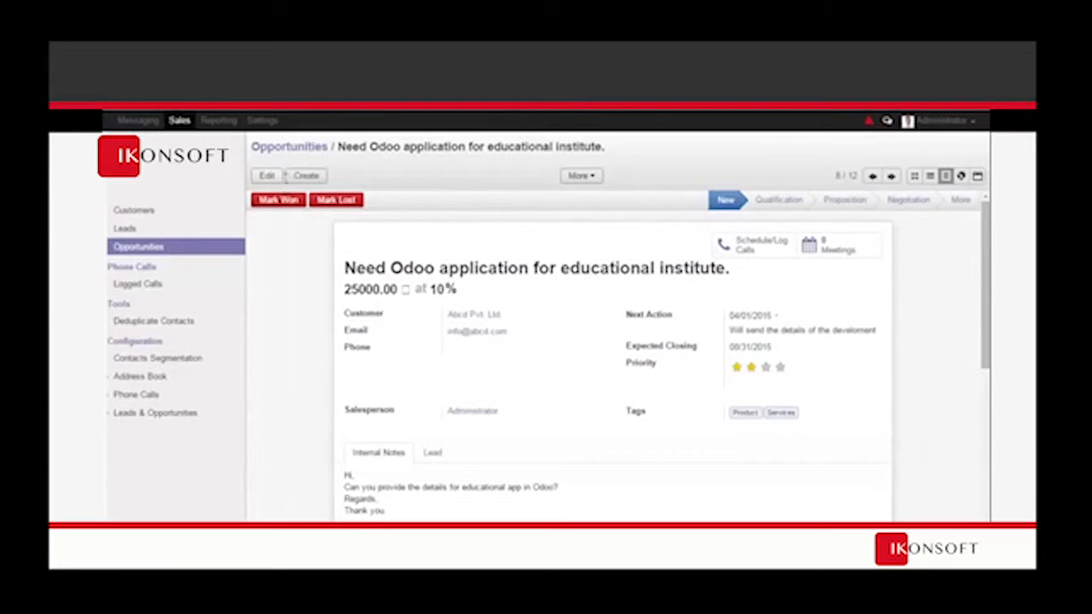
Cycle the opportunity through the stages Lost, New, Won and Qualification
click(354, 203)
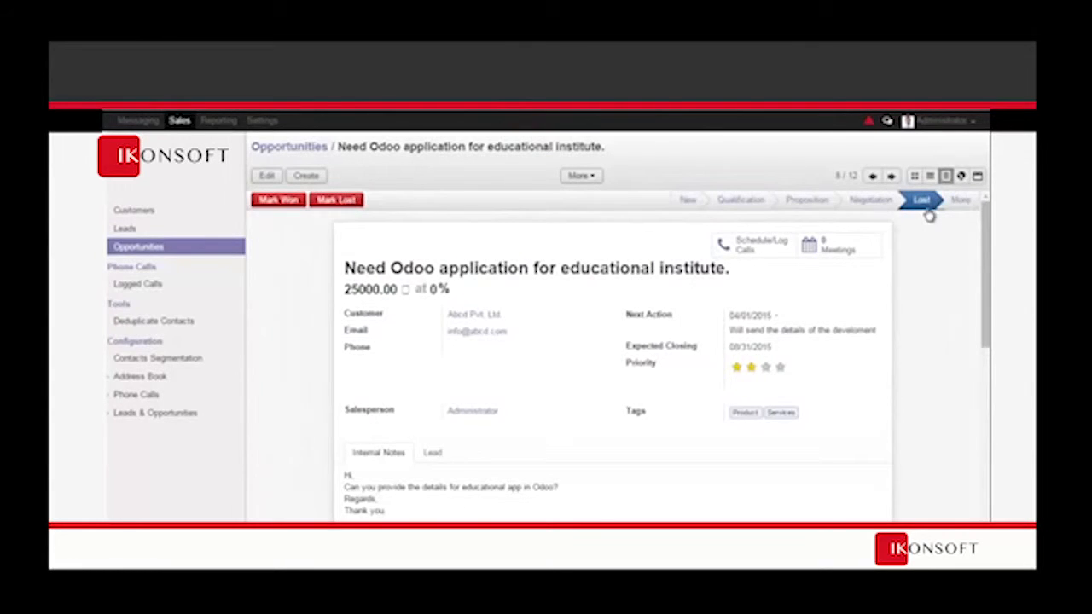
click(691, 209)
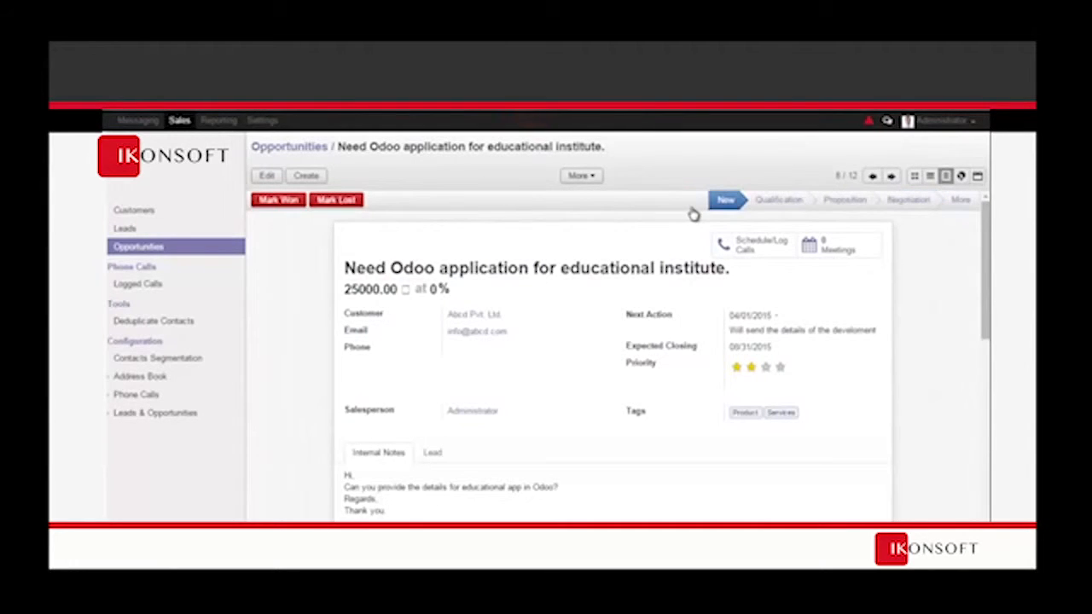
click(289, 200)
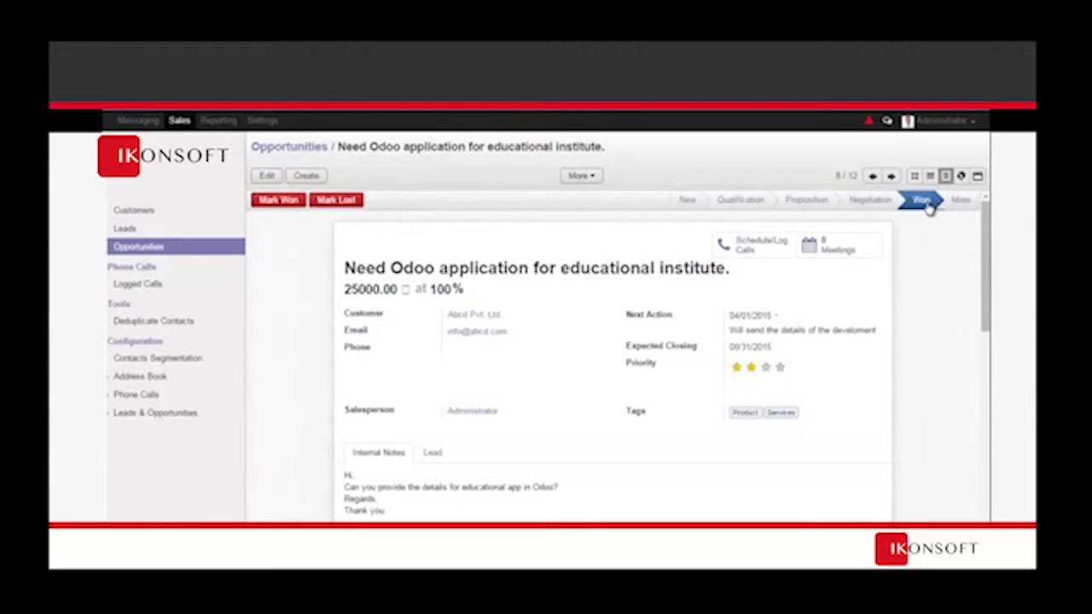
click(740, 210)
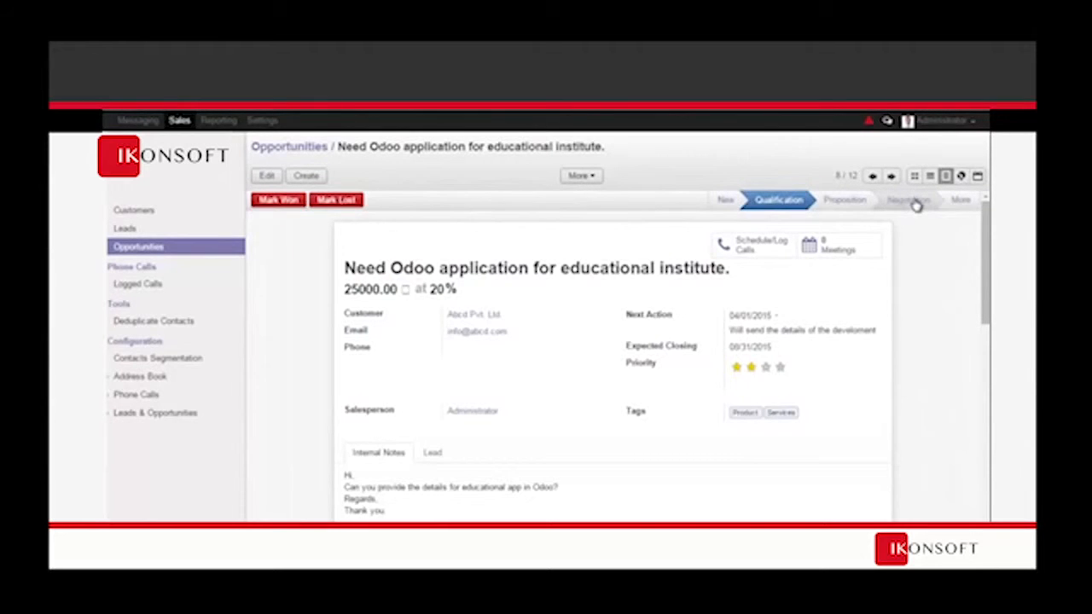
Move the educational institute opportunity to the Proposition stage in the pipeline board and check its record
click(271, 150)
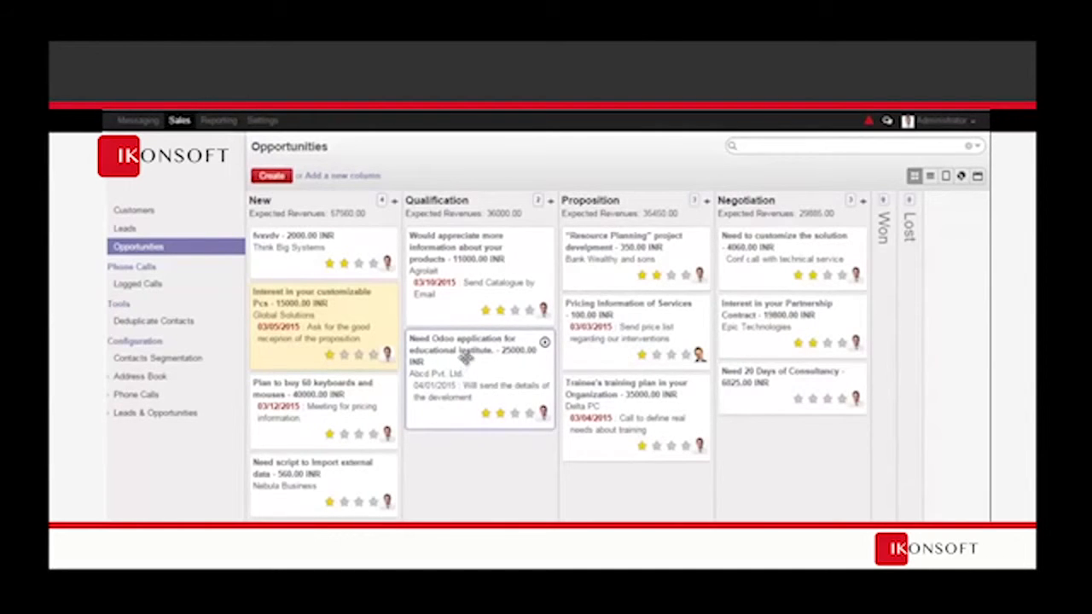
drag(469, 360, 632, 411)
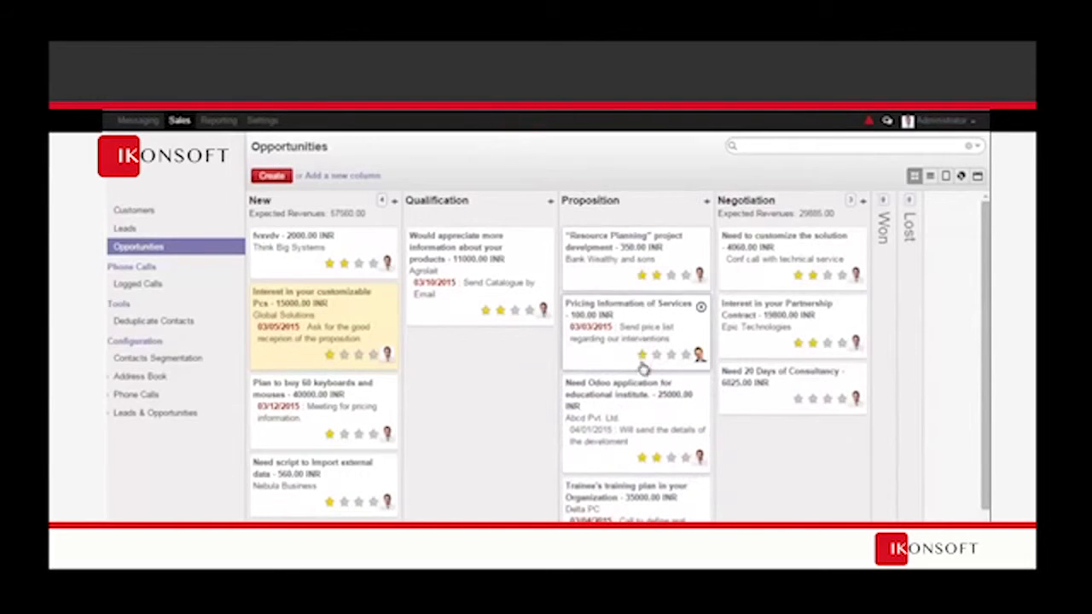
click(632, 424)
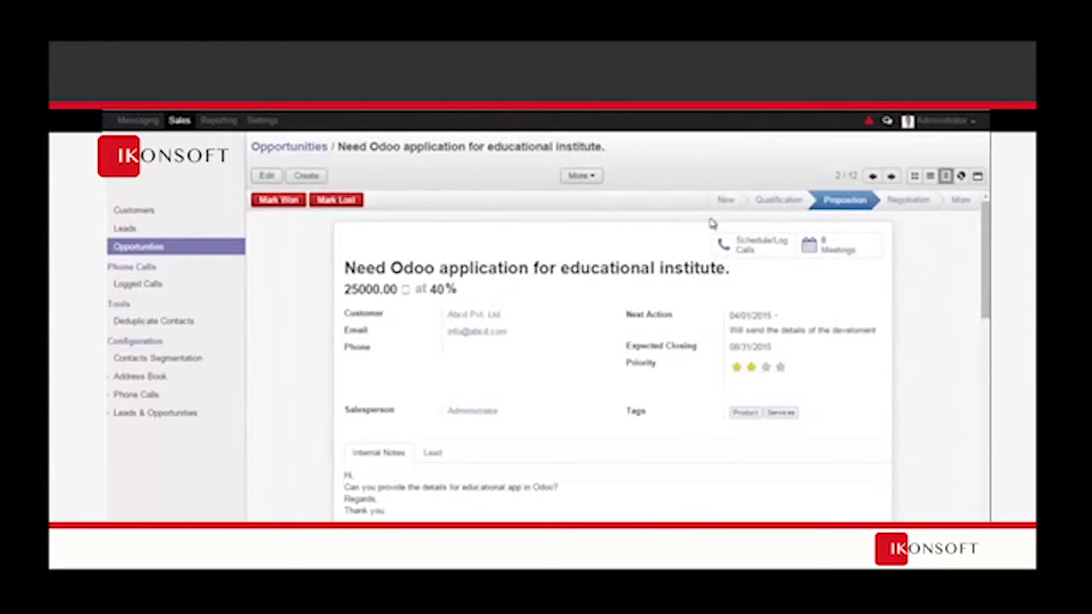
click(914, 176)
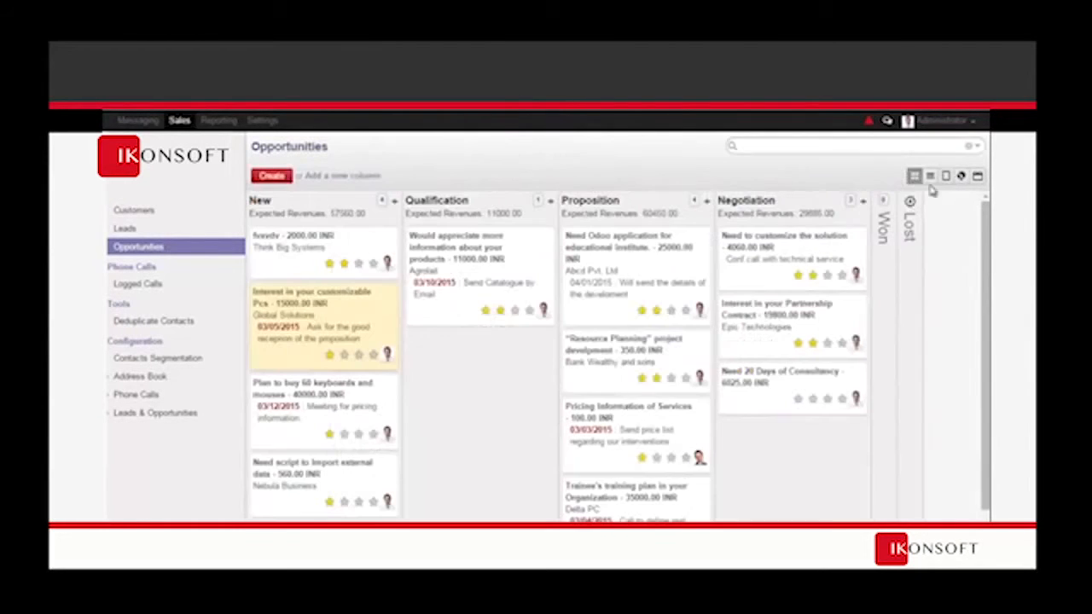
View the opportunities' expected revenue by stage as a bar chart and inspect the New stage's bar
click(961, 177)
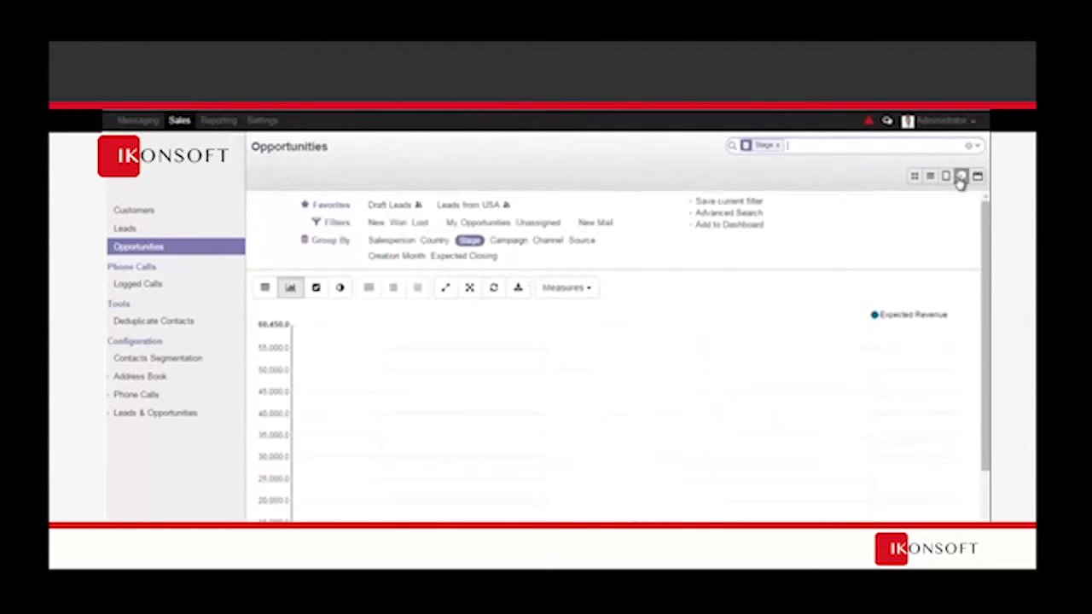
scroll(460, 410, down, 1)
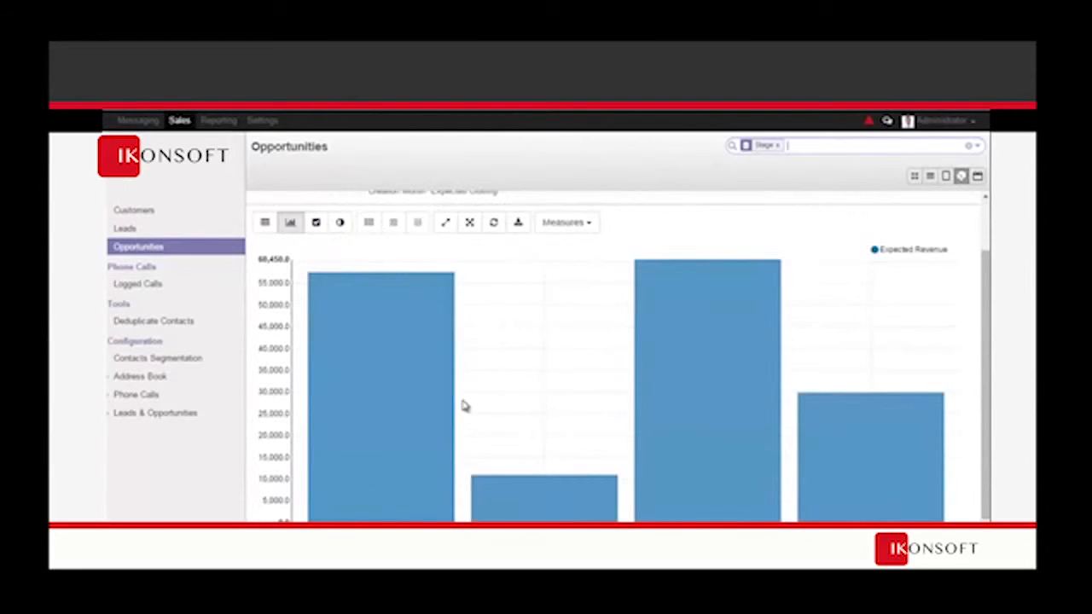
mouse_move(388, 471)
mouse_move(441, 315)
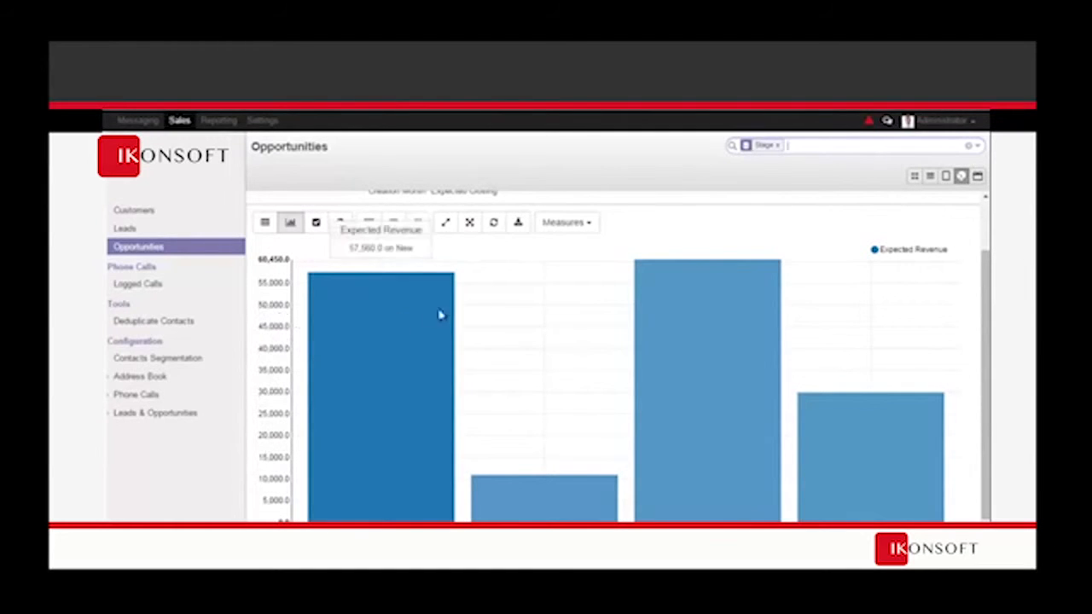
scroll(495, 299, up, 1)
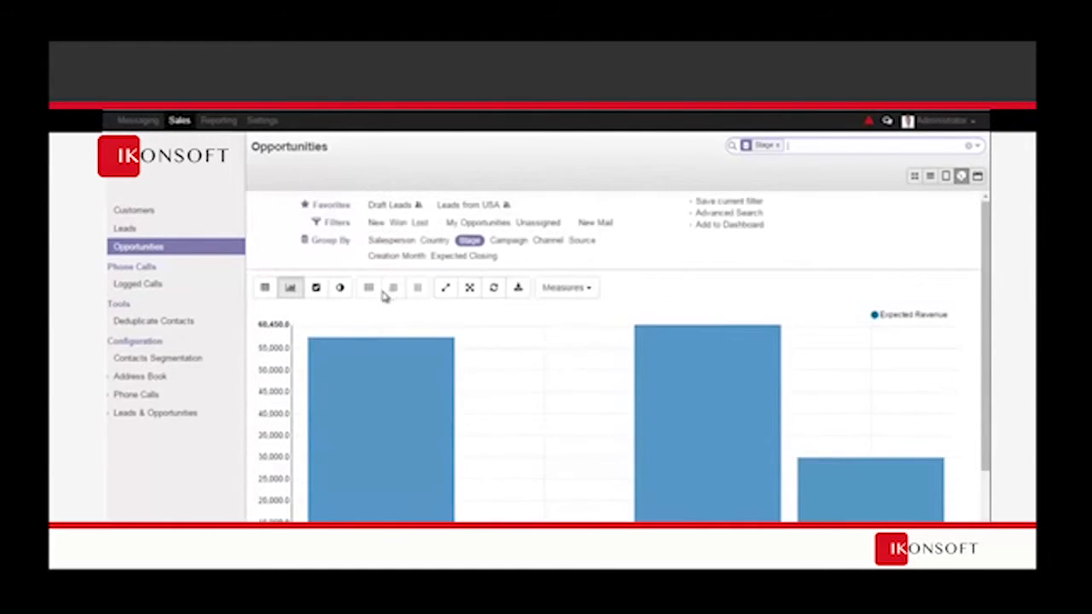
View the expected revenue by stage as a line chart and as a pie chart, inspecting the Negotiation slice
click(316, 288)
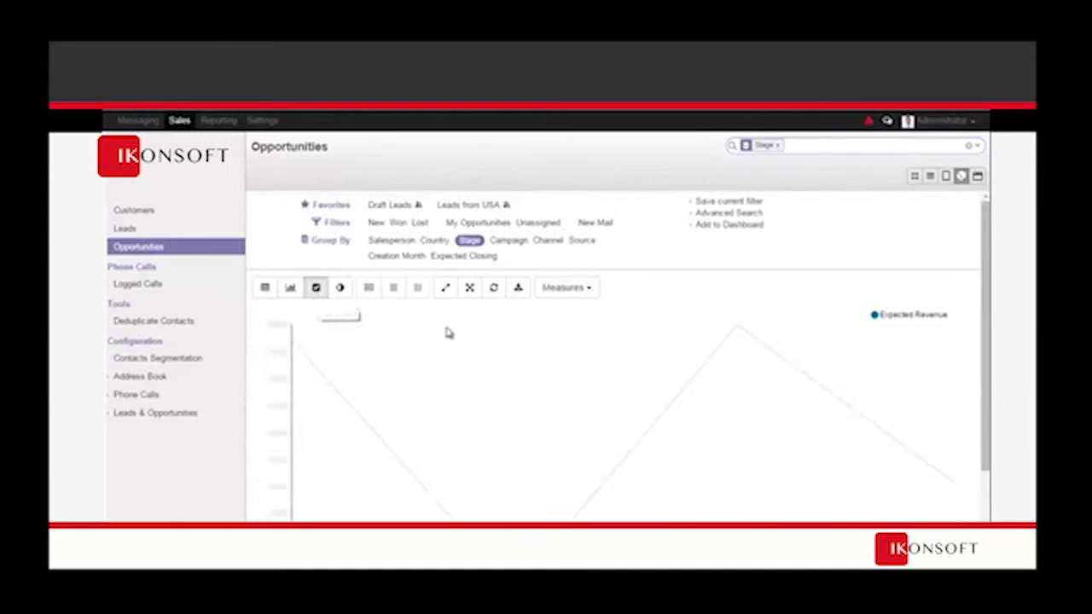
scroll(681, 394, down, 1)
scroll(441, 326, up, 1)
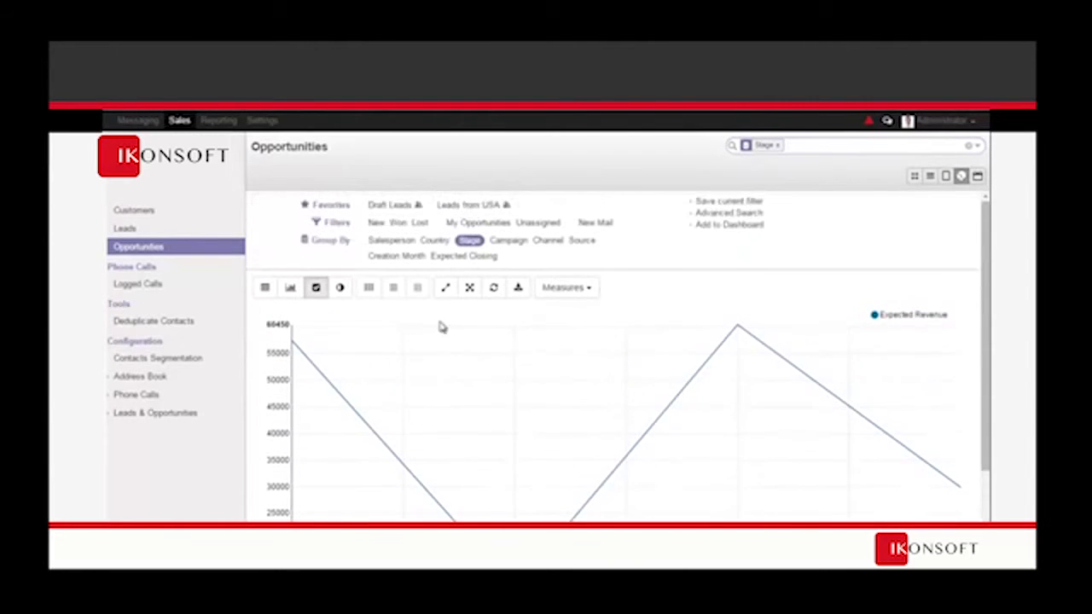
click(340, 287)
scroll(587, 358, down, 1)
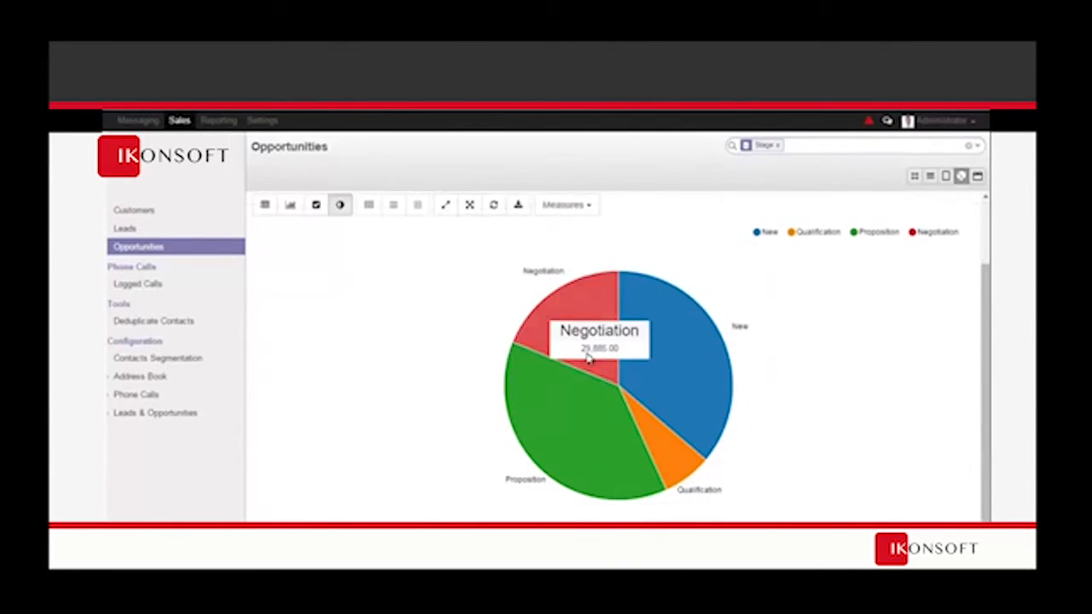
scroll(435, 338, up, 1)
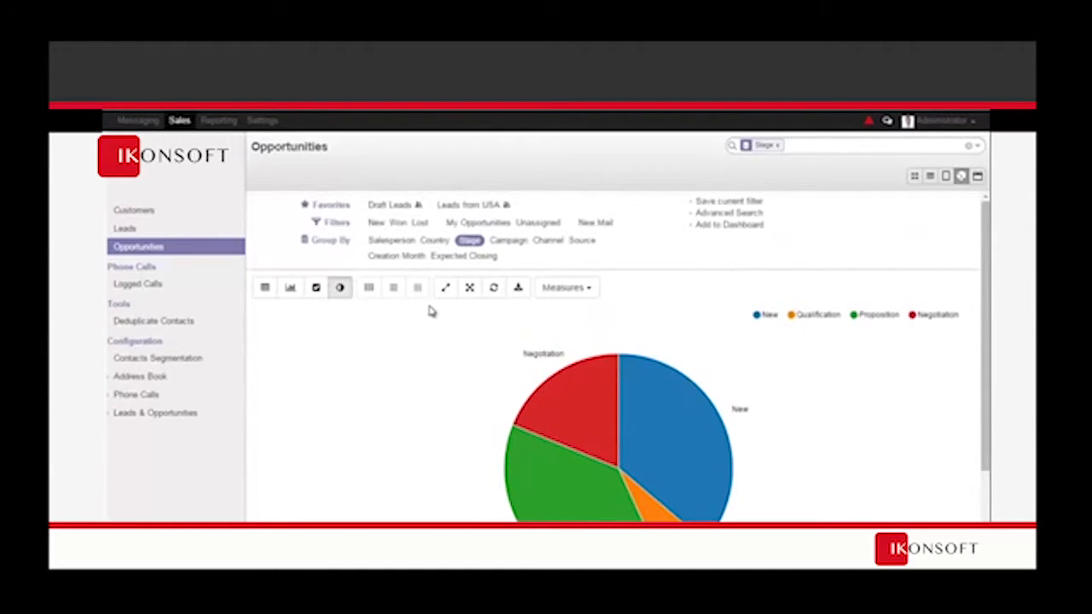
Show the expected revenue as a pivot table, try the row, column and combined heat maps, and export the table
click(266, 287)
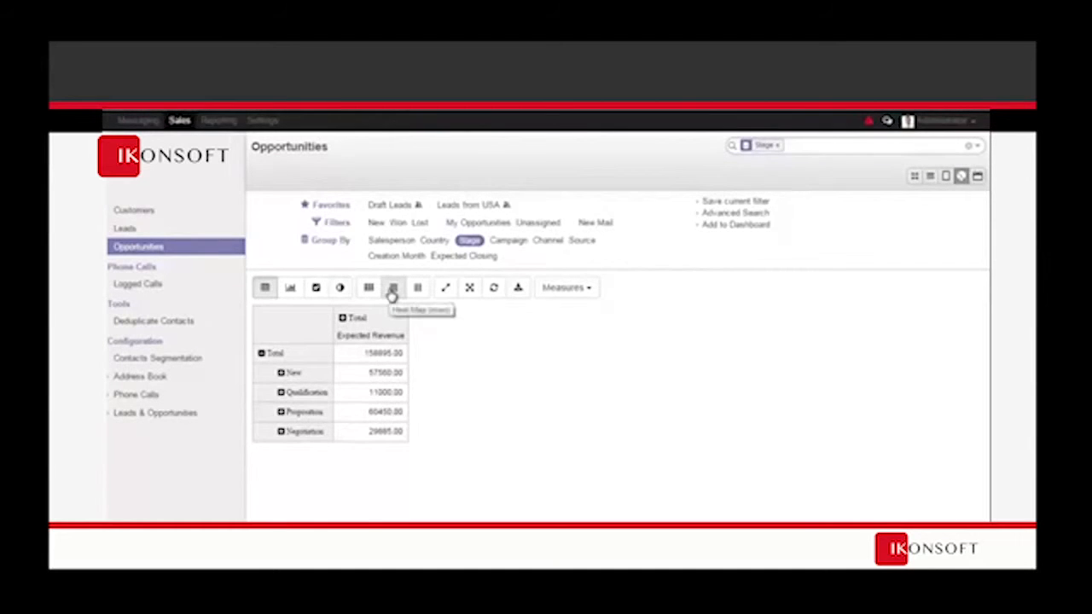
click(393, 290)
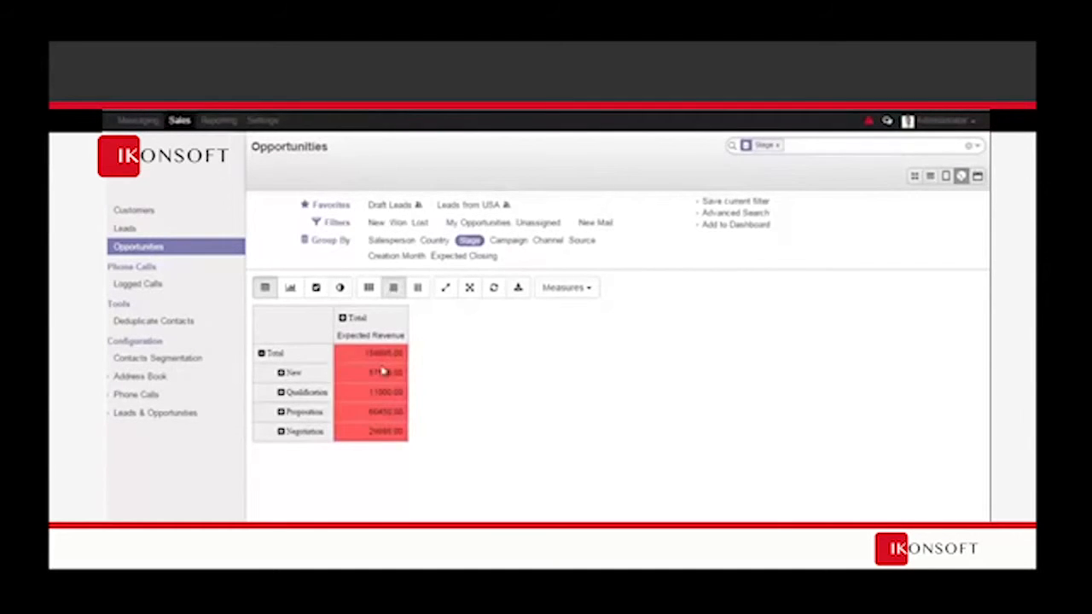
click(418, 288)
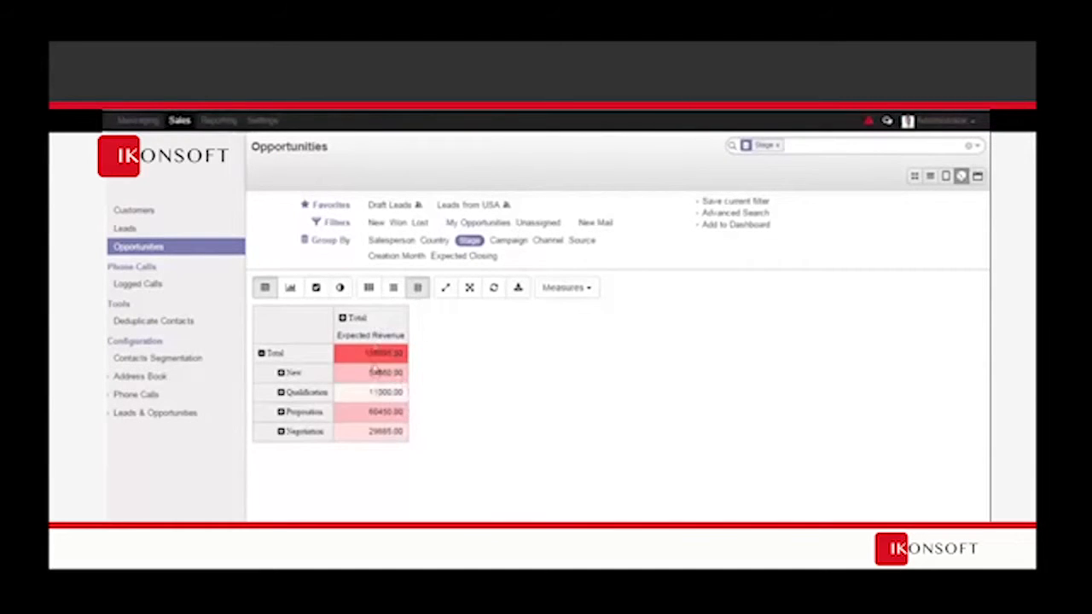
click(367, 290)
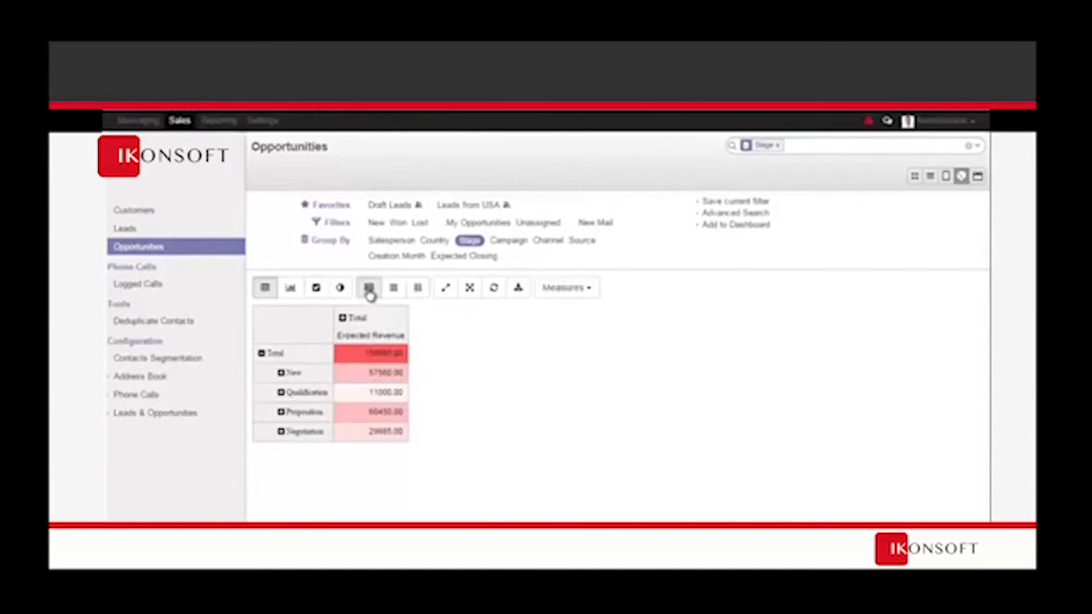
click(367, 290)
click(369, 290)
click(518, 290)
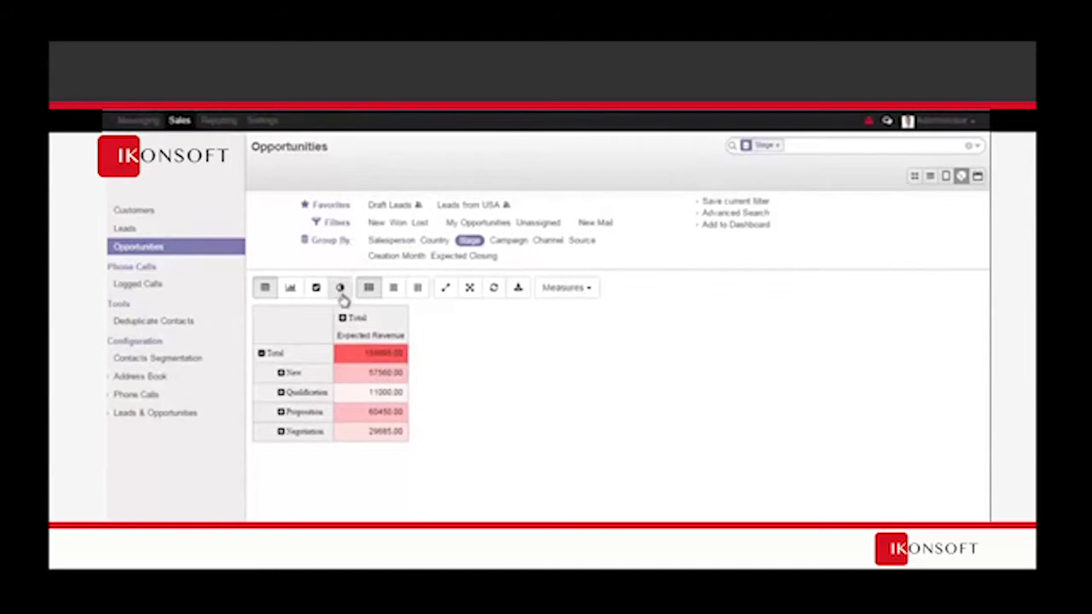
Return to the bar chart, filter it by New and My Opportunities, and clear both filters
click(290, 287)
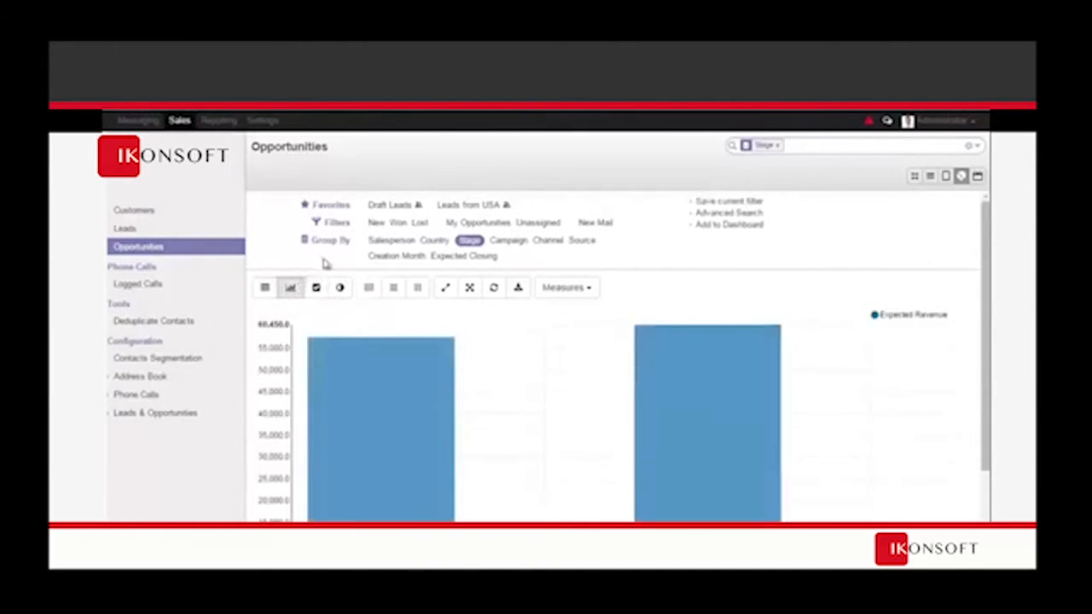
click(381, 222)
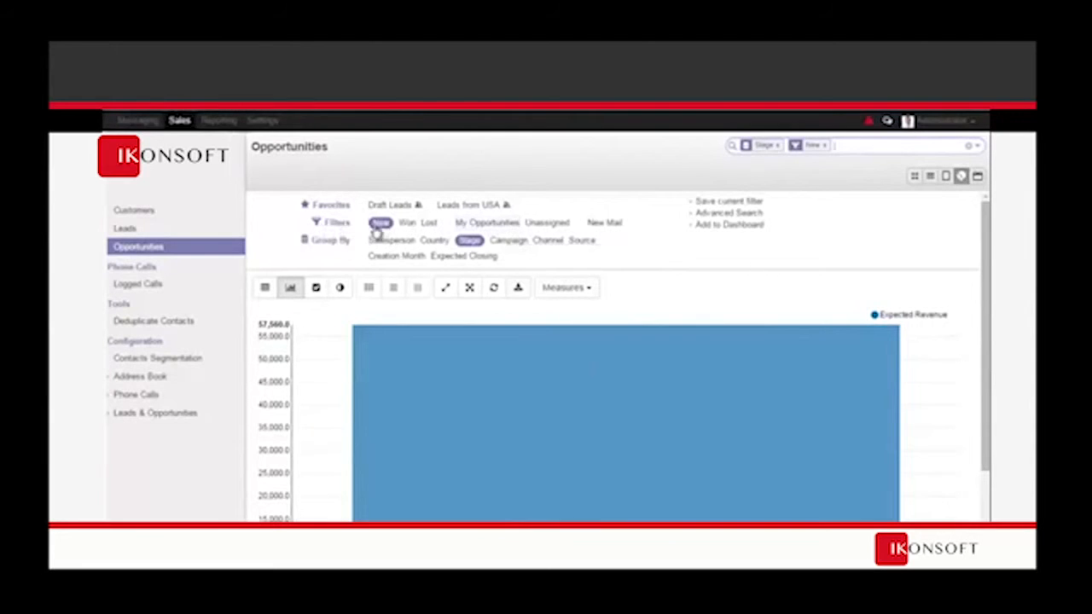
click(476, 223)
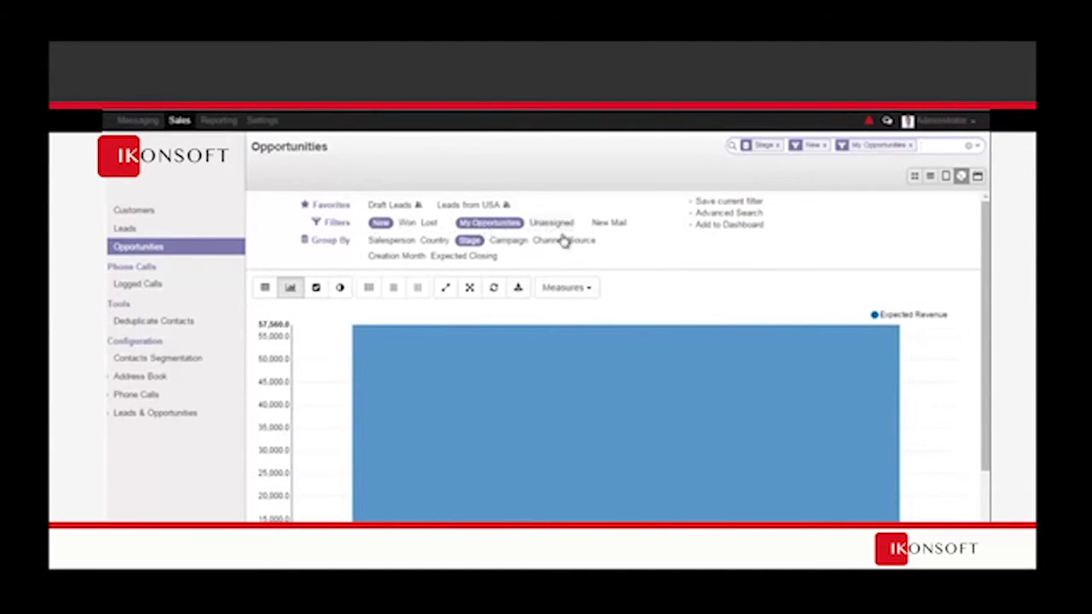
click(381, 222)
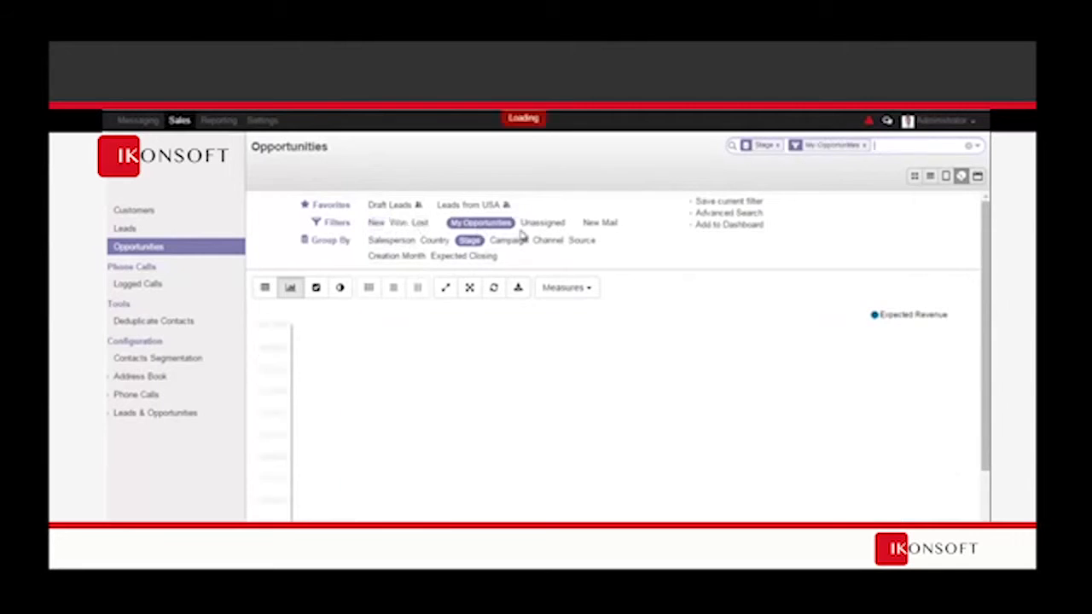
click(488, 223)
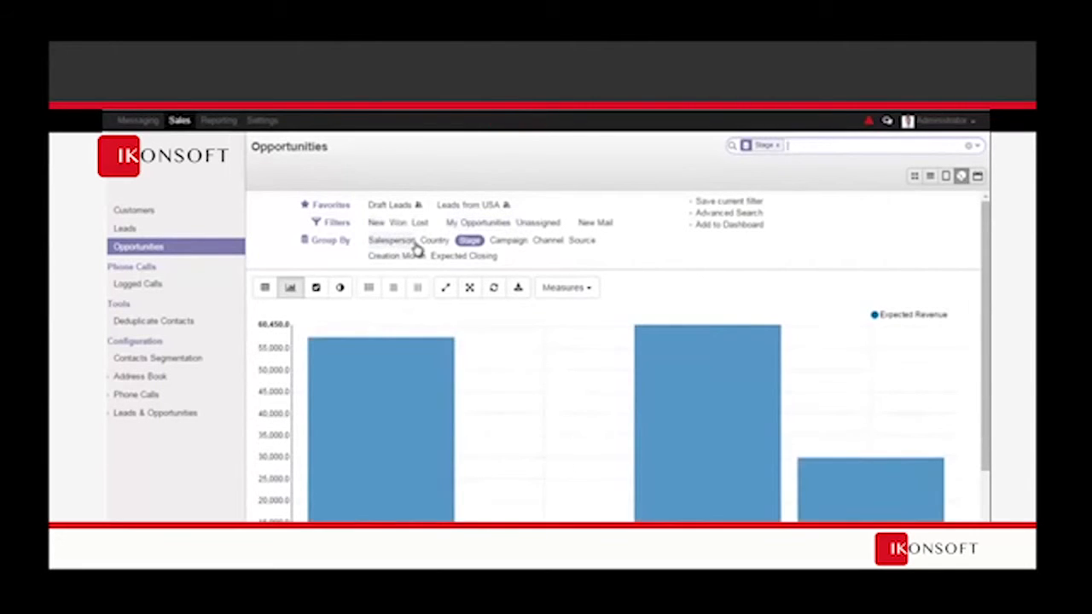
scroll(551, 311, down, 2)
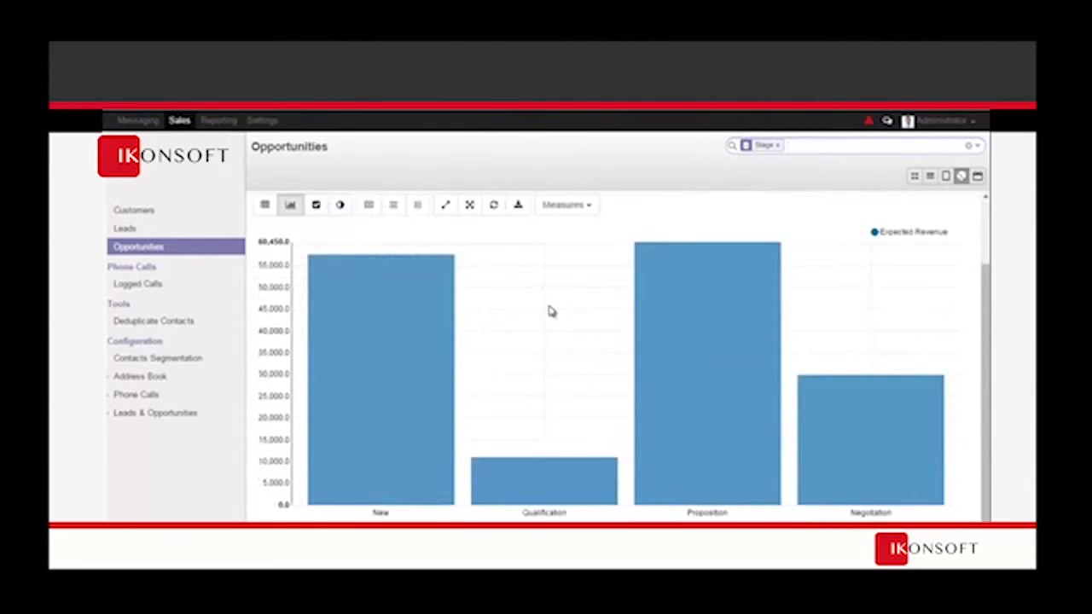
scroll(529, 330, up, 2)
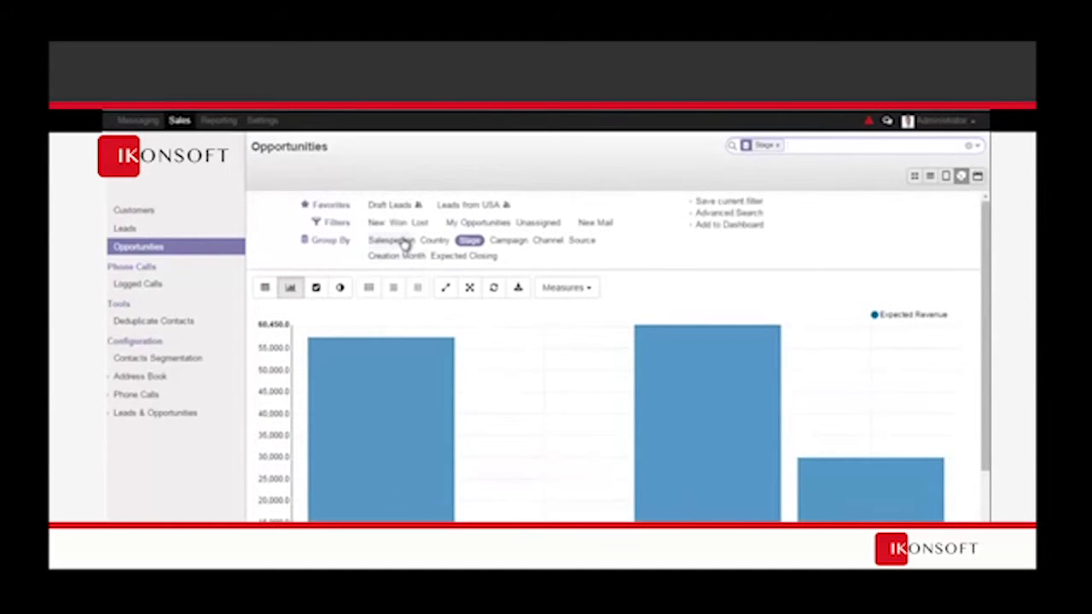
View the opportunities in the April 2015 calendar and open the educational institute entry on April 1
click(978, 176)
click(978, 176)
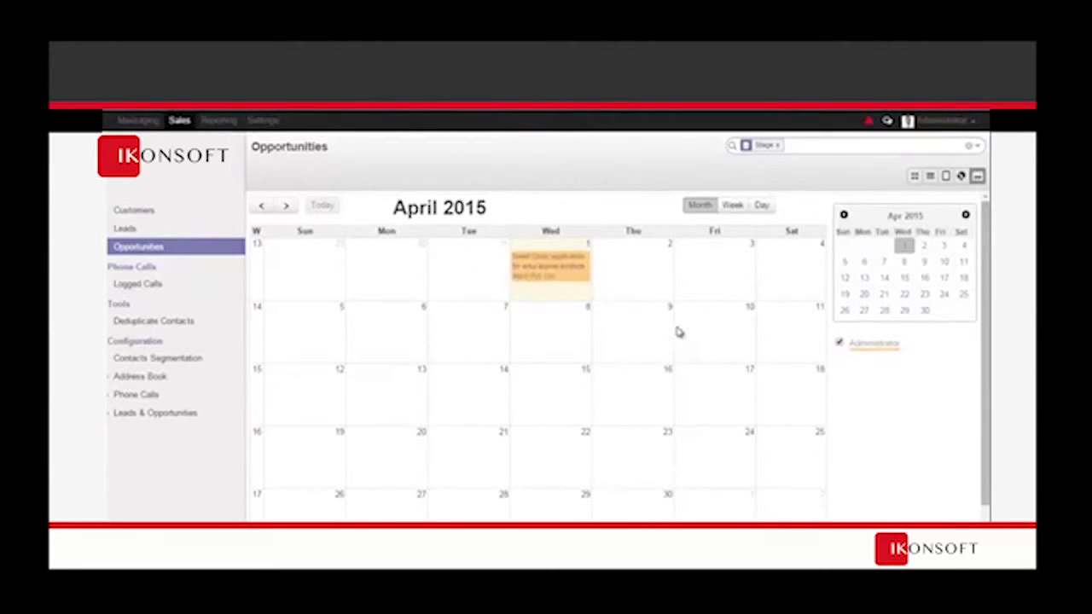
click(558, 273)
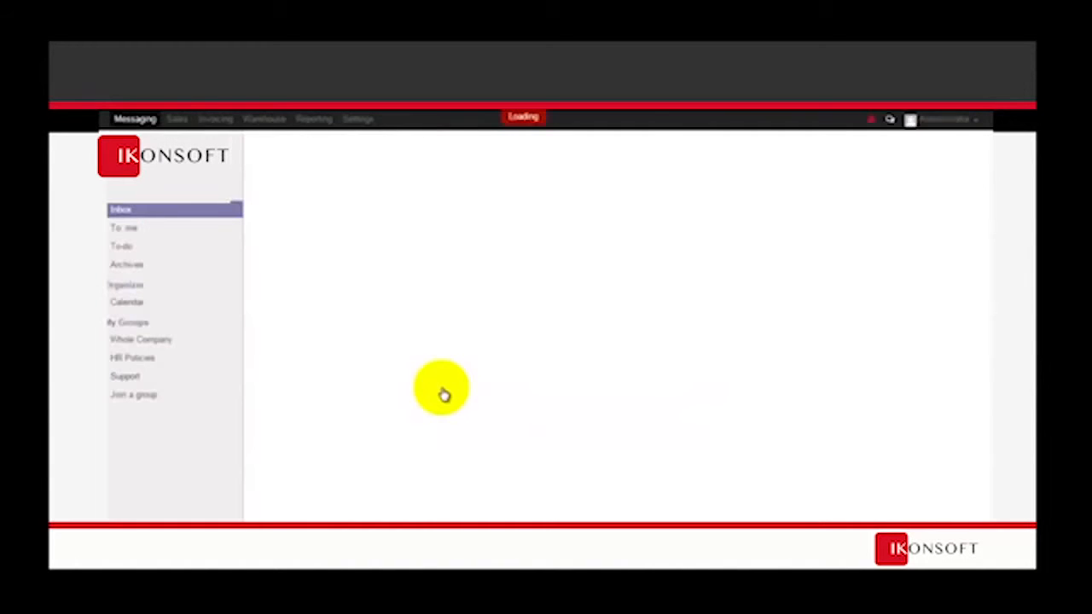
List all sales orders in Sales without the My filter and open the Abcd Corporation Ltd. order
click(170, 119)
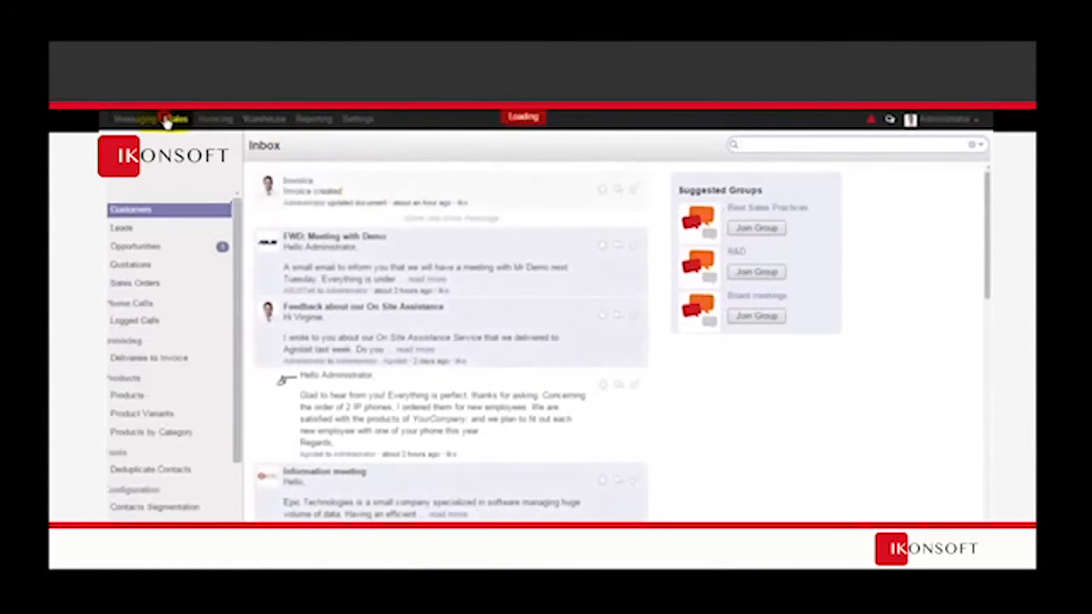
click(167, 290)
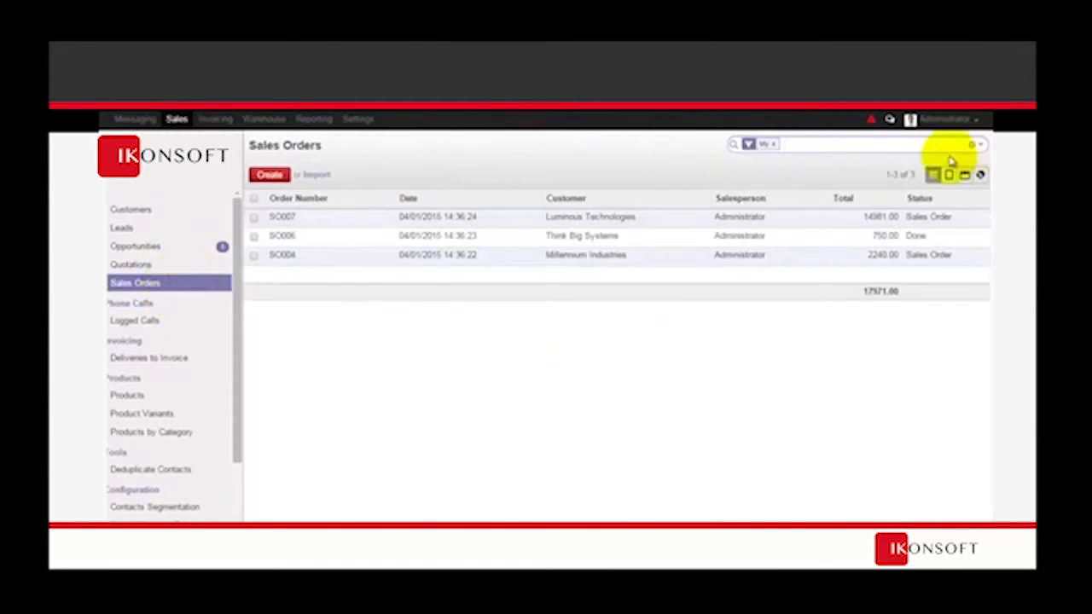
click(770, 146)
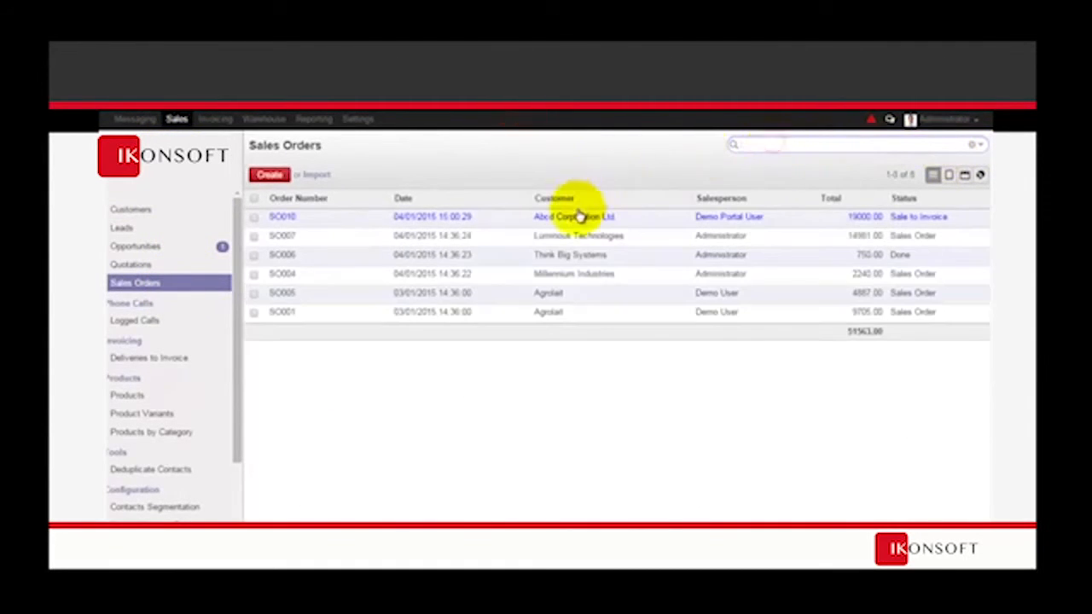
click(576, 217)
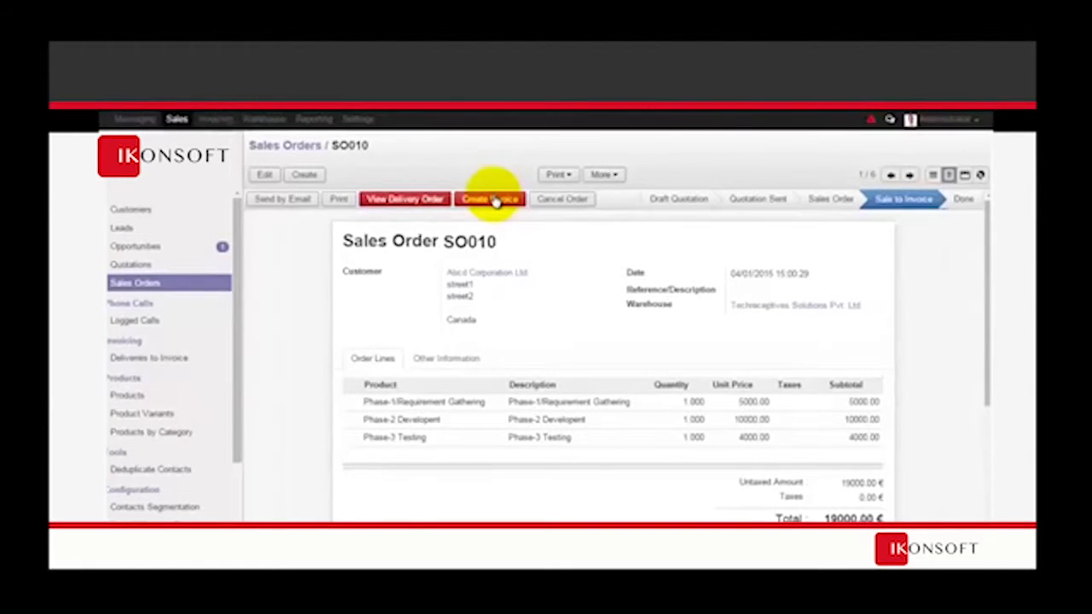
Create an invoice for the whole sales order and view it
click(495, 201)
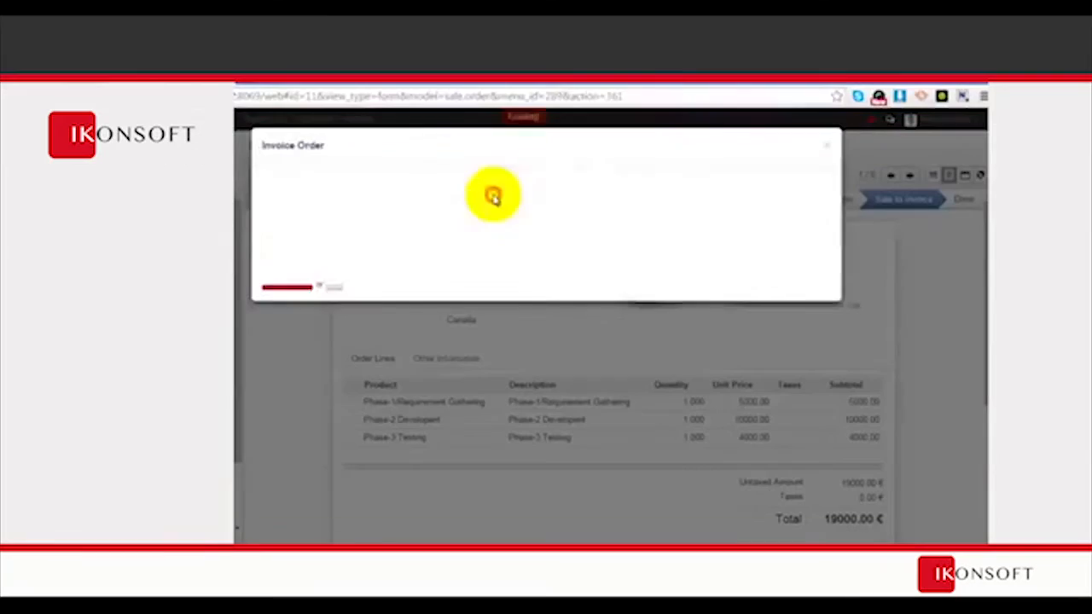
click(499, 207)
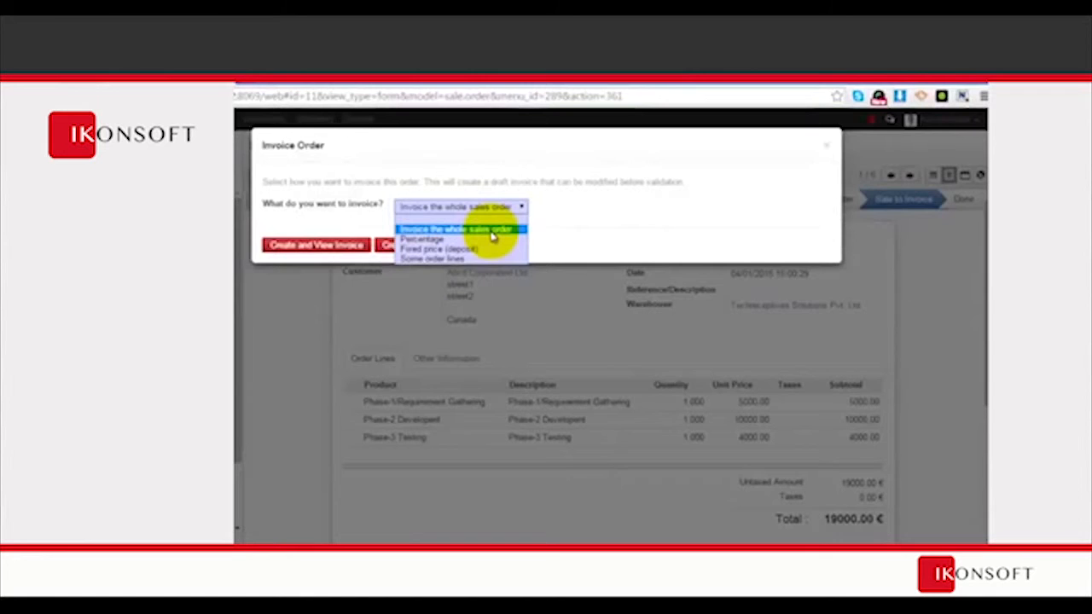
click(492, 231)
click(295, 245)
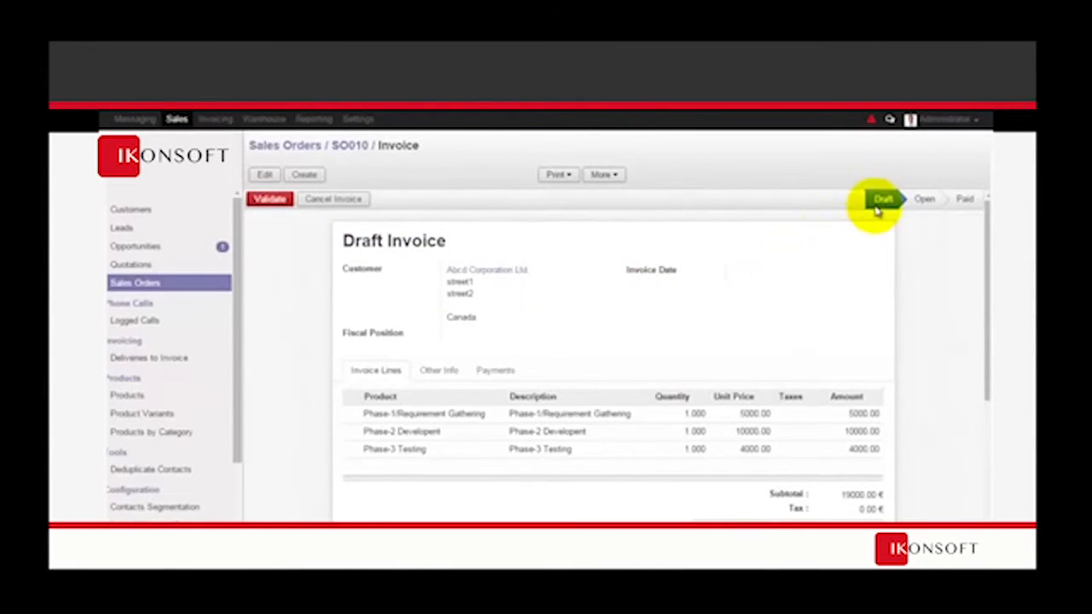
Edit the draft invoice and add an invoice line for the product [A1232] iPad Mini
click(271, 176)
scroll(464, 352, down, 3)
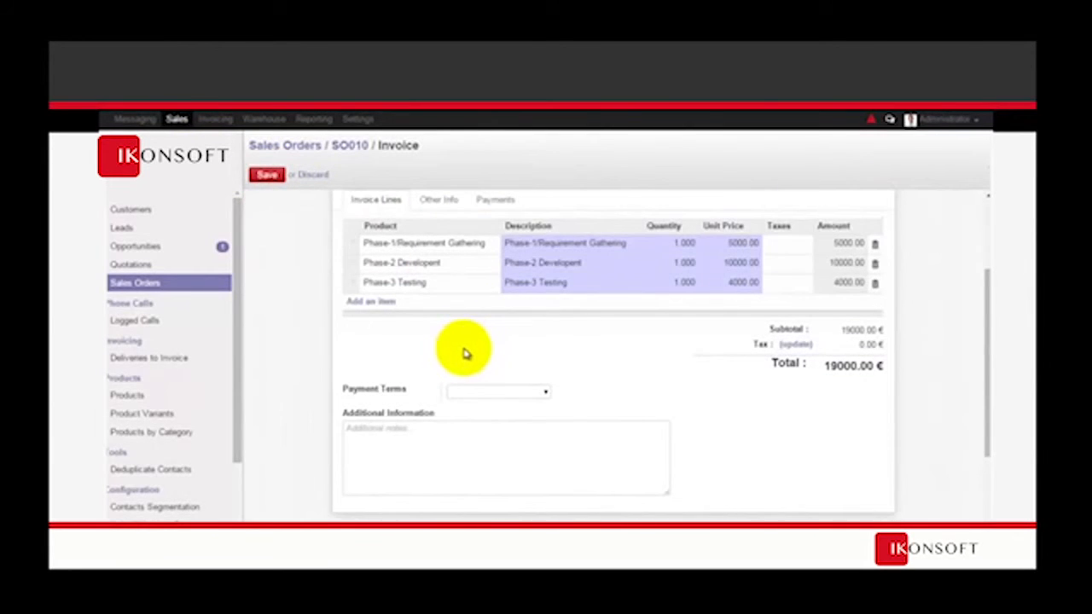
scroll(465, 353, up, 2)
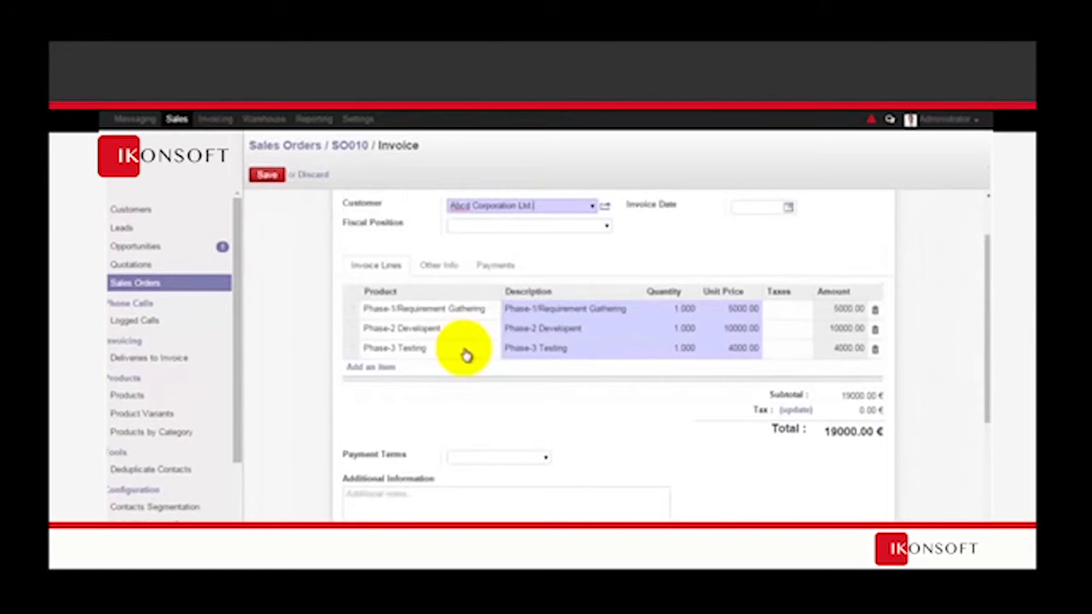
click(369, 368)
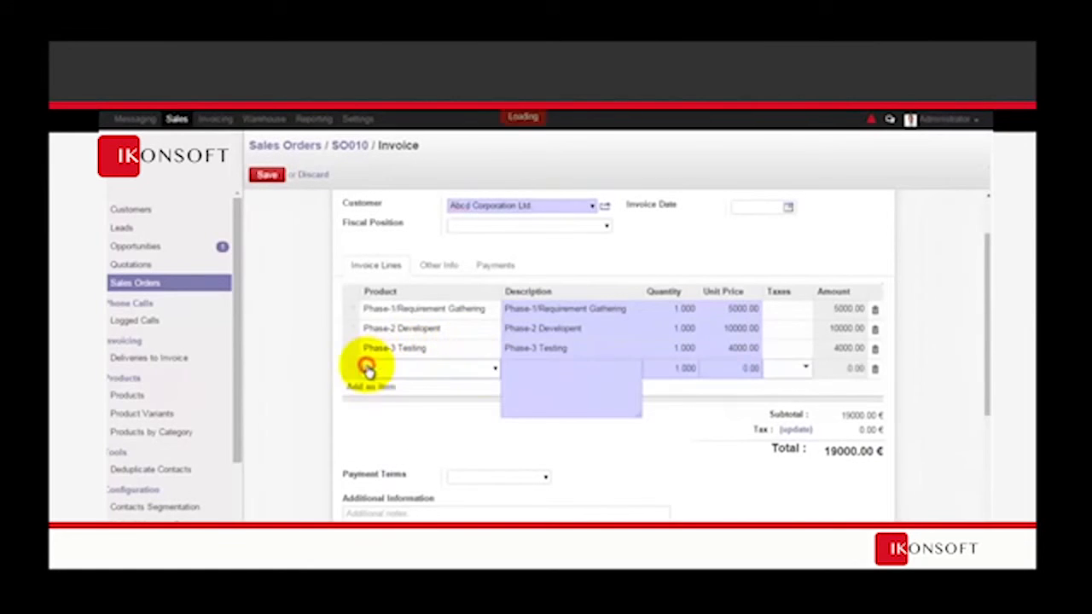
click(494, 372)
click(452, 261)
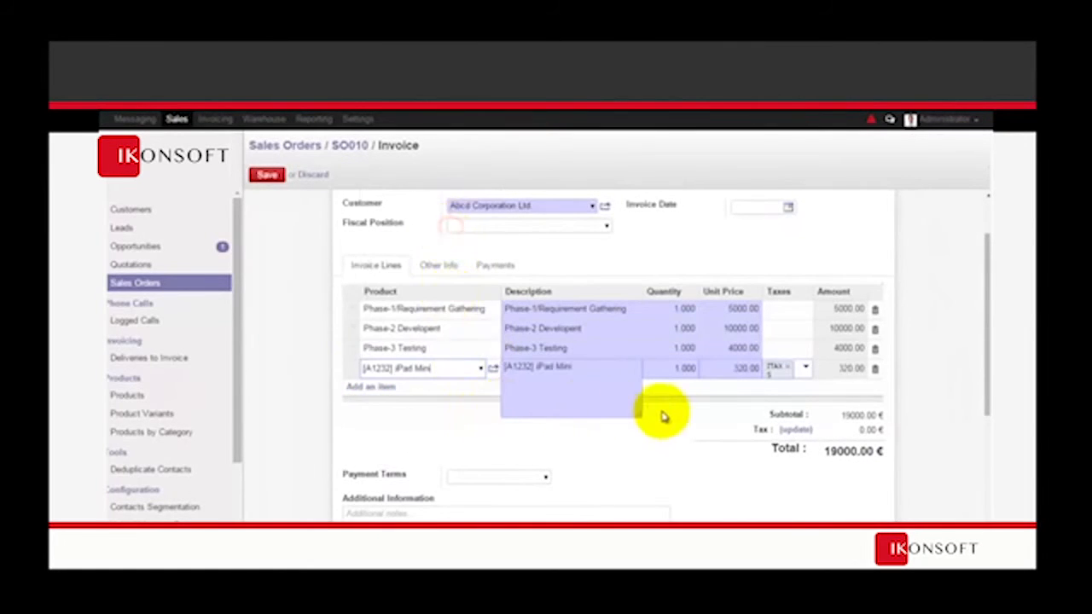
click(702, 418)
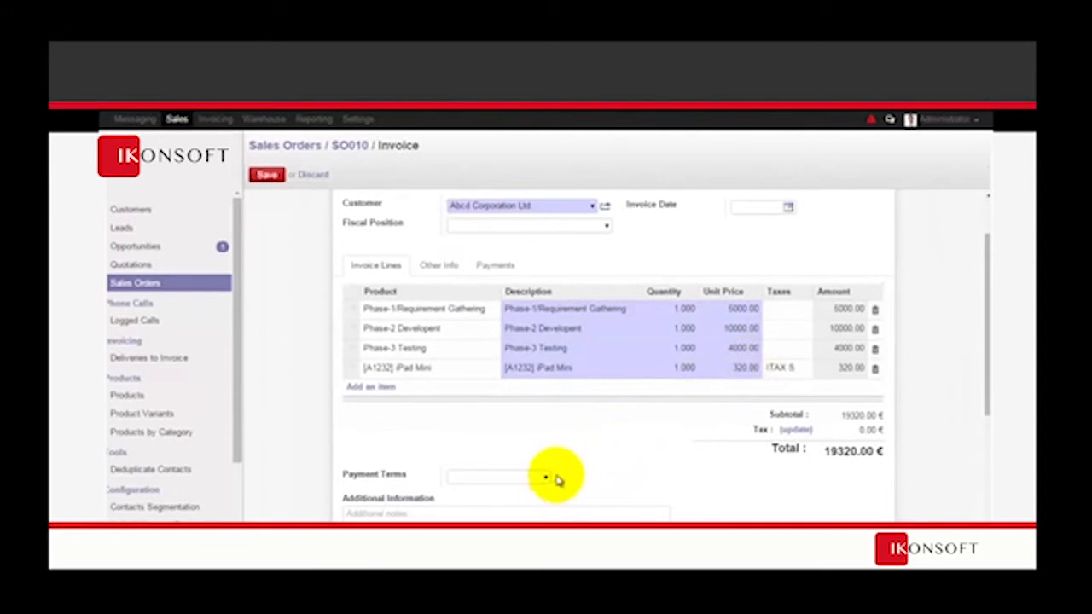
Set the payment terms to 30 Net Days and enter the additional note "Educational app in Odoo-Phase1.2.3."
scroll(557, 478, down, 1)
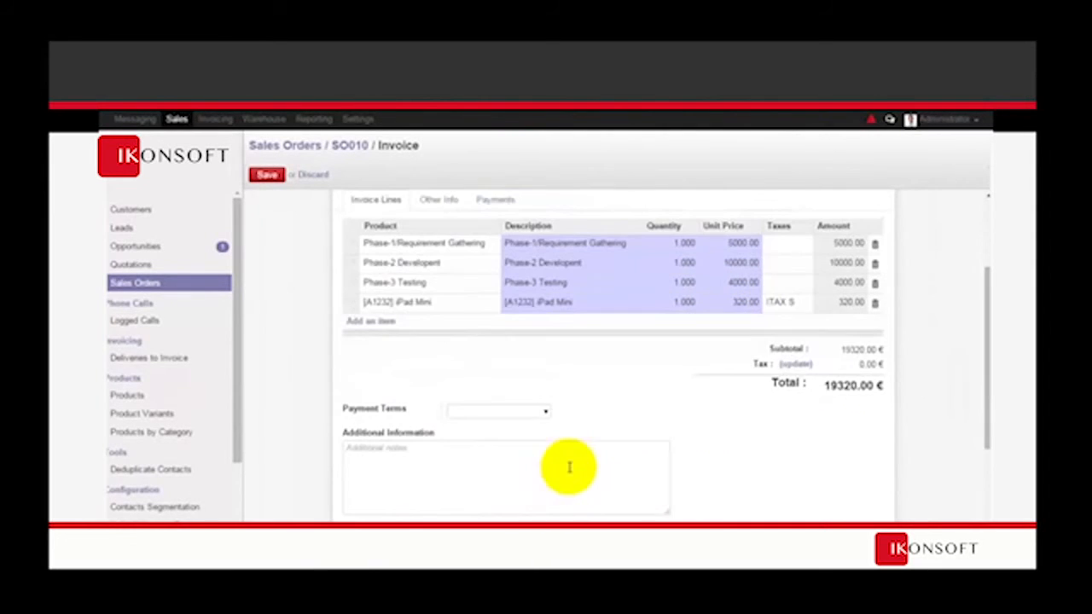
click(547, 414)
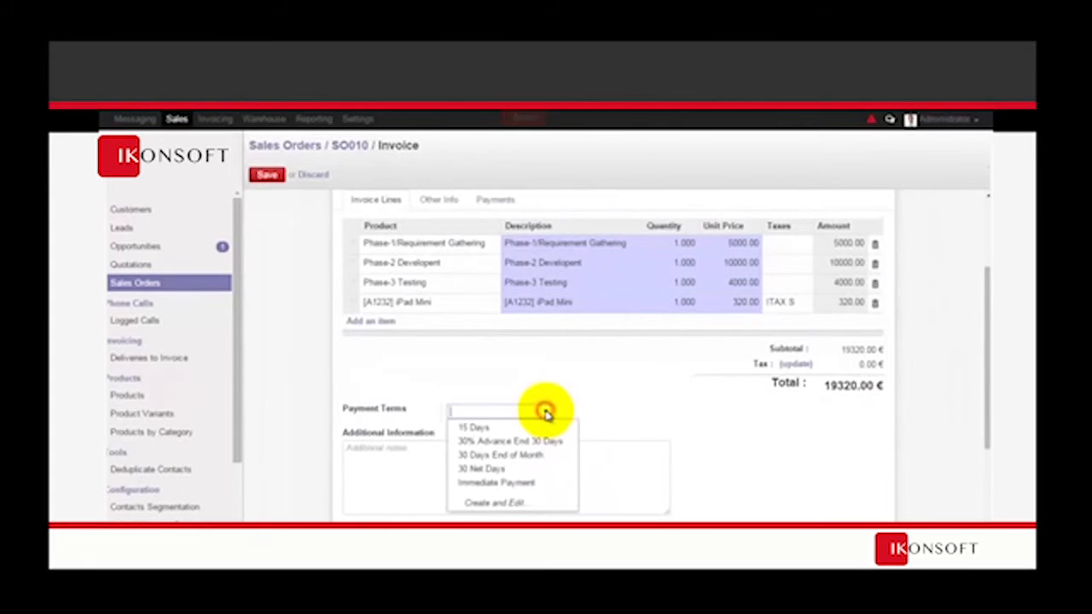
click(516, 471)
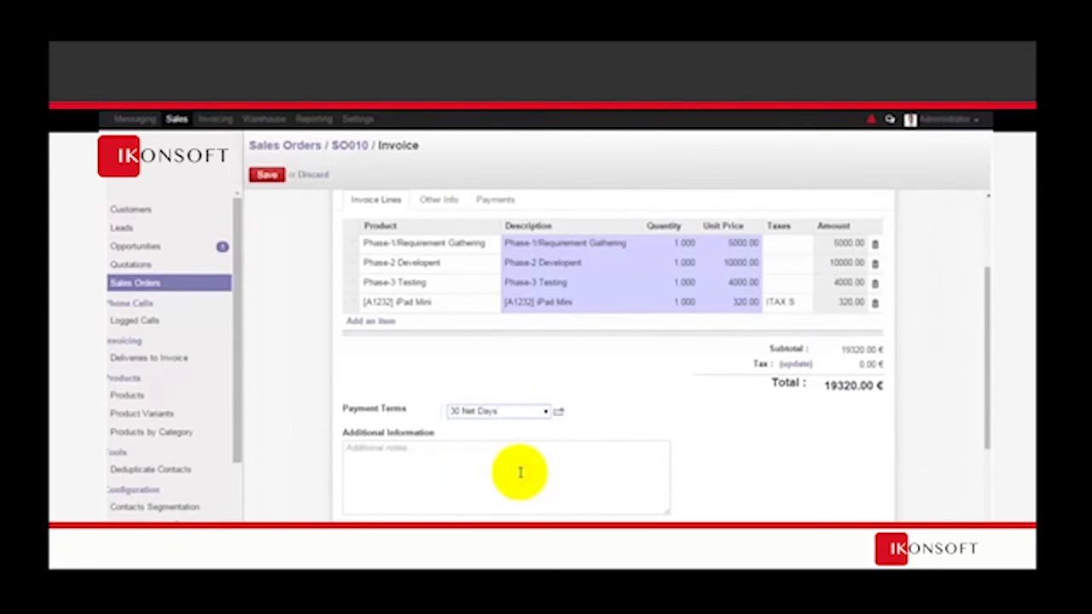
click(520, 472)
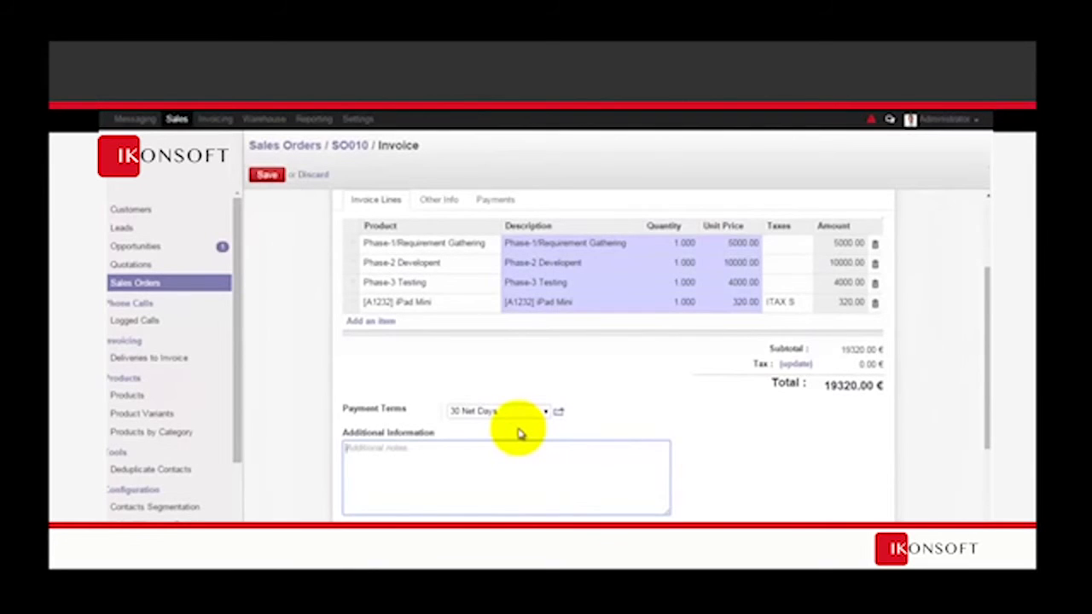
text(Educational app in Odoo )
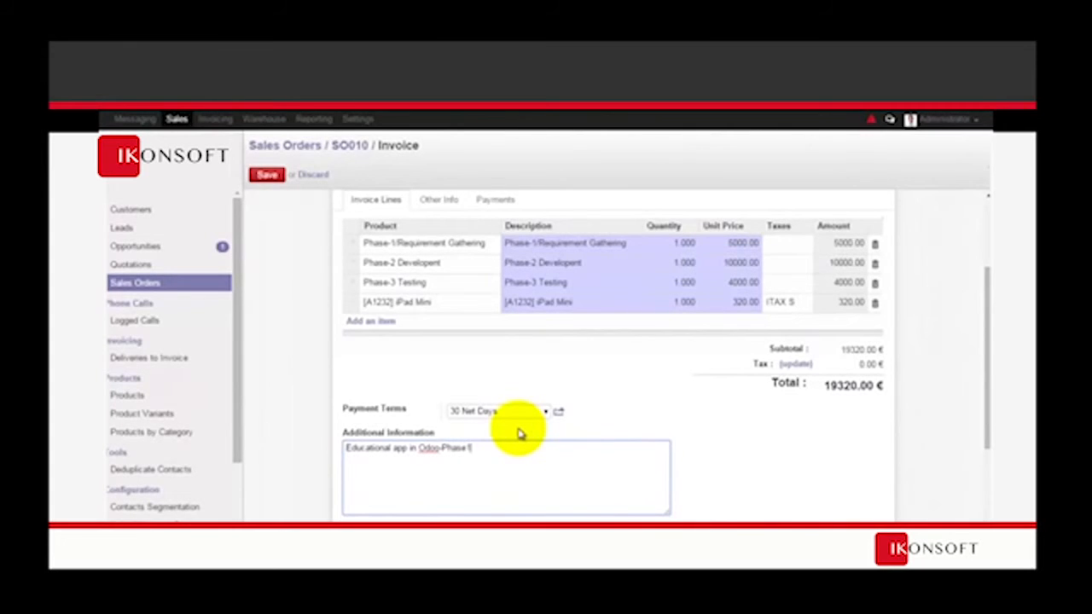
text(.2.3.)
Enter Inv-Abcd-101 as the invoice's Reference/Description in its other information and save the draft
scroll(504, 367, up, 3)
click(442, 329)
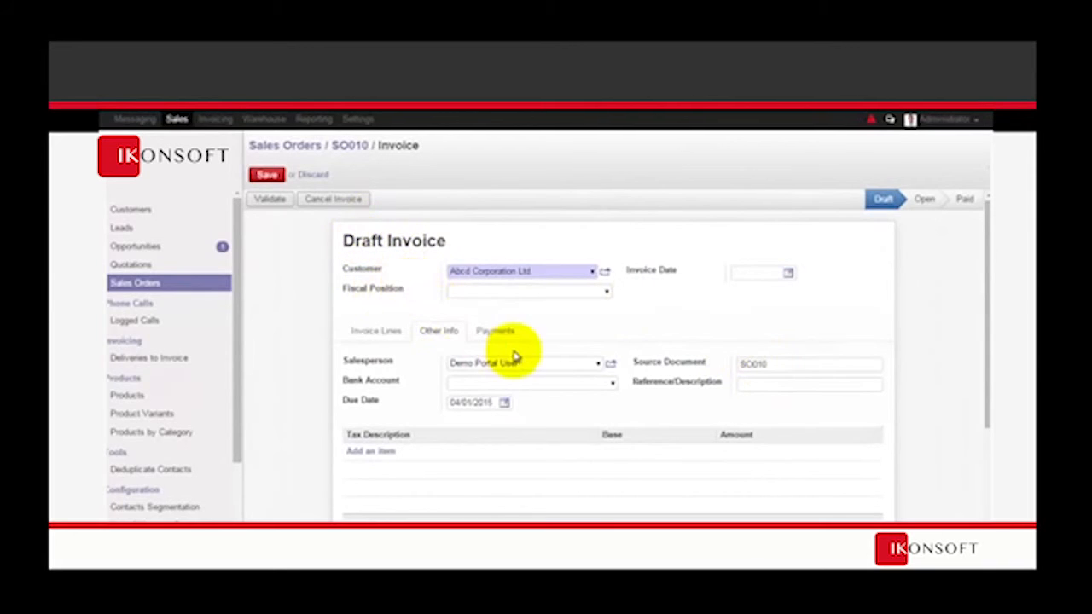
click(613, 386)
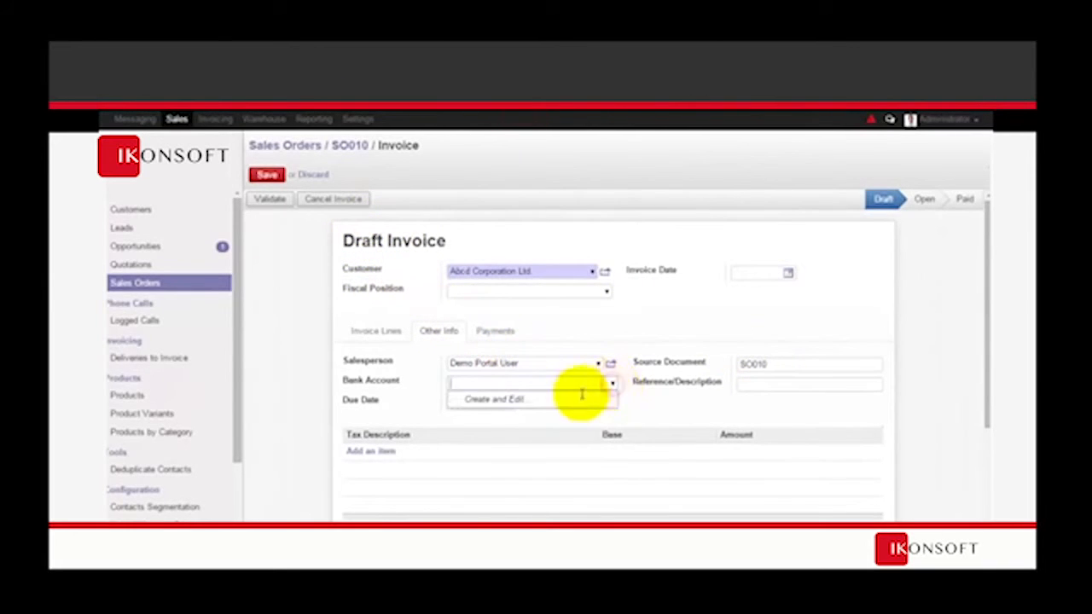
click(627, 389)
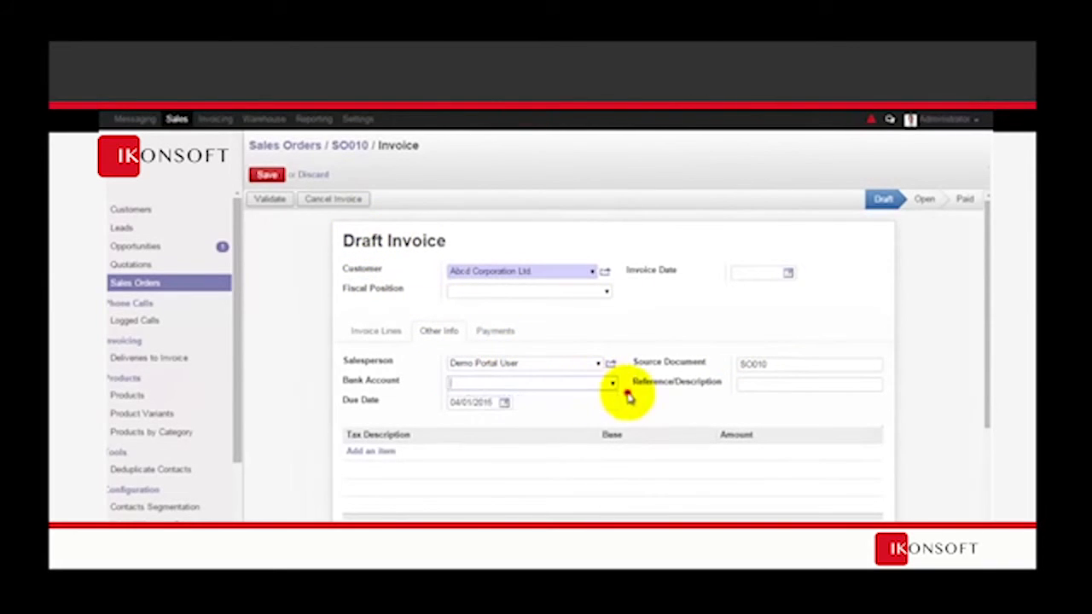
click(747, 383)
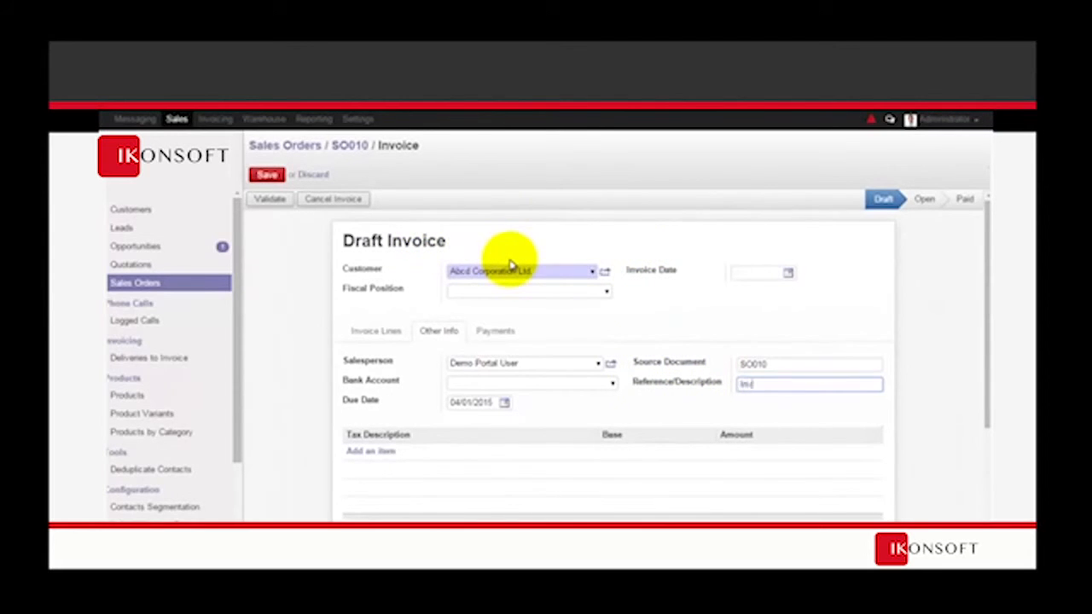
click(266, 175)
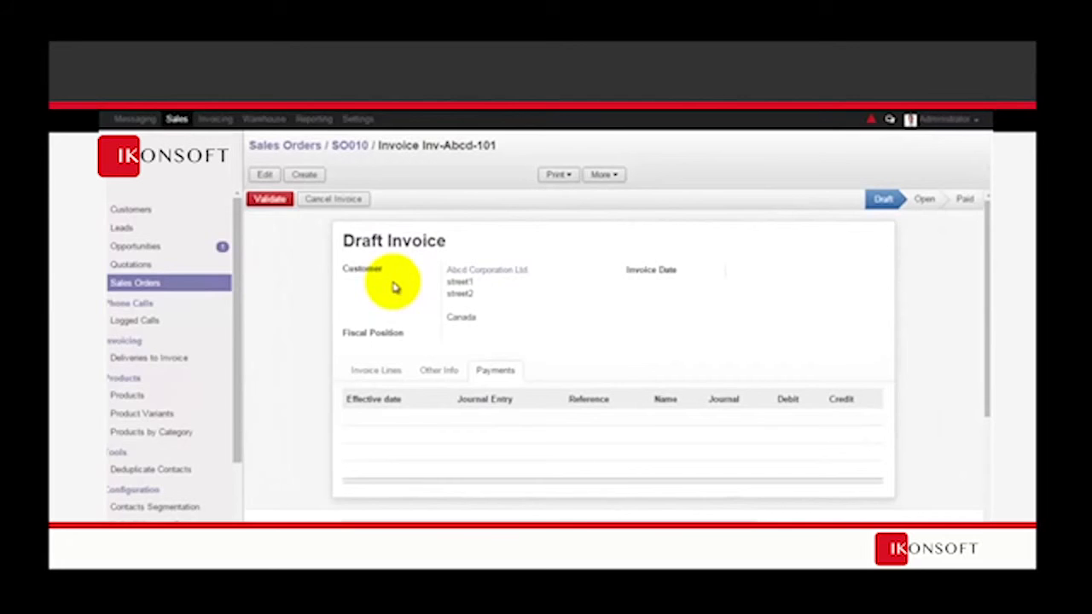
Validate the draft invoice, open its invoice lines in edit mode and save it
click(280, 201)
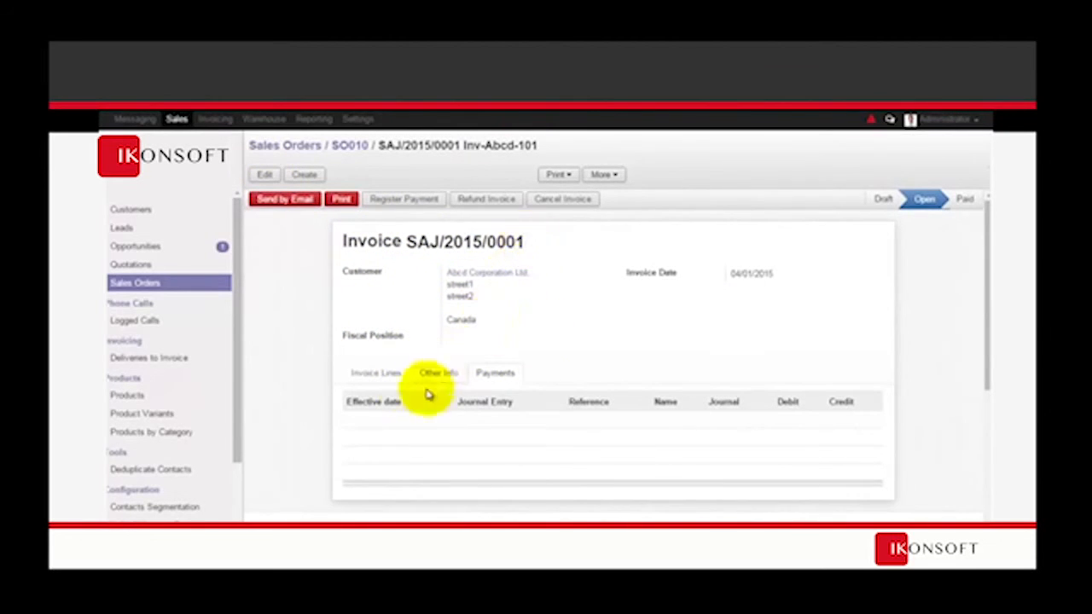
click(369, 369)
click(264, 175)
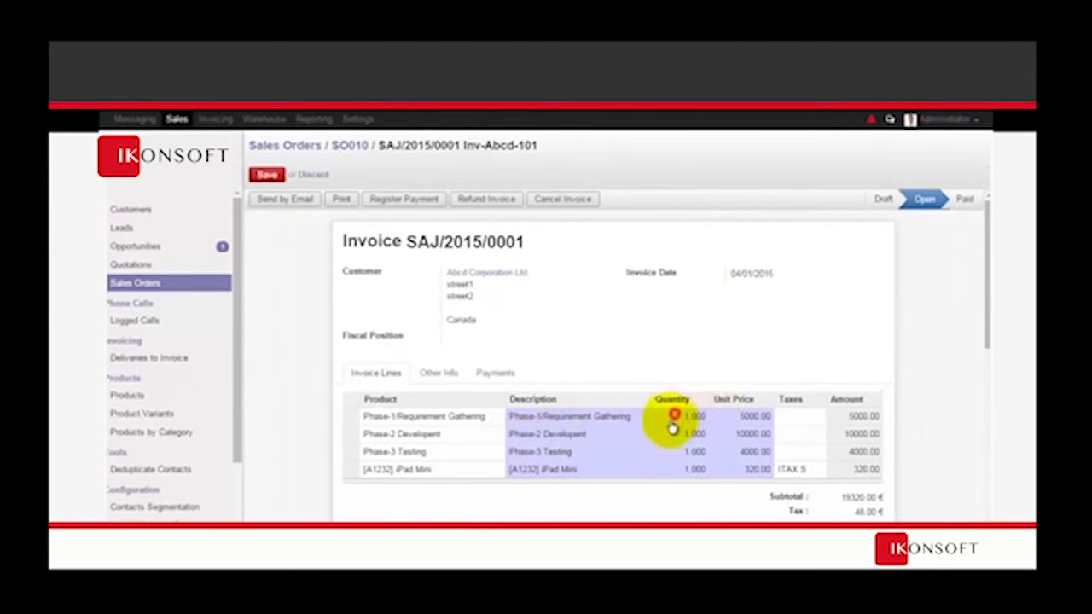
click(267, 173)
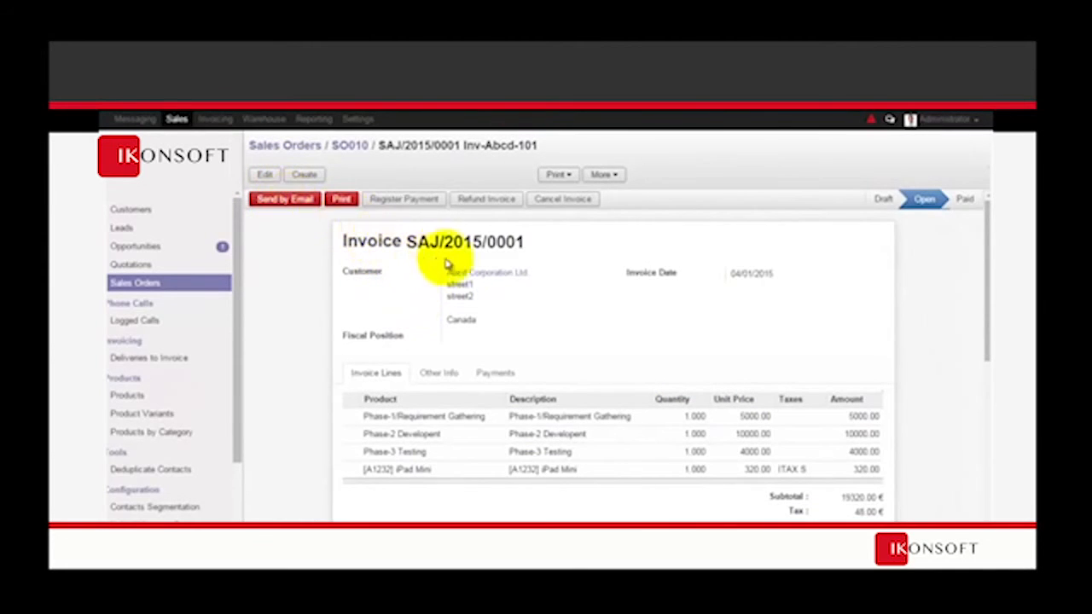
Send the open invoice to the customer by email, check its status description and print the invoice
click(286, 201)
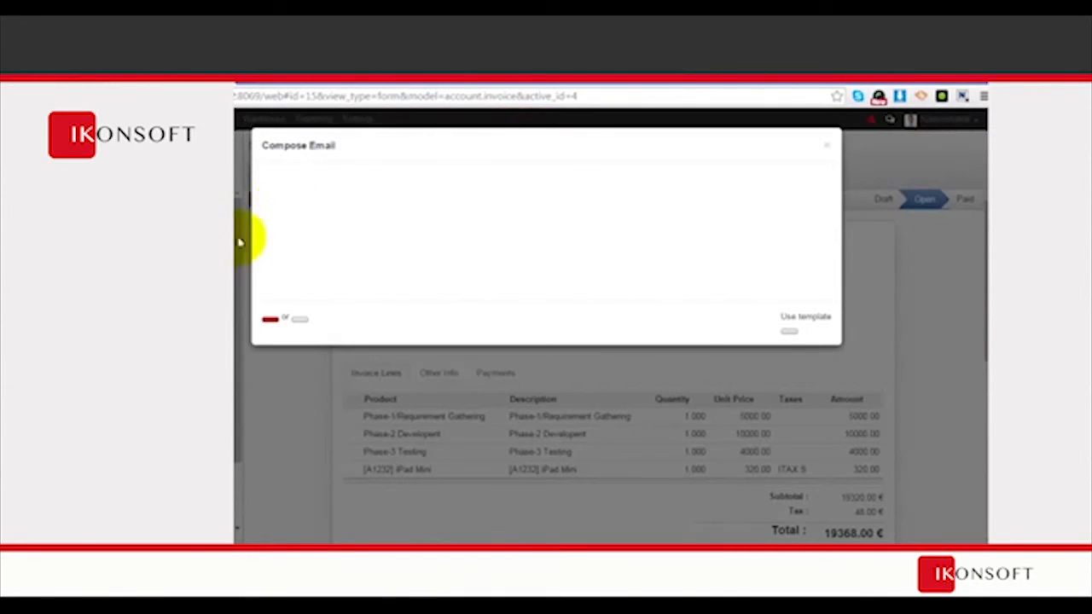
click(270, 506)
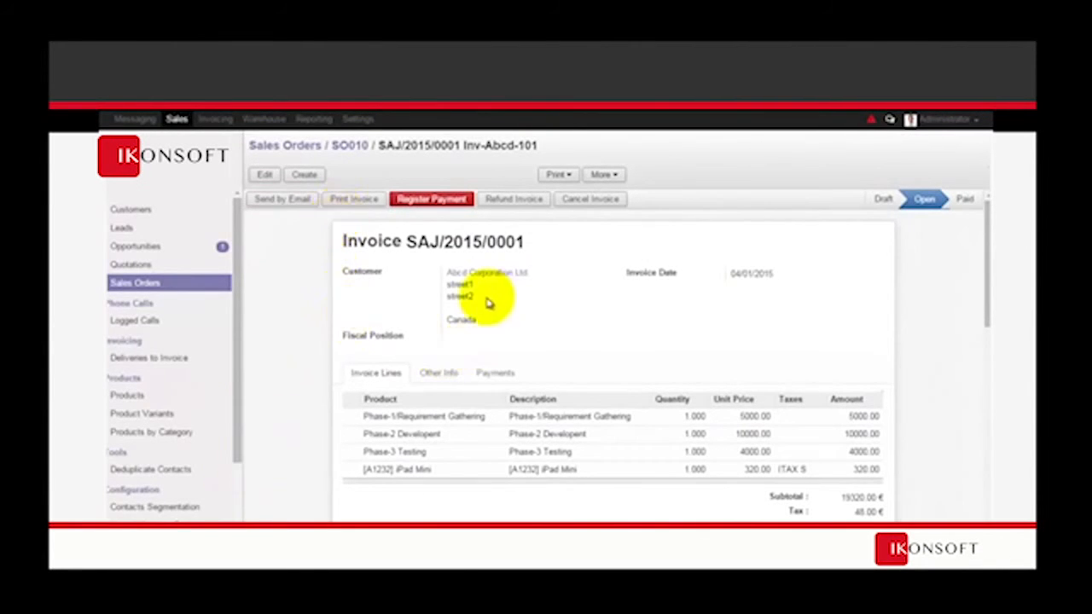
mouse_move(932, 195)
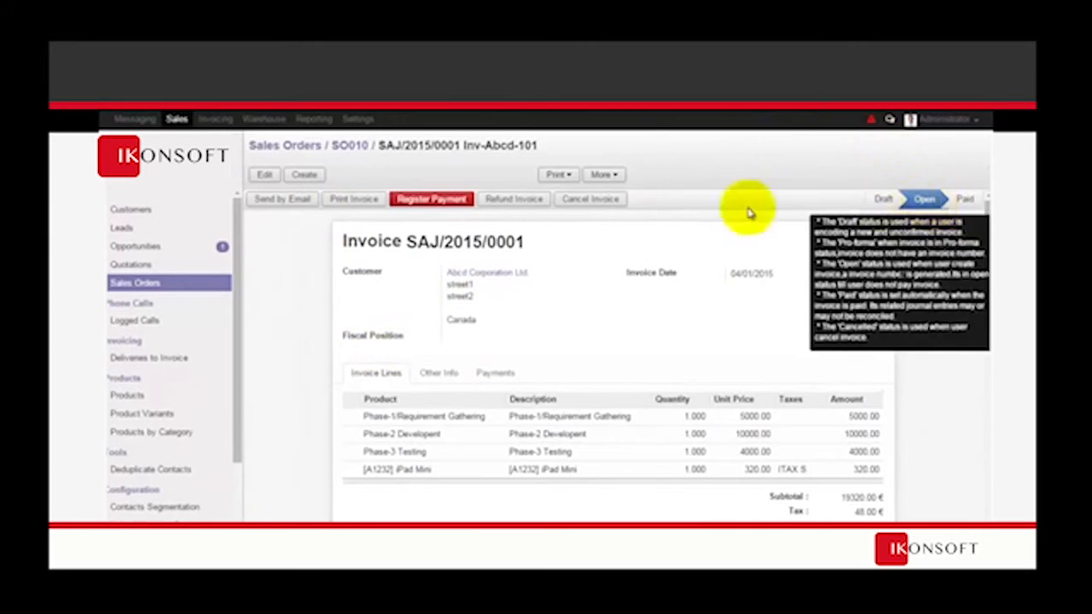
click(354, 199)
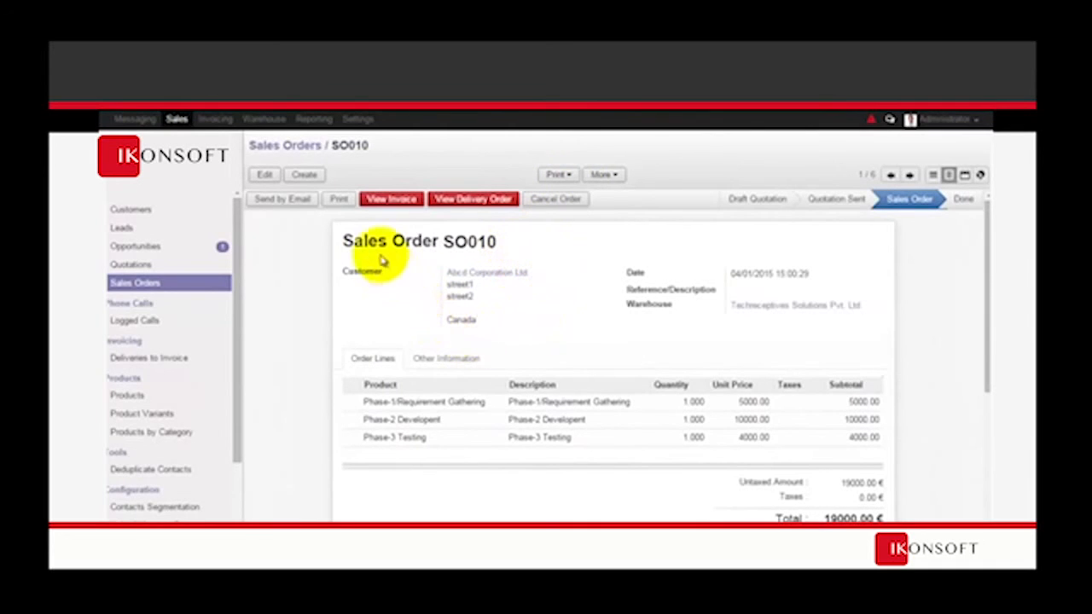
View the linked invoice from the Abcd Corporation Ltd. sales order and return to the order
click(401, 200)
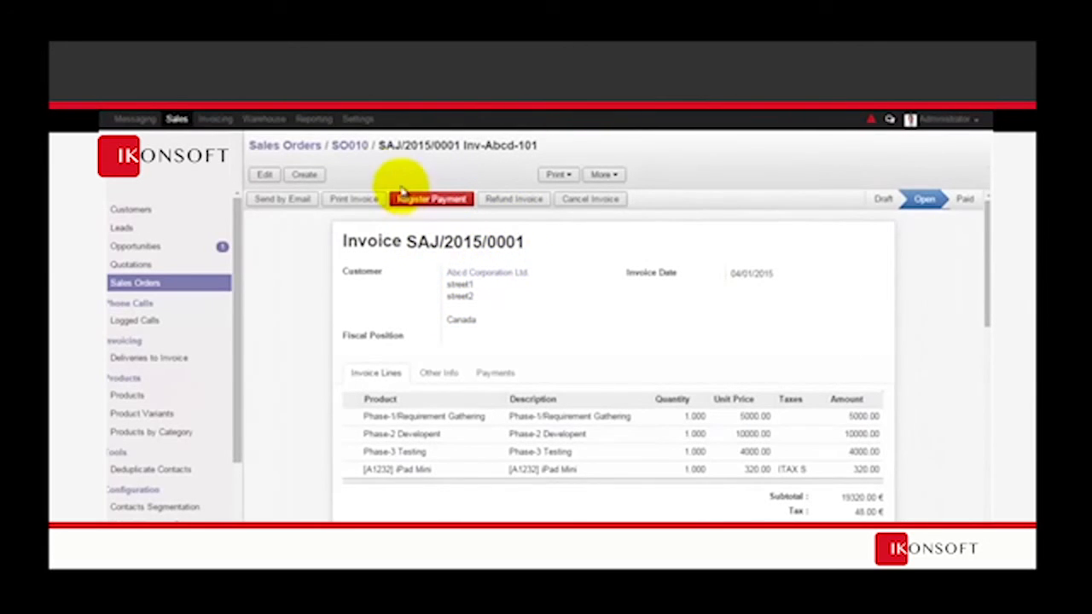
click(352, 147)
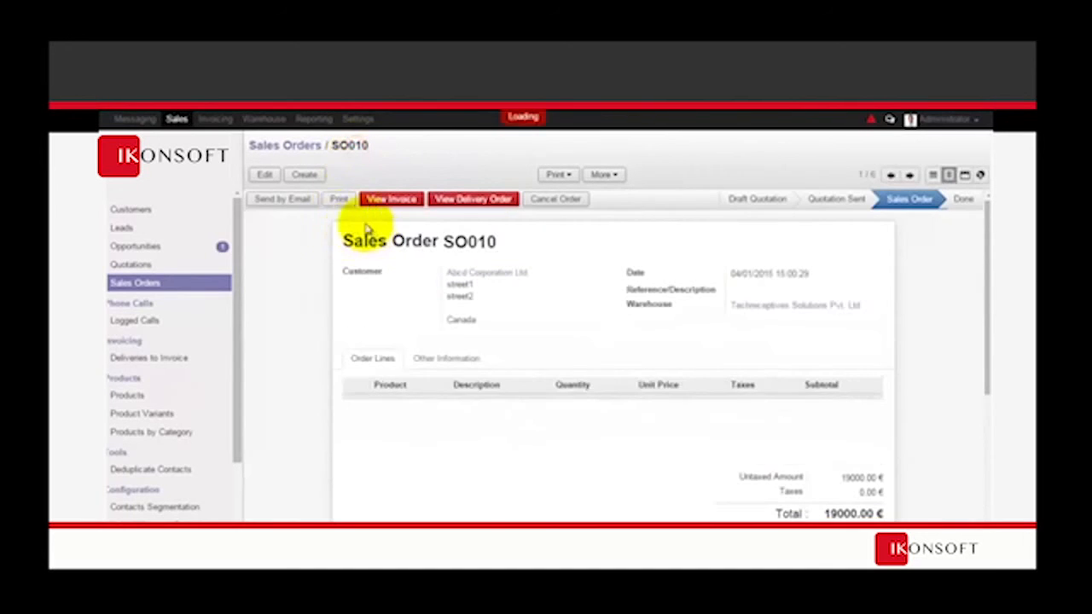
Create a new customer invoice in Invoicing and choose Abcd Corporation Ltd. as its customer
click(224, 121)
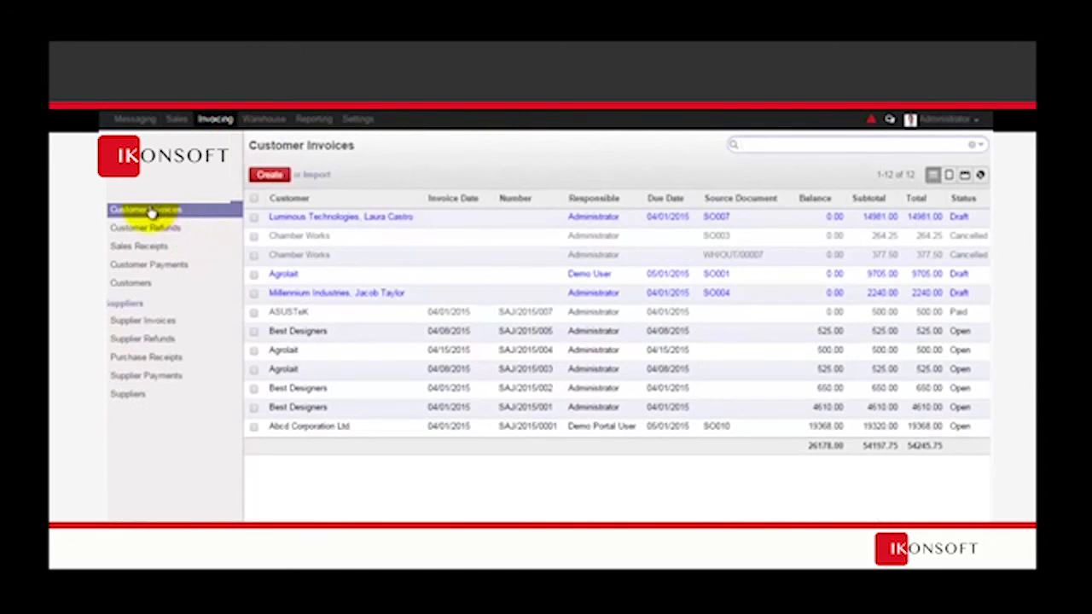
click(267, 175)
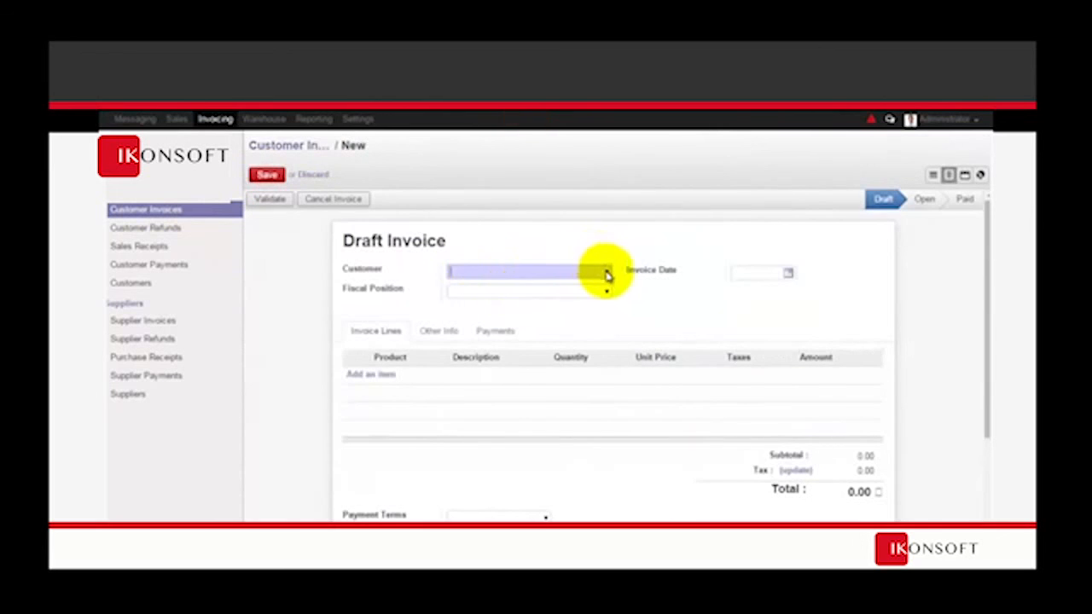
click(605, 272)
click(537, 288)
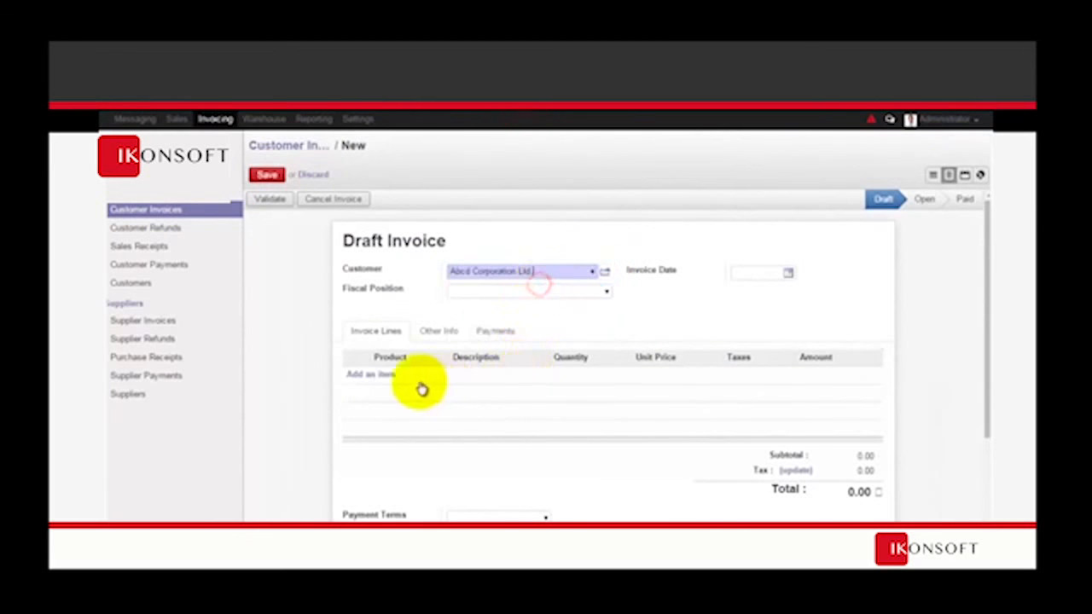
Add an invoice line for the product Phase-1/Requirement Gathering with quantity 2 and unit price 5500
click(373, 377)
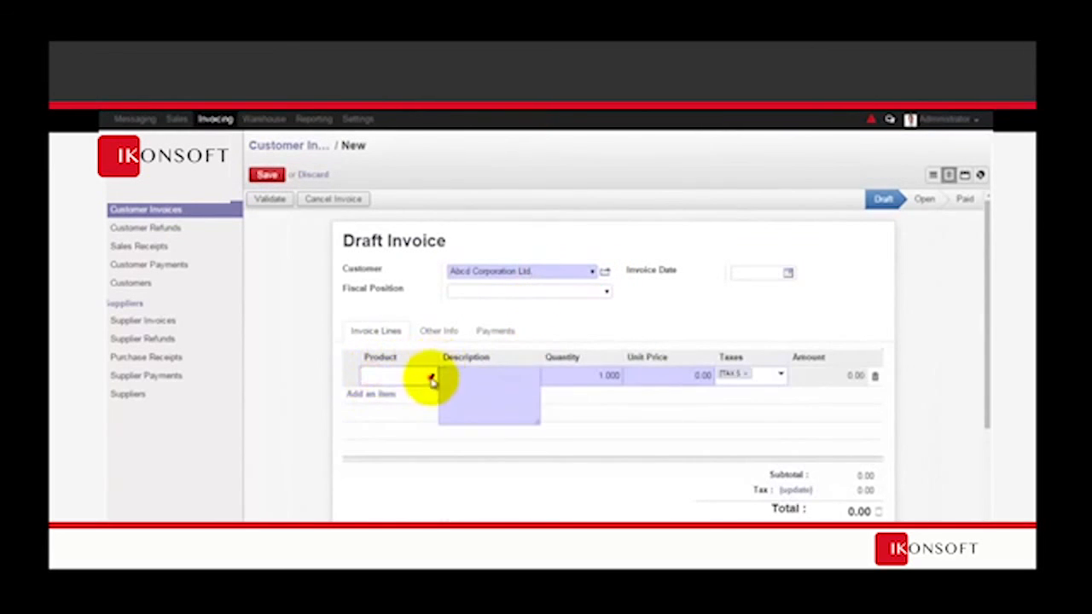
click(433, 378)
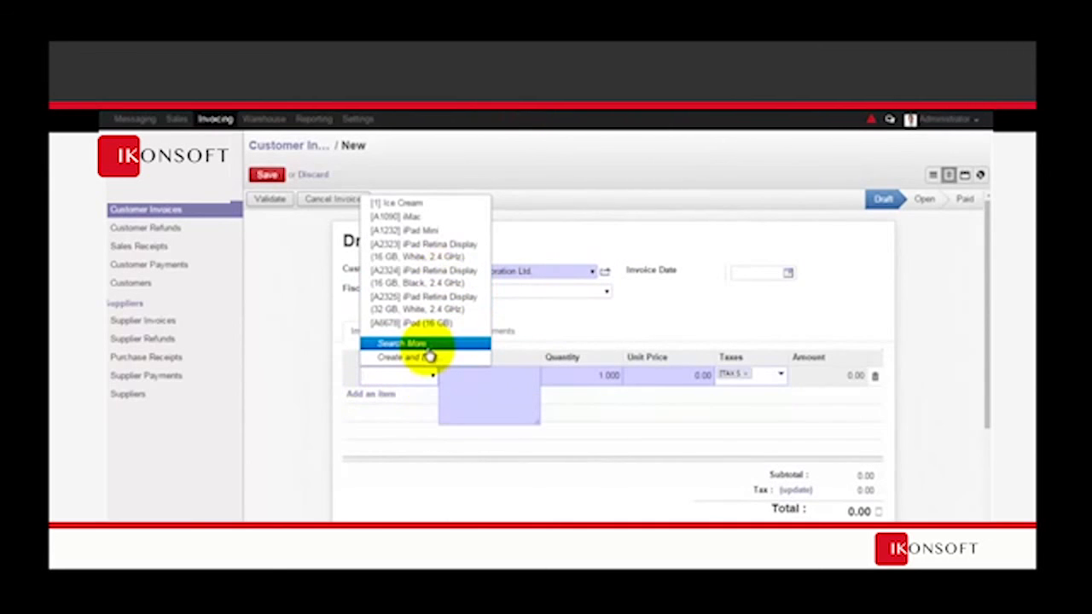
text(pha)
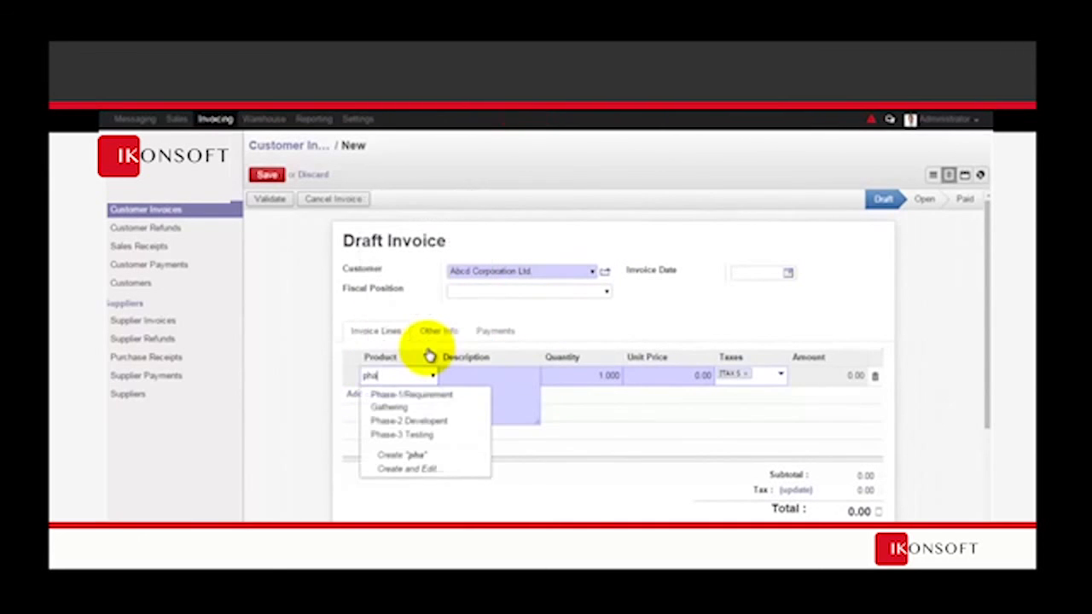
key(Return)
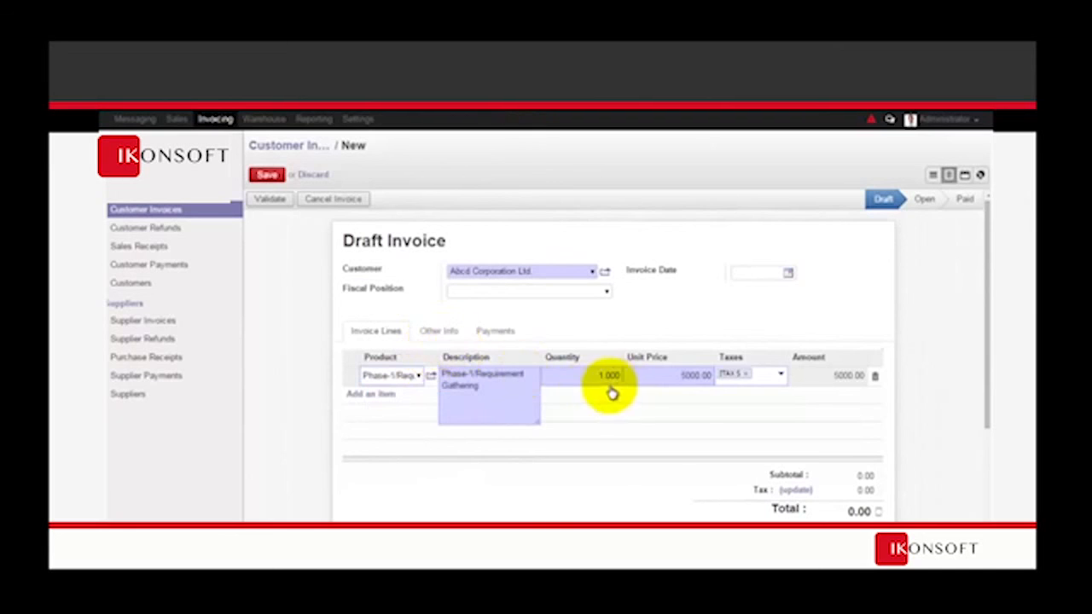
click(588, 378)
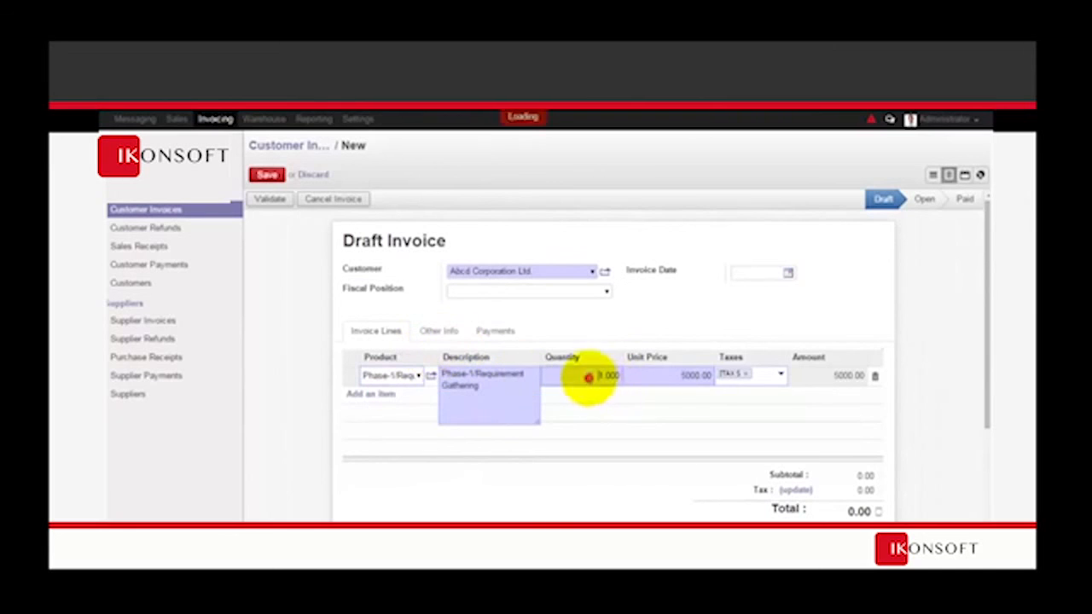
click(666, 378)
click(719, 376)
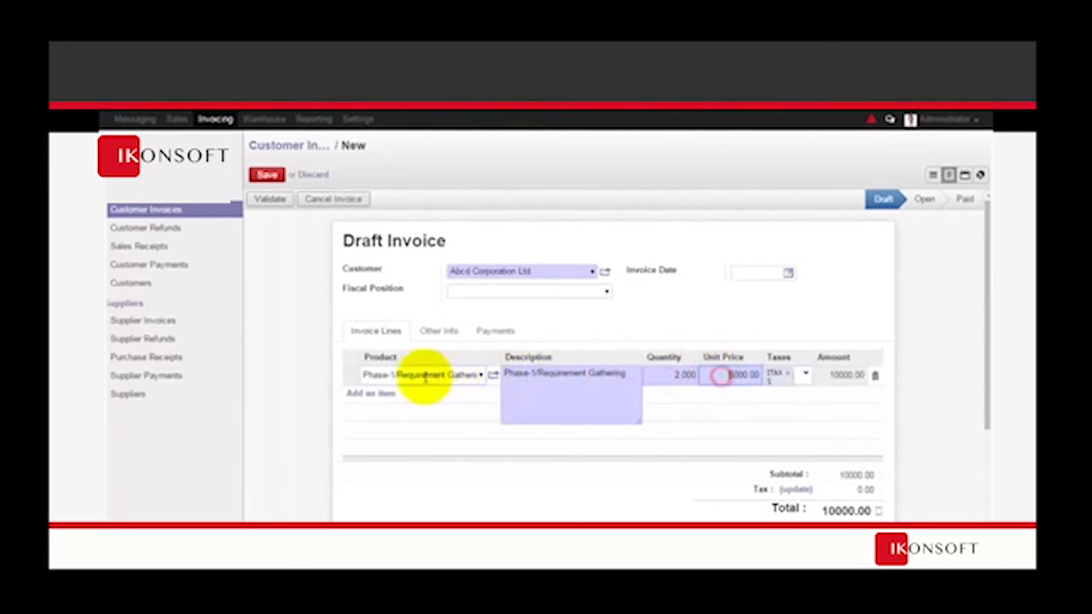
click(724, 374)
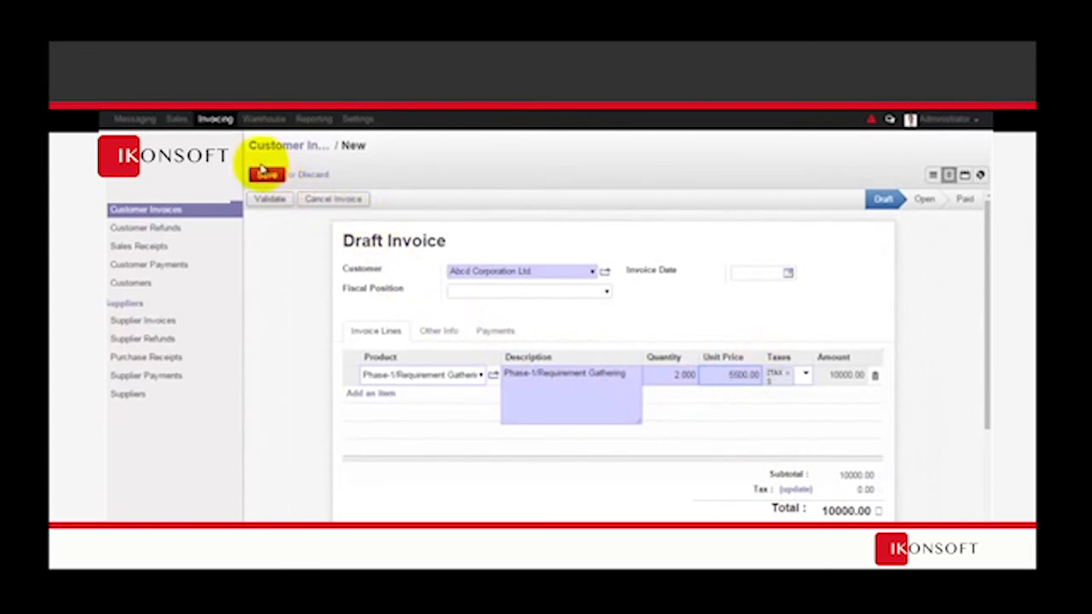
Save and validate the new draft invoice, and review its message log, invoice line and totals
click(263, 173)
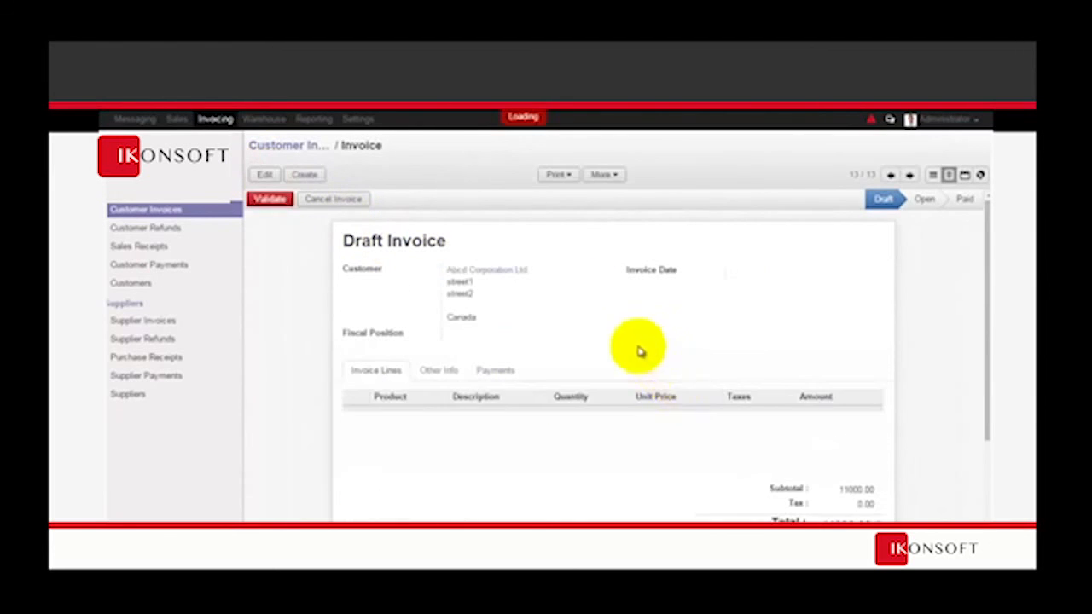
click(271, 199)
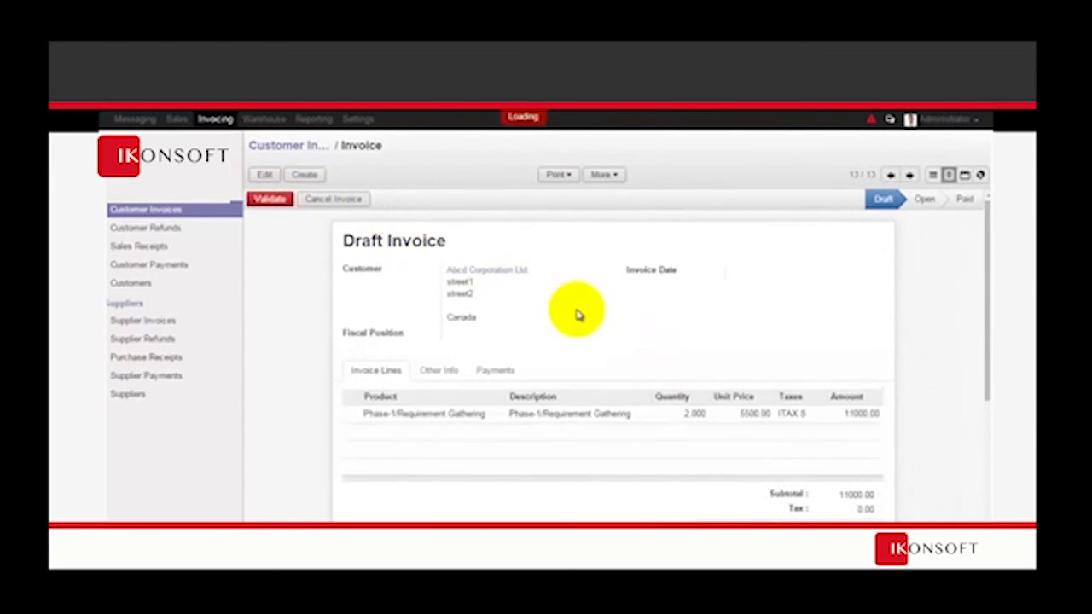
scroll(742, 419, down, 5)
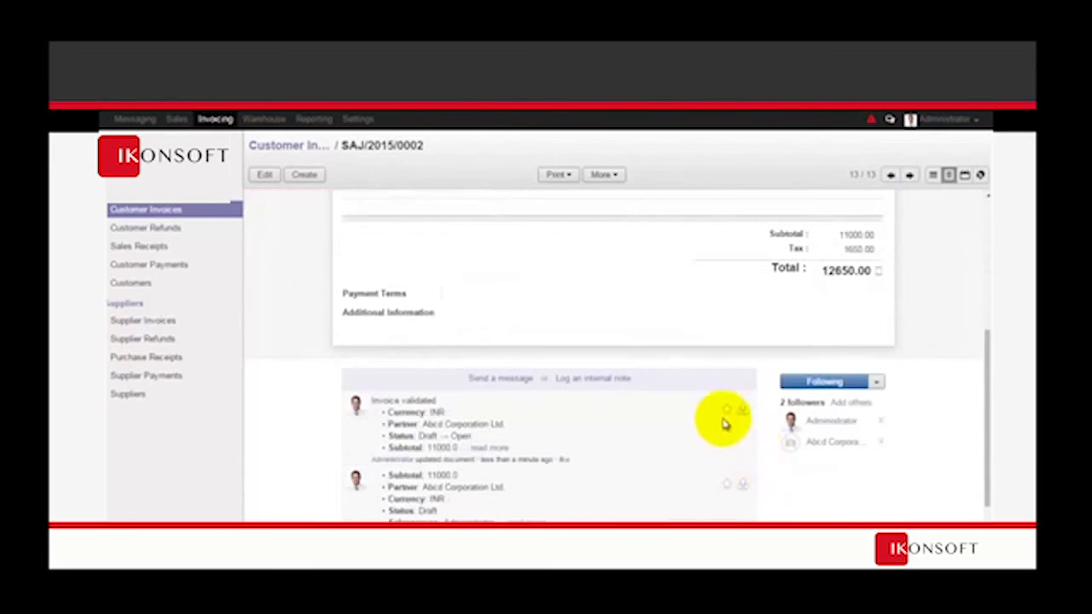
scroll(790, 384, up, 3)
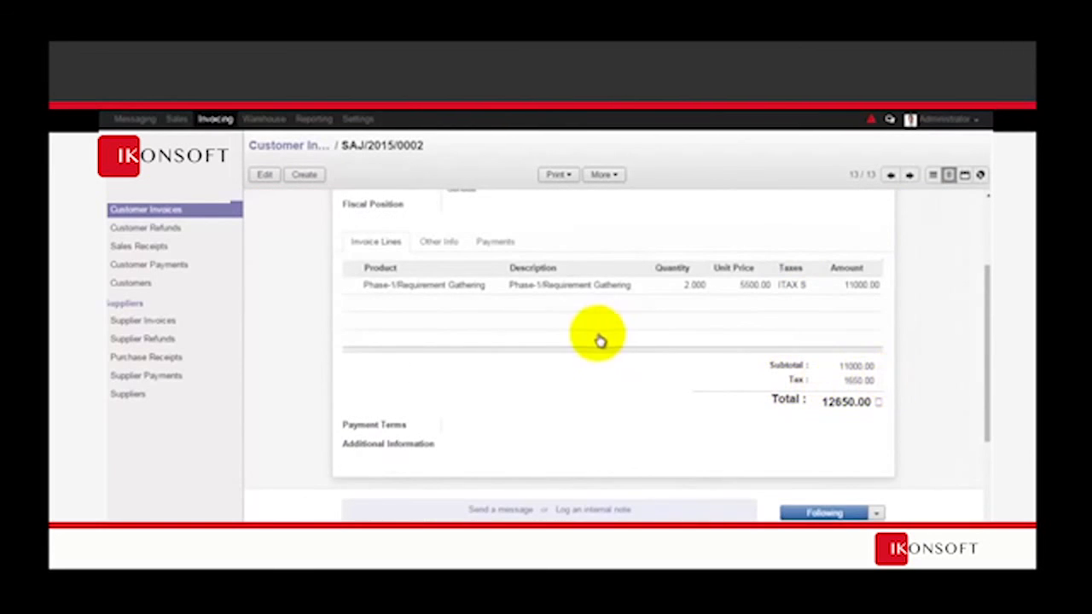
scroll(597, 341, up, 3)
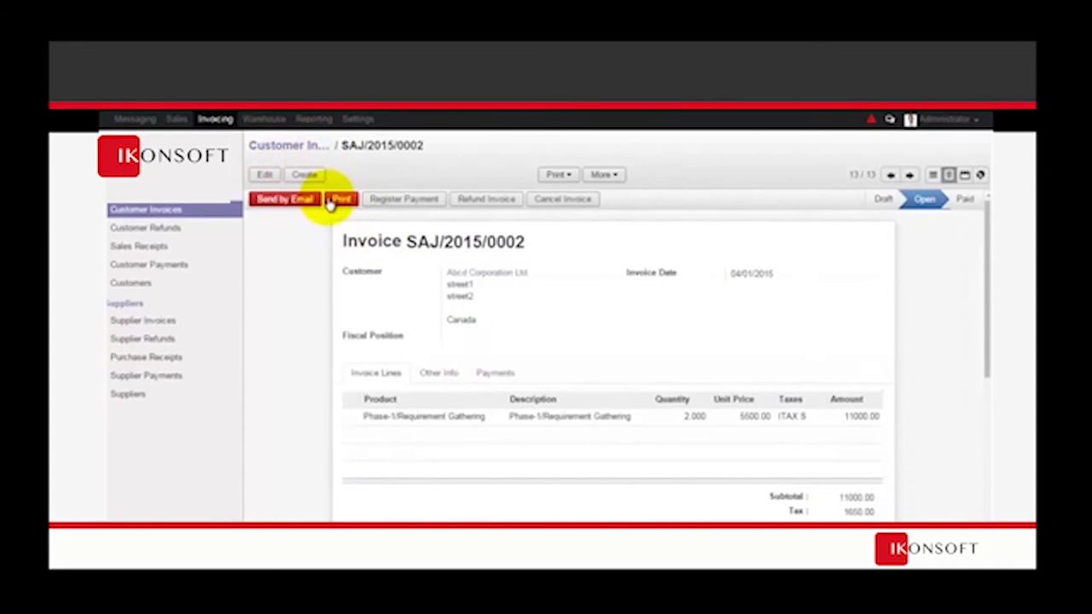